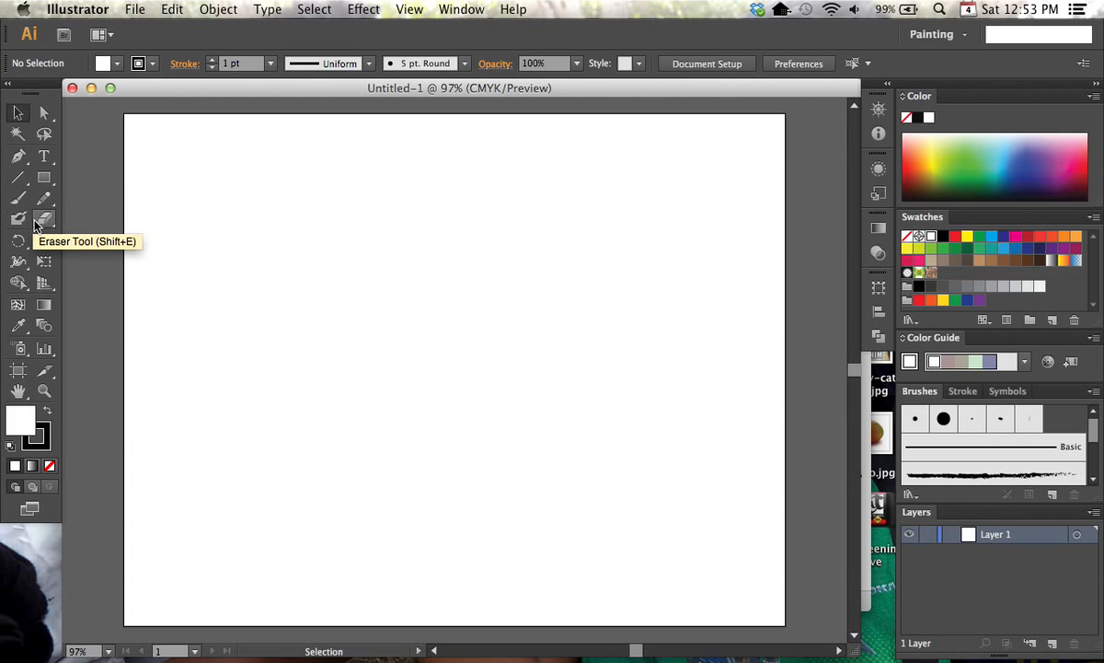
left_click(20, 158)
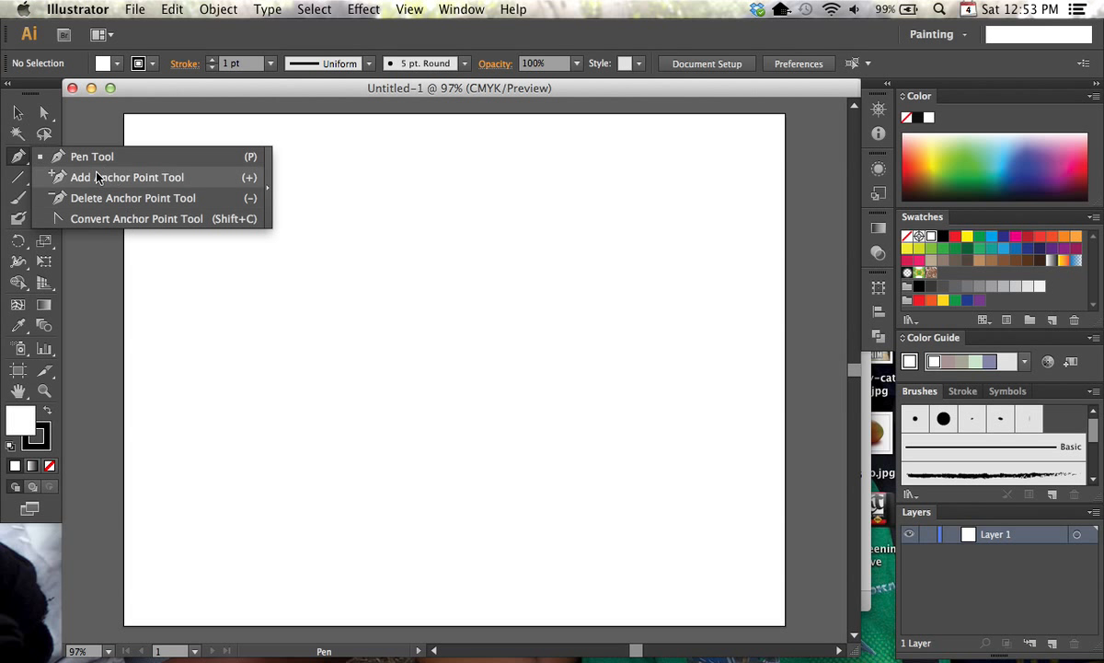
left_click(20, 154)
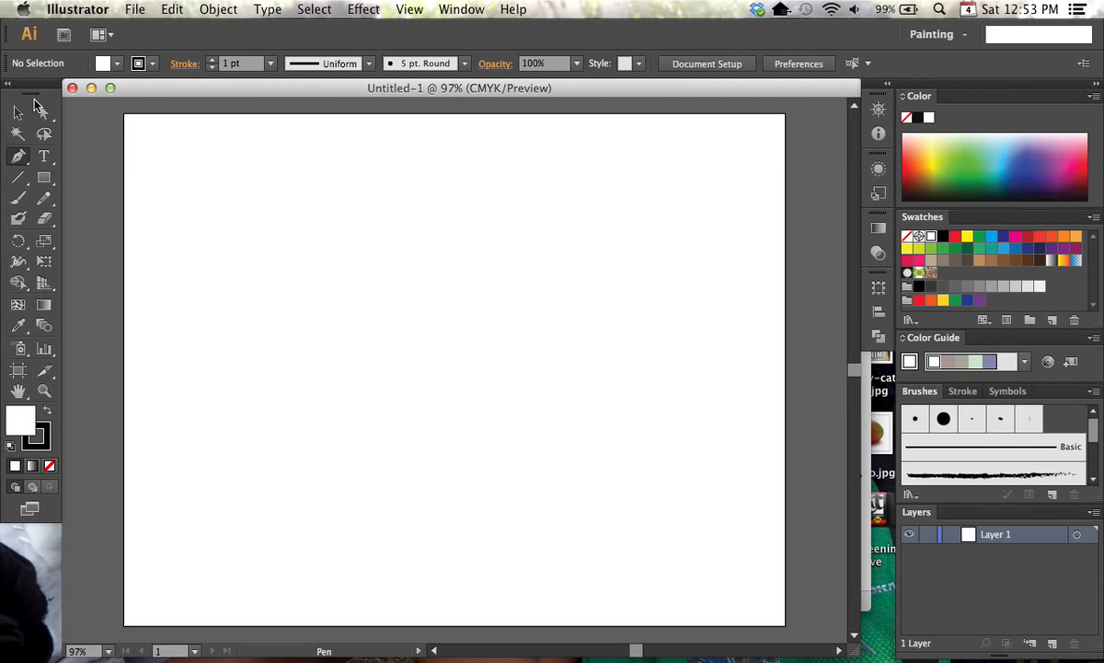
Use the Pencil tool with default fill and stroke to draw a tall wave, a gentle wave and a zigzag, one below another
left_click(45, 199)
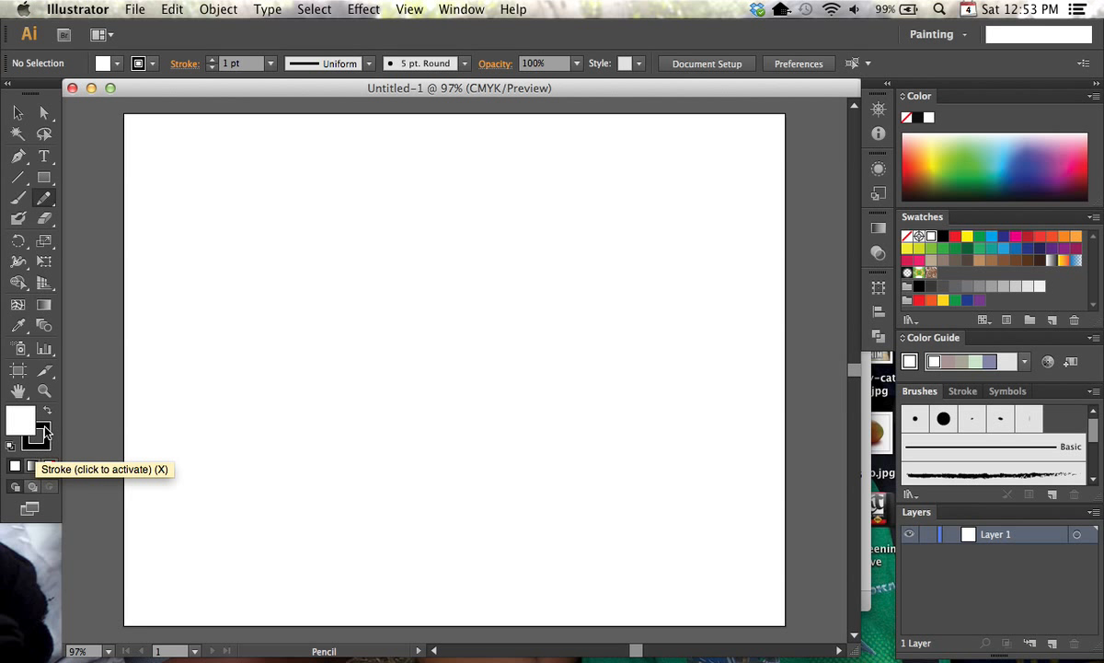
left_click(46, 428)
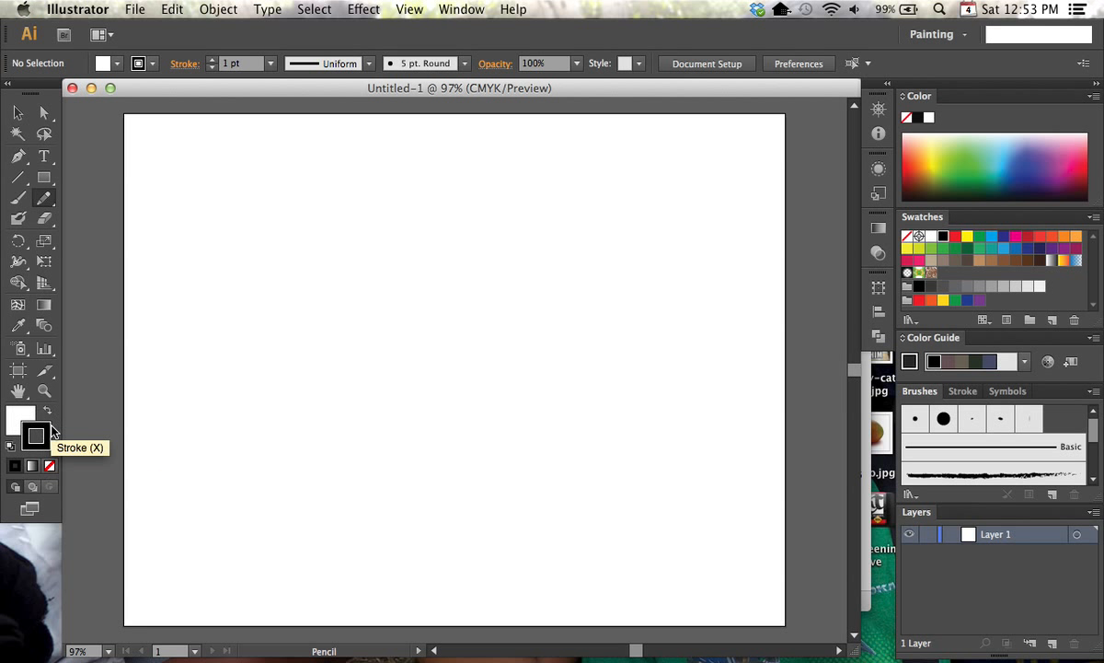
left_click(10, 448)
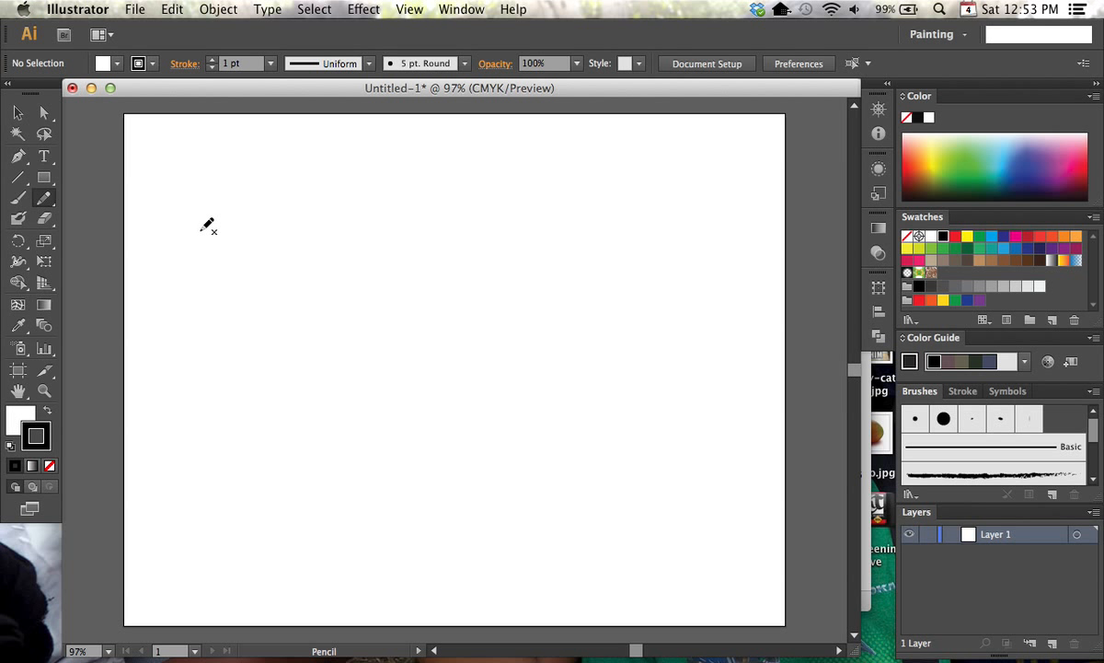
mouse_move(164, 274)
left_mouse_down()
mouse_move(171, 242)
mouse_move(191, 244)
mouse_move(202, 275)
mouse_move(223, 232)
mouse_move(240, 268)
mouse_move(245, 227)
mouse_move(277, 254)
mouse_move(281, 219)
mouse_move(307, 241)
mouse_move(313, 215)
mouse_move(328, 244)
left_mouse_up()
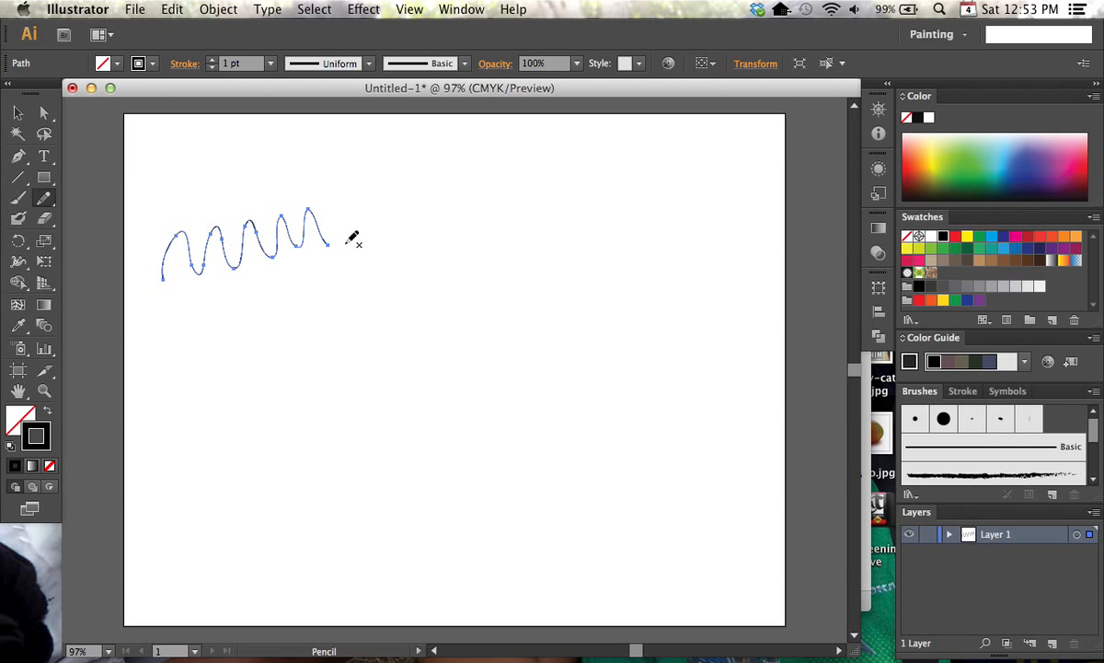
mouse_move(166, 366)
left_mouse_down()
mouse_move(189, 330)
mouse_move(202, 341)
mouse_move(241, 317)
mouse_move(264, 321)
mouse_move(287, 299)
mouse_move(327, 291)
left_mouse_up()
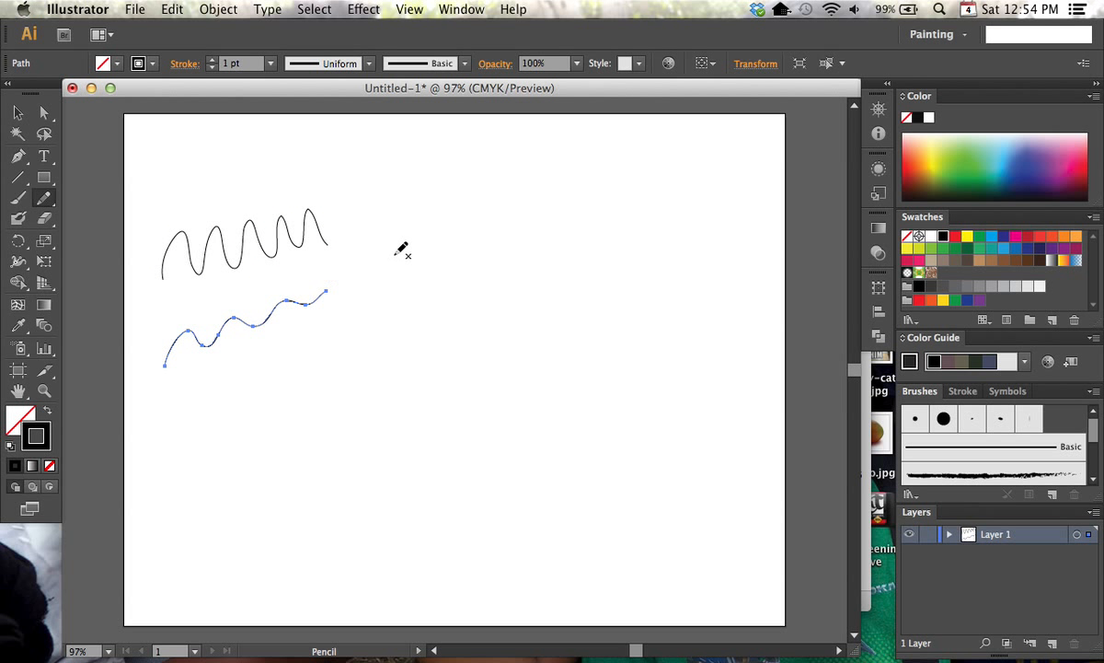
mouse_move(172, 419)
left_mouse_down()
mouse_move(229, 355)
mouse_move(229, 389)
mouse_move(306, 323)
mouse_move(290, 360)
mouse_move(350, 309)
left_mouse_up()
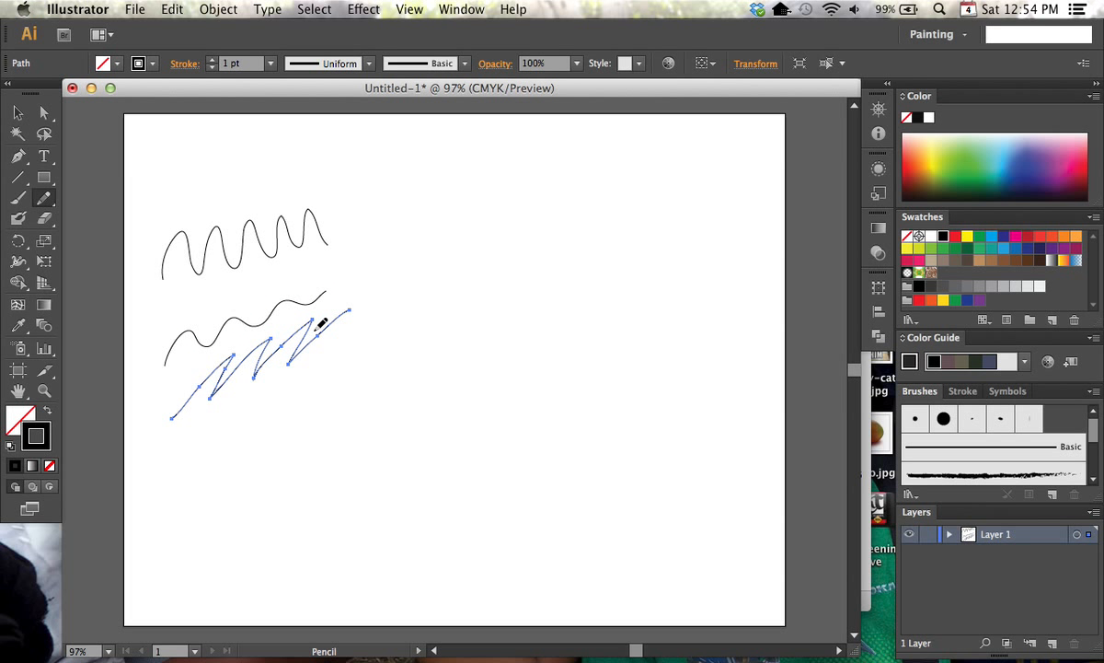
Set the Pencil tool's fidelity to 20 pixels
double_click(44, 200)
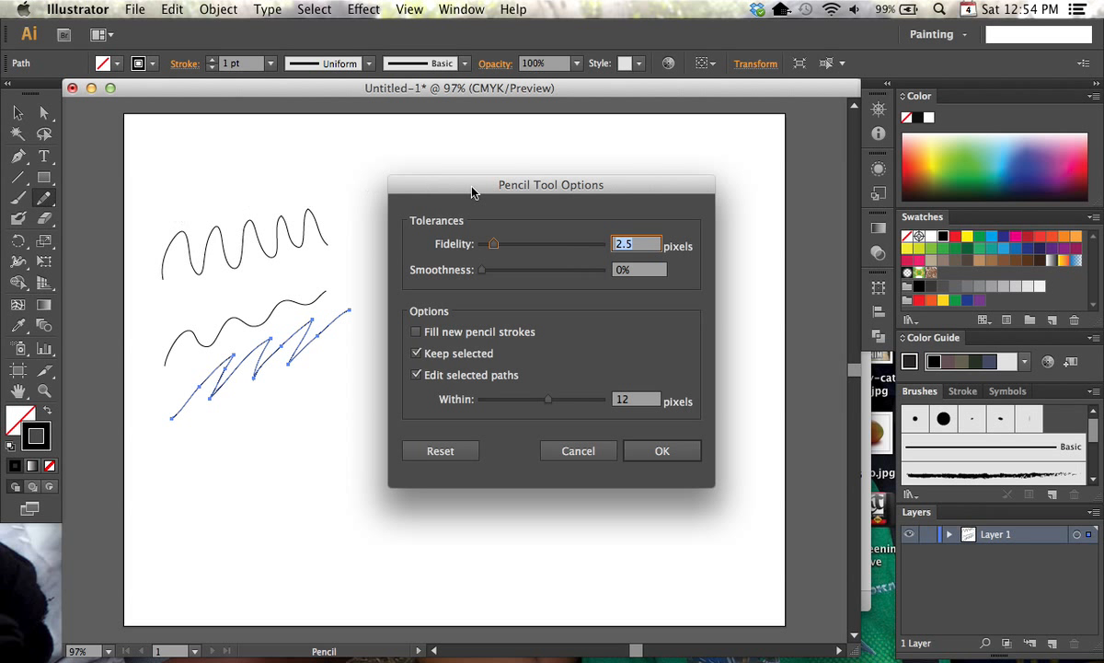
left_click_drag(522, 189, 531, 153)
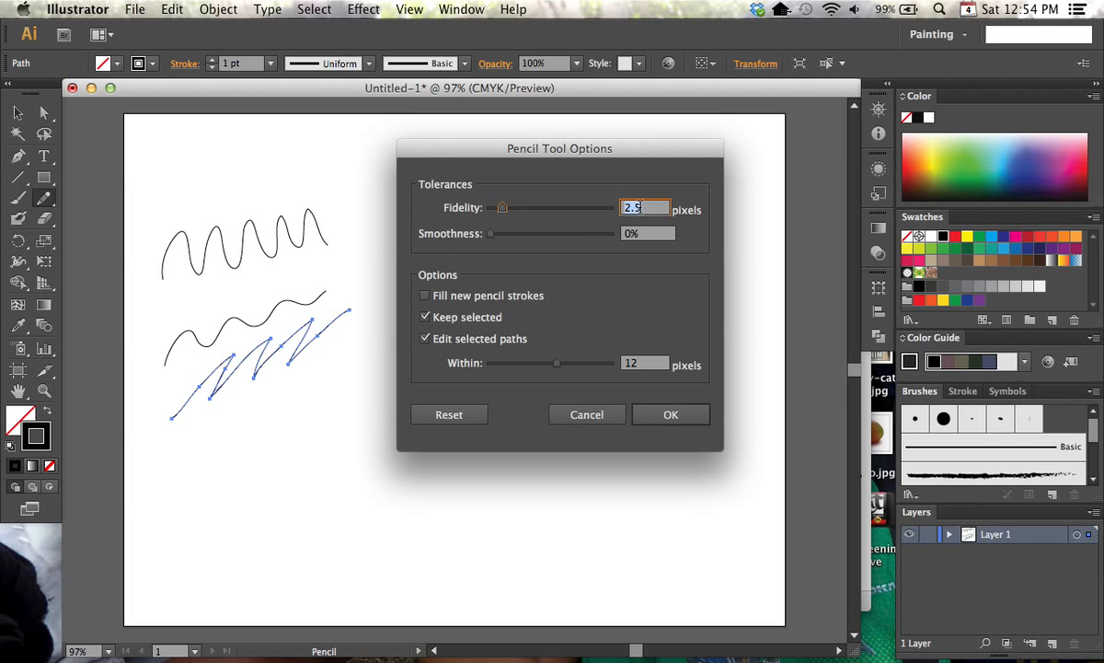
left_click_drag(502, 207, 629, 205)
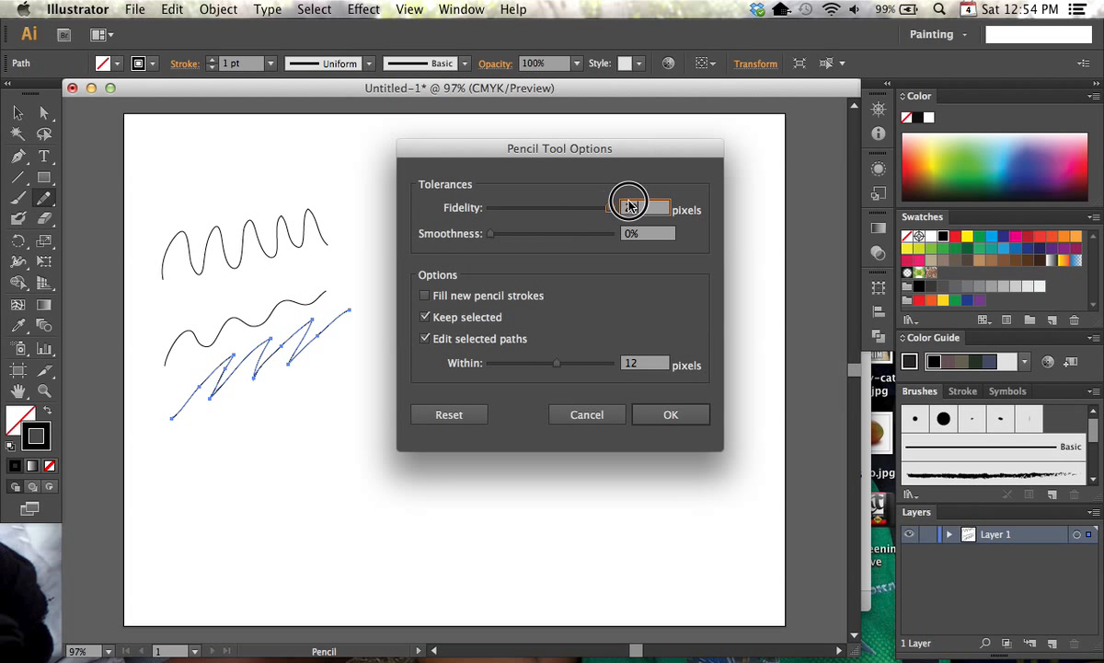
left_click(670, 414)
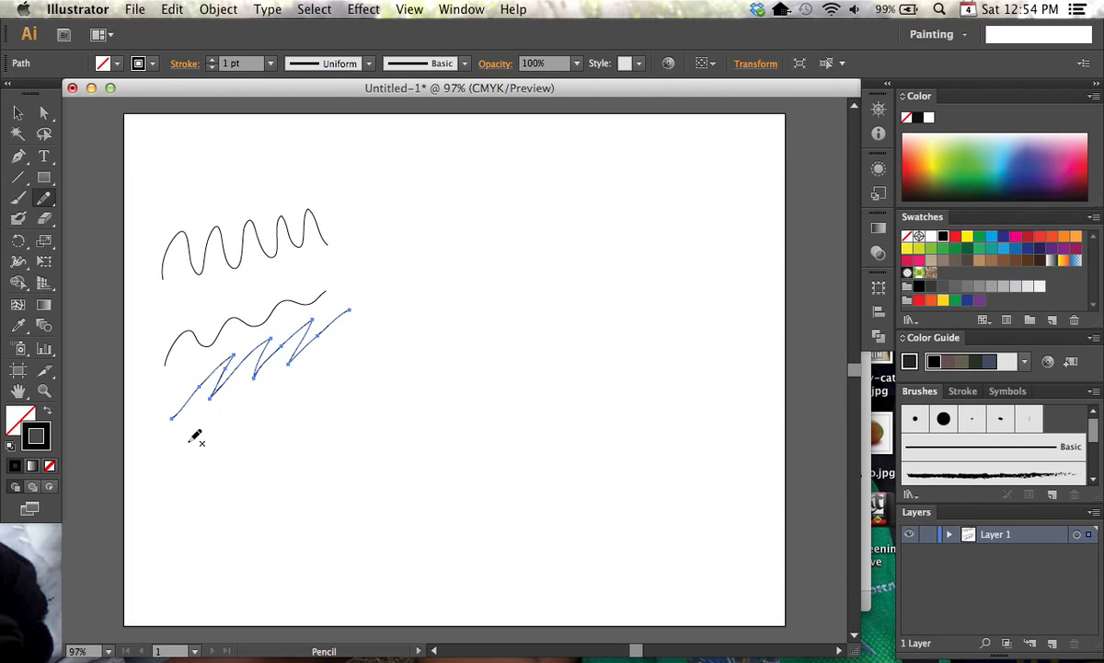
Draw a second freehand zigzag below the first one and a single slanted line beneath it
left_click(188, 476)
mouse_move(189, 477)
left_mouse_down()
mouse_move(225, 422)
mouse_move(224, 453)
mouse_move(249, 415)
mouse_move(250, 436)
mouse_move(267, 409)
mouse_move(279, 407)
mouse_move(279, 422)
mouse_move(305, 384)
mouse_move(308, 409)
mouse_move(337, 368)
left_mouse_up()
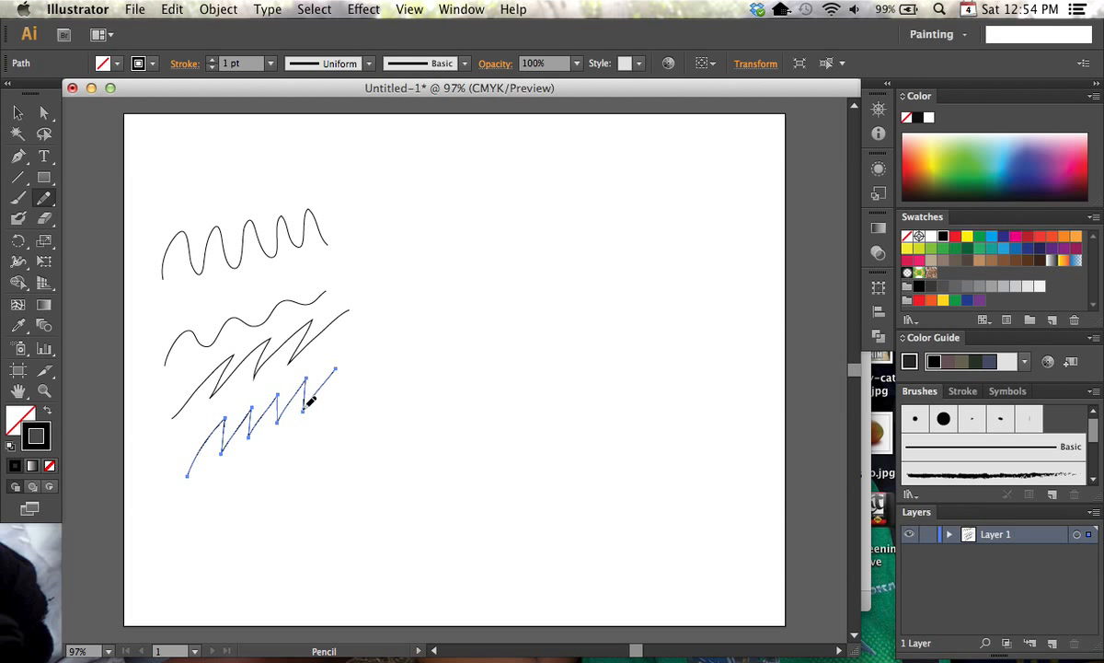
left_click_drag(202, 512, 365, 409)
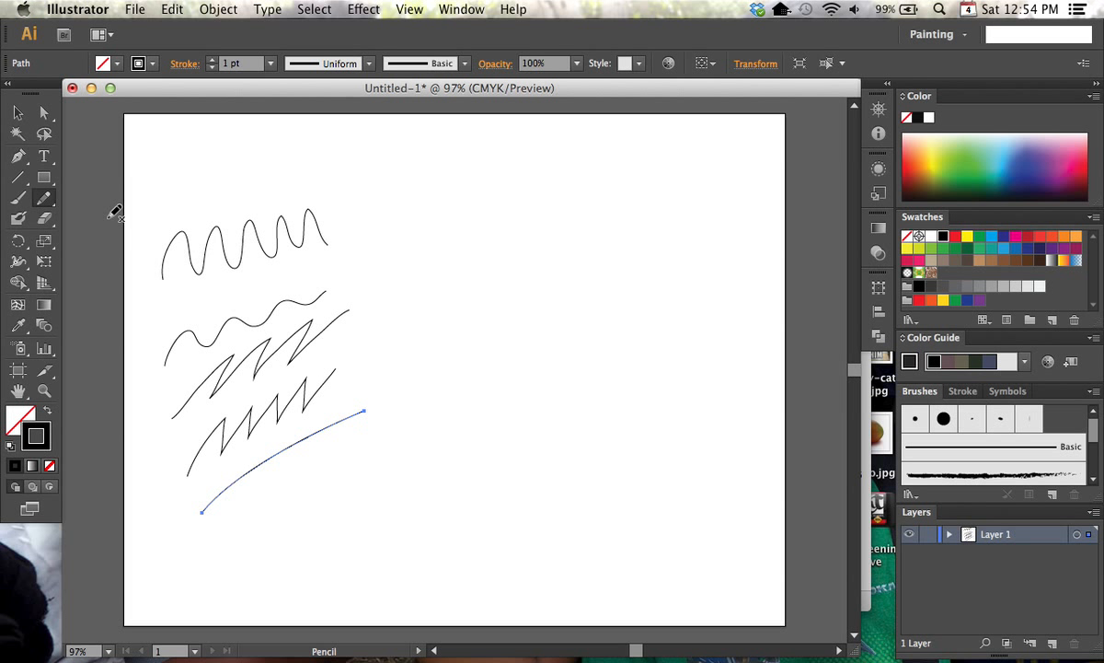
Set the Pencil tool's fidelity to 2.5 pixels and smoothness to 100%, and draw a short rising line beside the zigzags
double_click(43, 197)
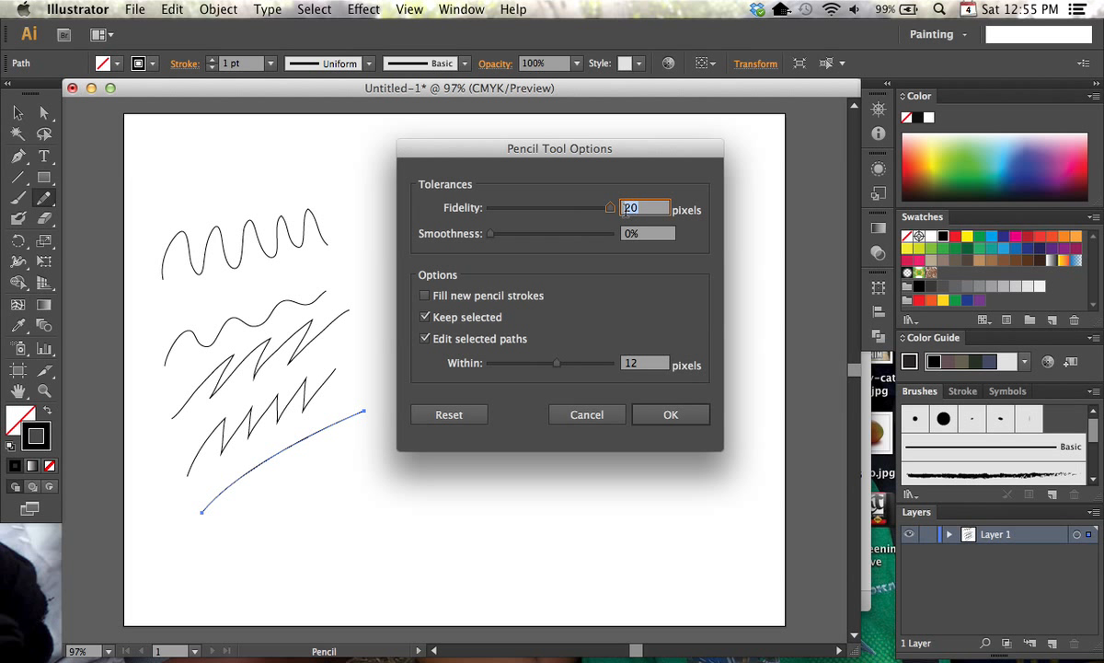
type("2.5")
left_click_drag(493, 233, 607, 234)
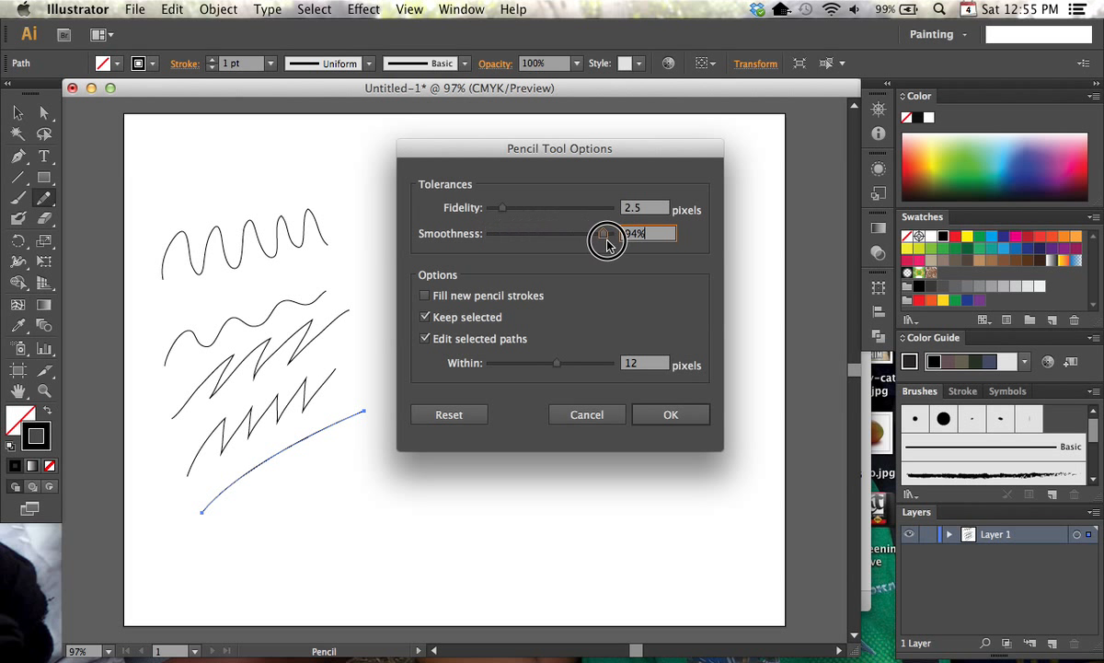
left_click_drag(572, 156, 638, 151)
left_click(735, 412)
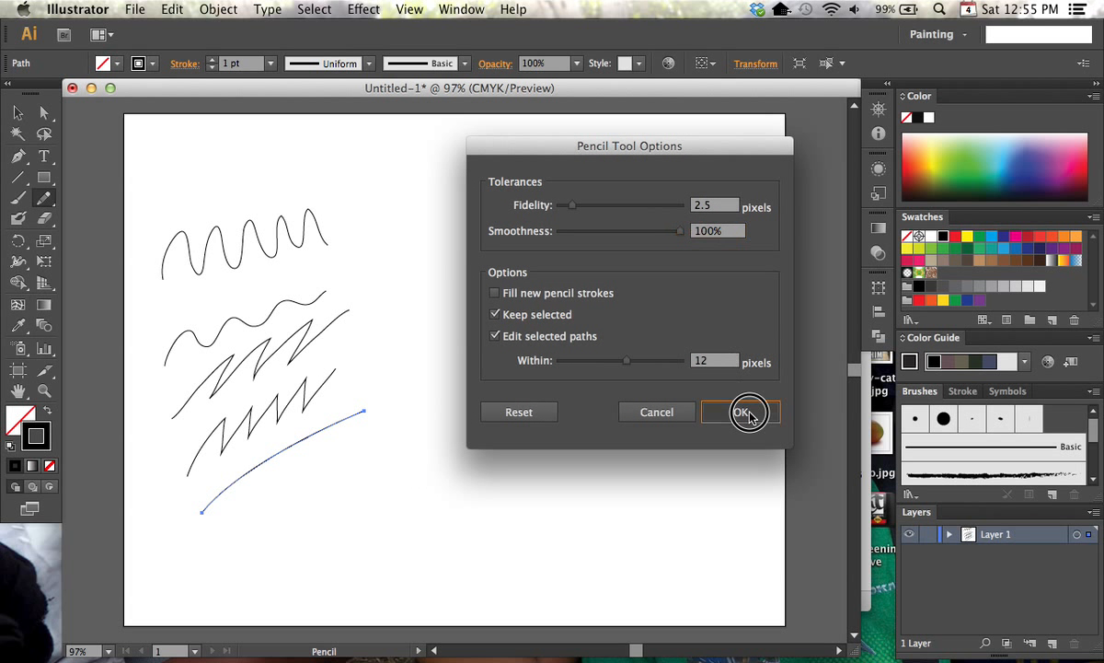
left_click_drag(361, 370, 495, 316)
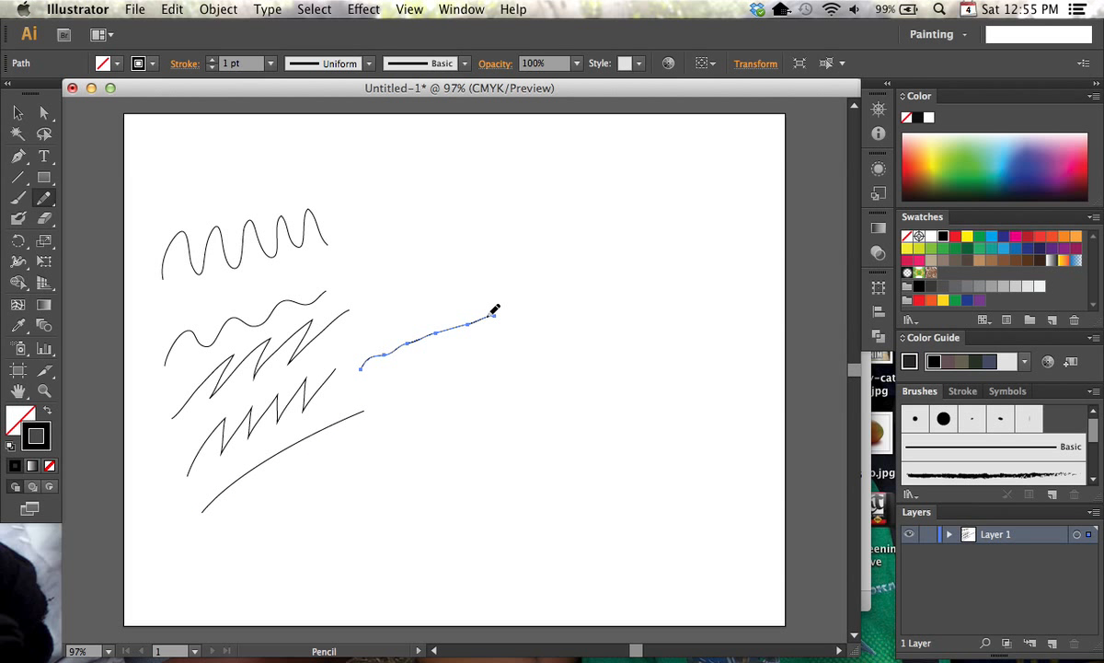
Set the Pencil tool's smoothness back to 0%
double_click(43, 197)
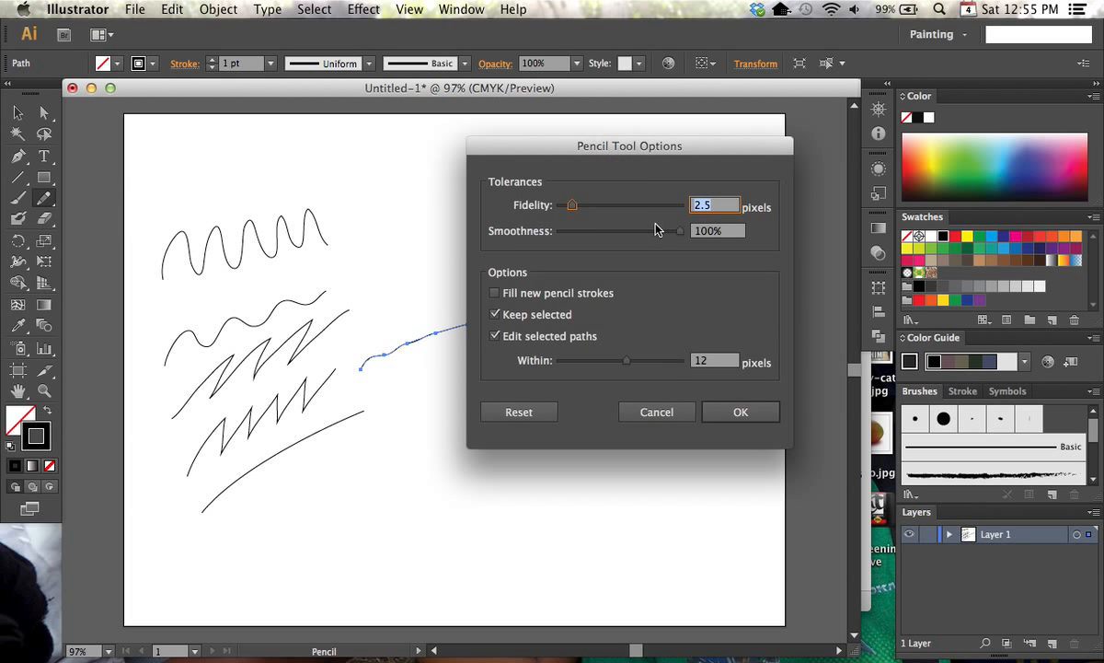
left_click_drag(575, 235, 557, 238)
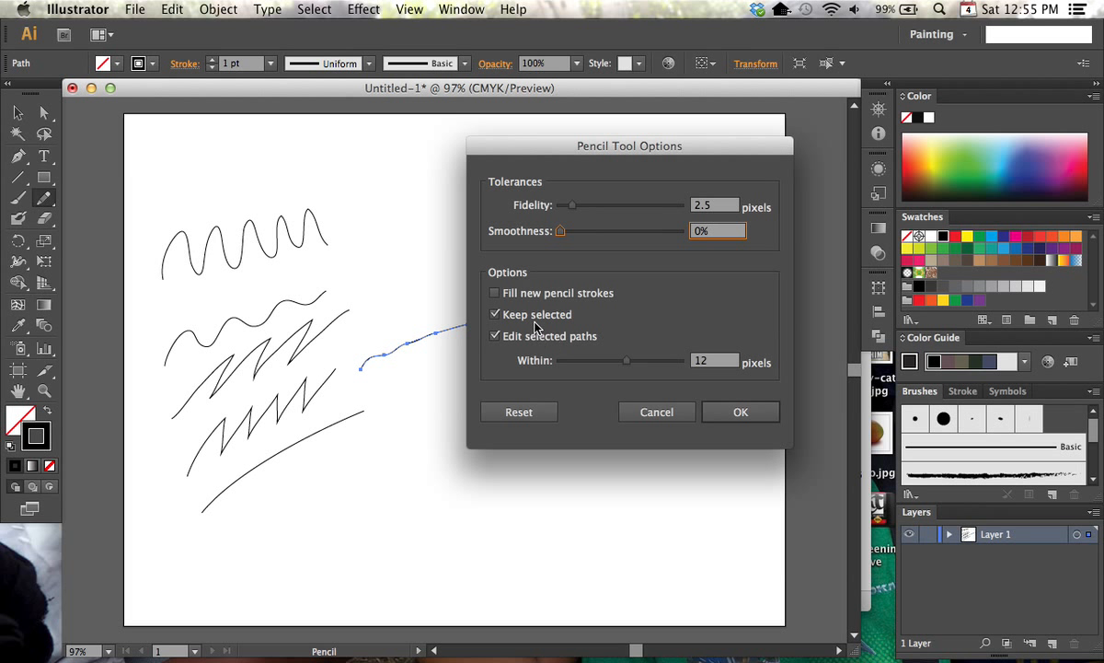
left_click(741, 411)
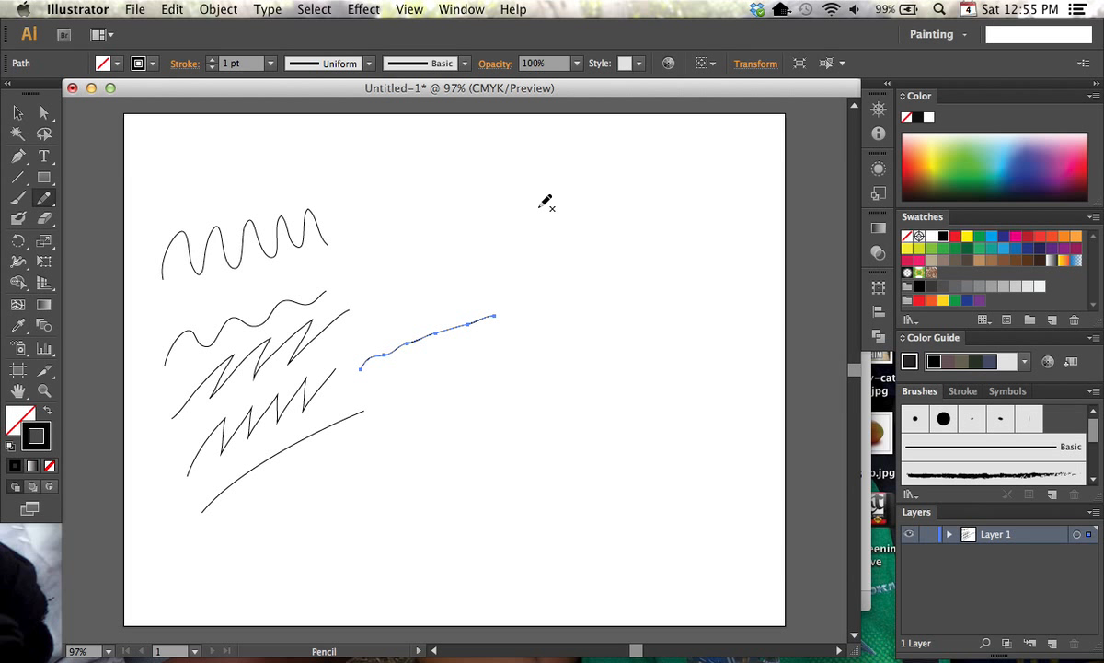
Draw a wavy curve above the short rising line and extend it from its end with a large loop and a final arc
mouse_move(410, 261)
left_mouse_down()
mouse_move(472, 218)
mouse_move(530, 227)
left_mouse_up()
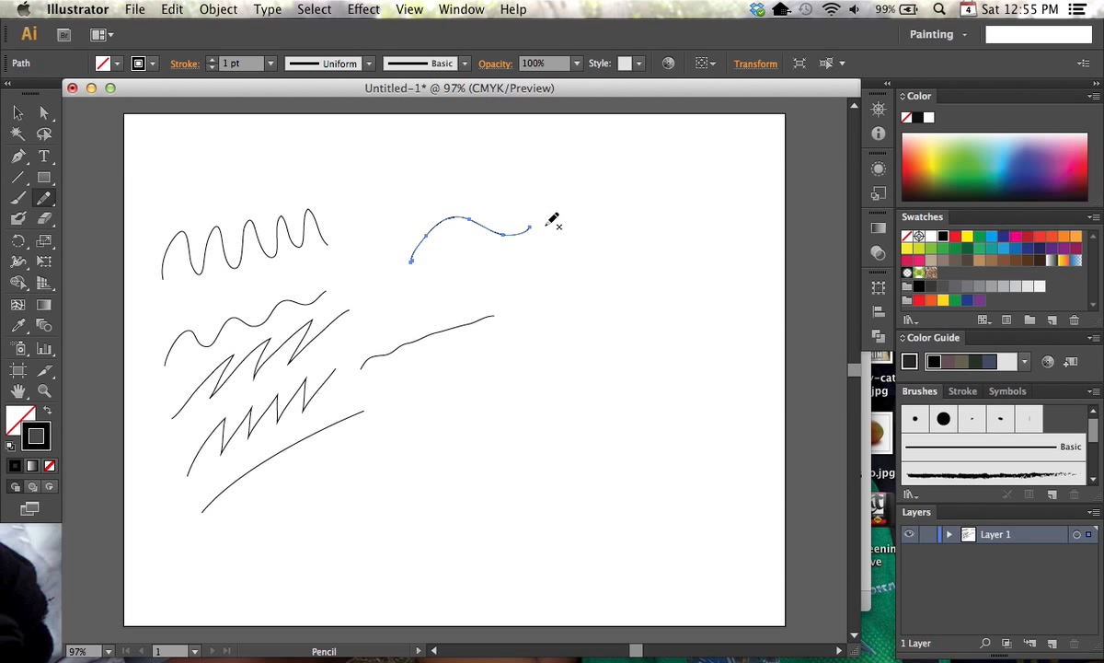
mouse_move(539, 222)
left_mouse_down()
mouse_move(582, 178)
mouse_move(597, 181)
mouse_move(616, 229)
mouse_move(602, 271)
mouse_move(543, 334)
left_mouse_up()
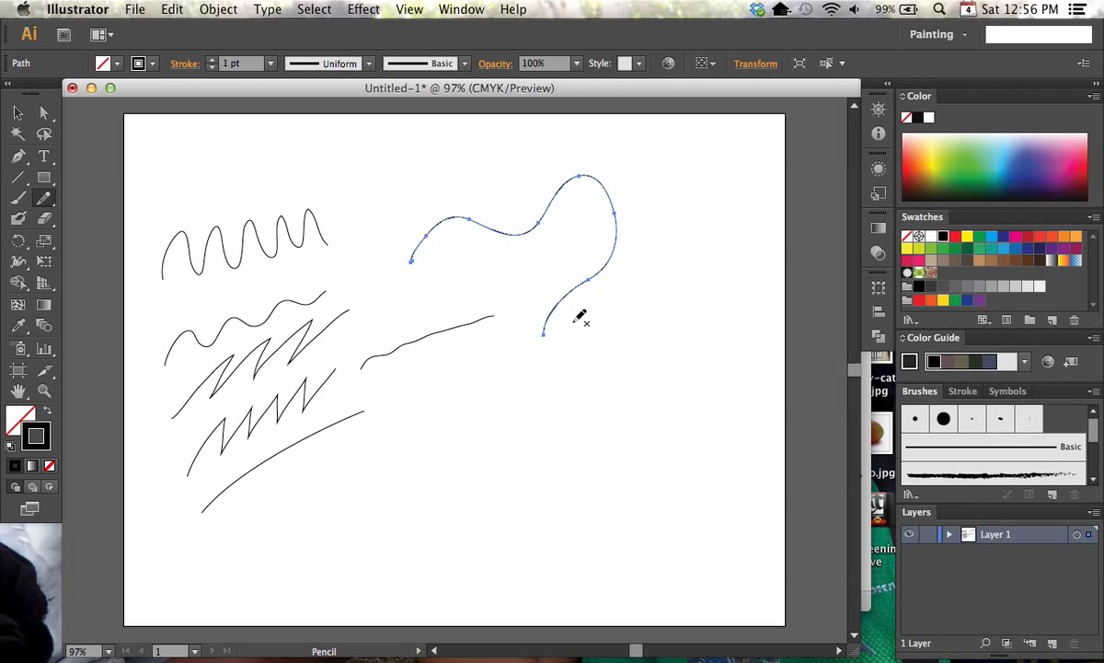
mouse_move(558, 315)
left_mouse_down()
mouse_move(627, 294)
mouse_move(673, 299)
mouse_move(700, 320)
left_mouse_up()
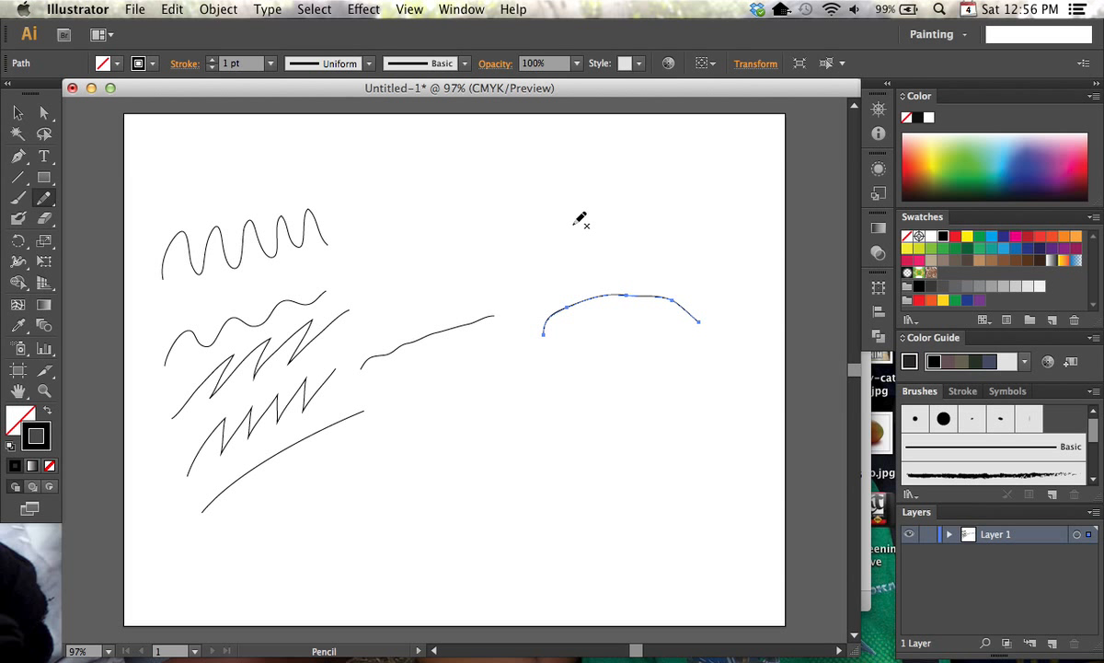
key("super+z")
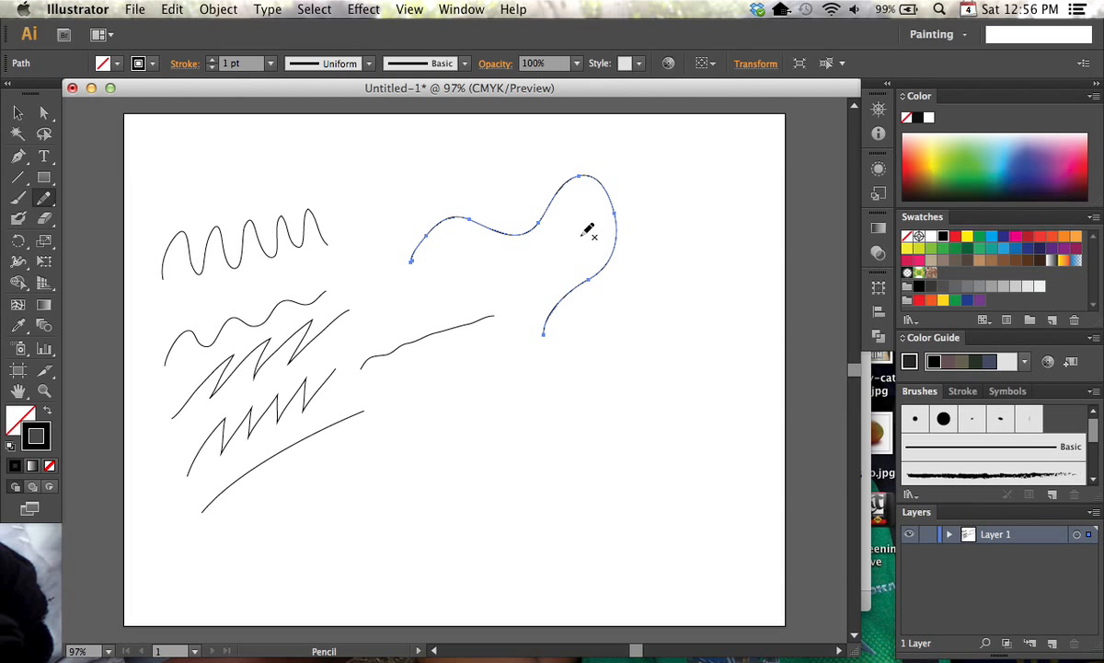
mouse_move(549, 322)
left_mouse_down()
mouse_move(547, 347)
mouse_move(629, 288)
left_mouse_up()
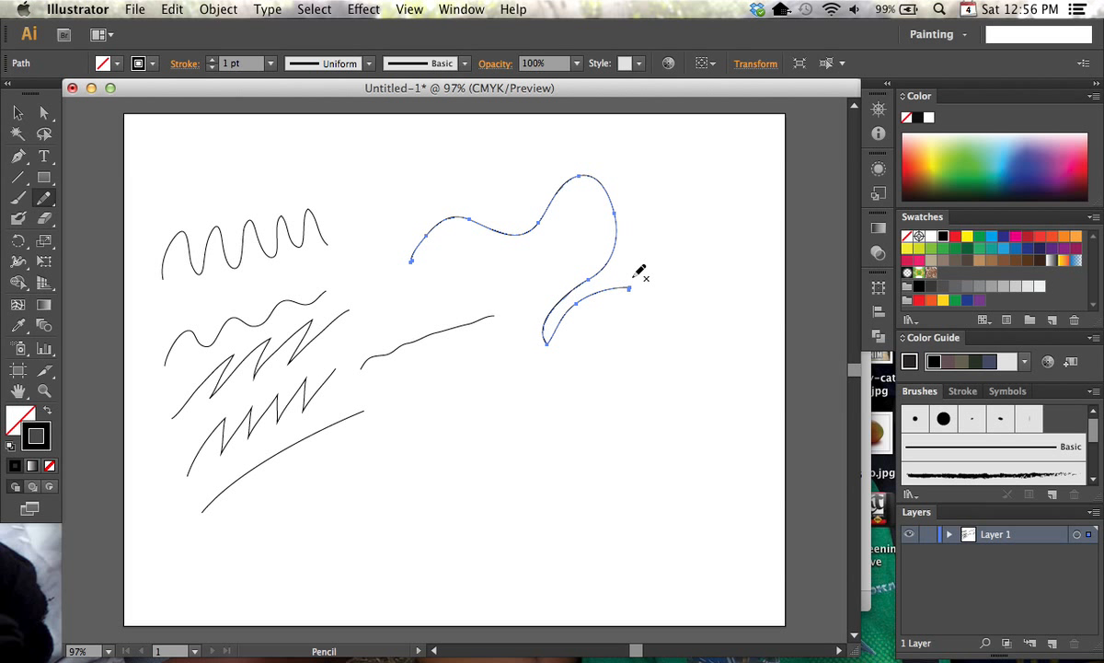
Turn off the Pencil tool's Edit selected paths option and draw four separate strokes in a rising row below the other lines
left_click(46, 198)
double_click(45, 199)
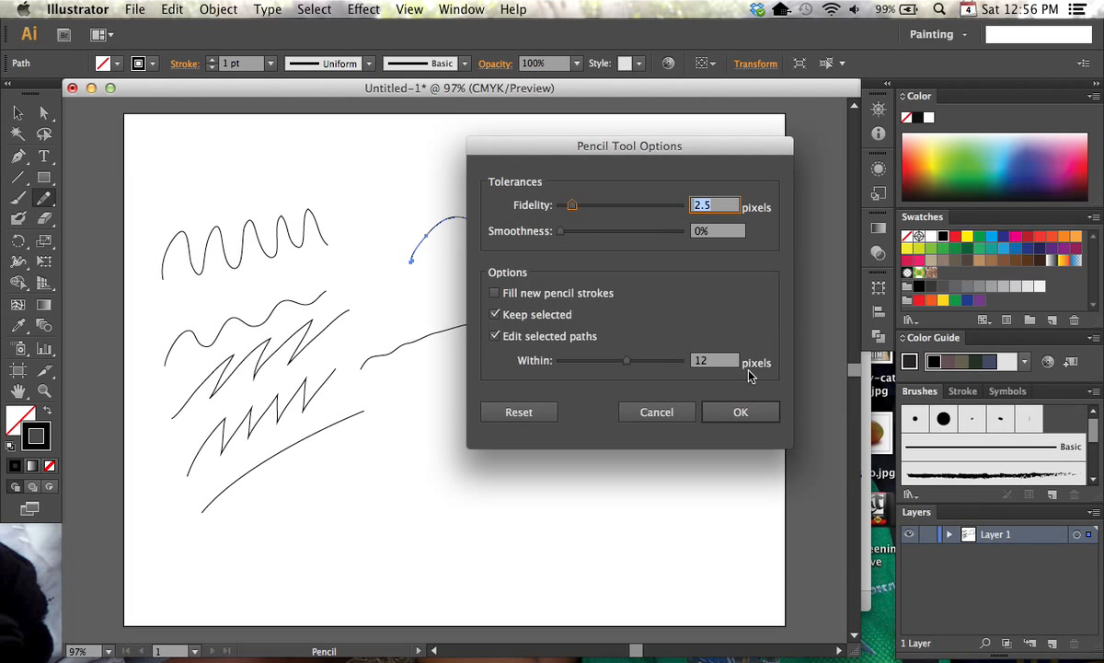
left_click(495, 336)
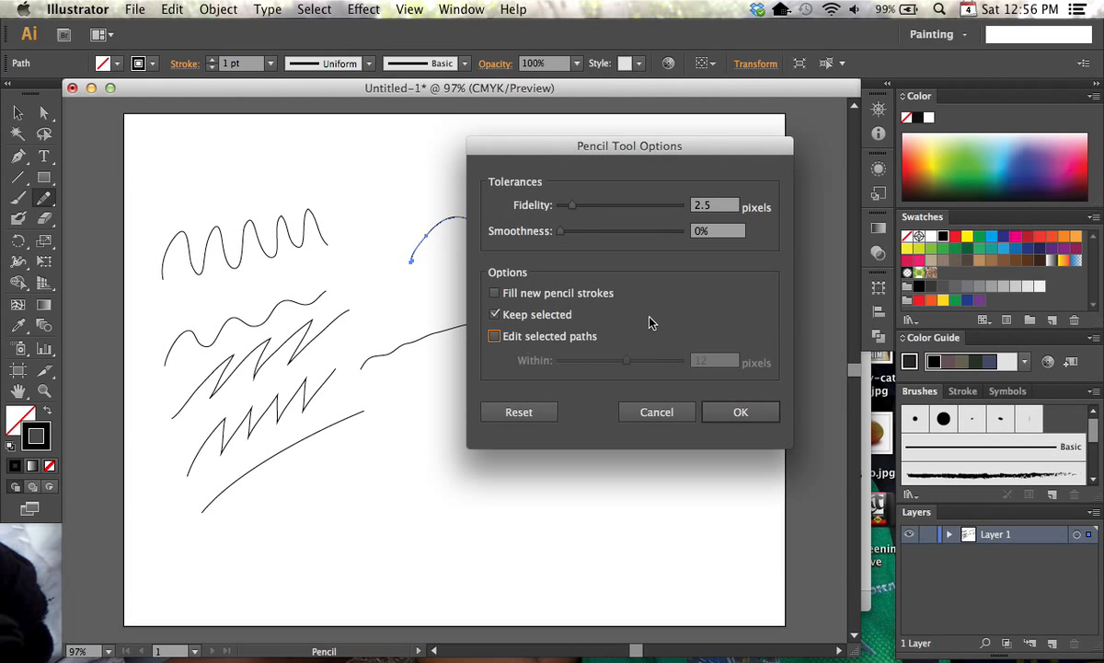
left_click(741, 412)
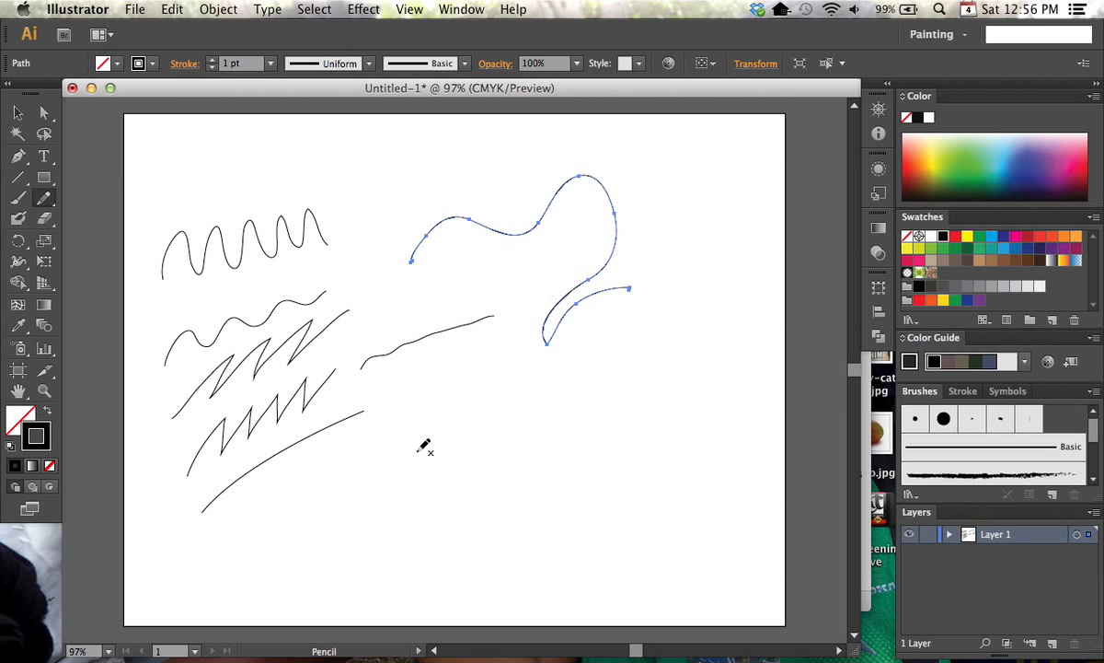
mouse_move(342, 511)
left_mouse_down()
mouse_move(416, 446)
mouse_move(578, 367)
mouse_move(657, 306)
left_mouse_up()
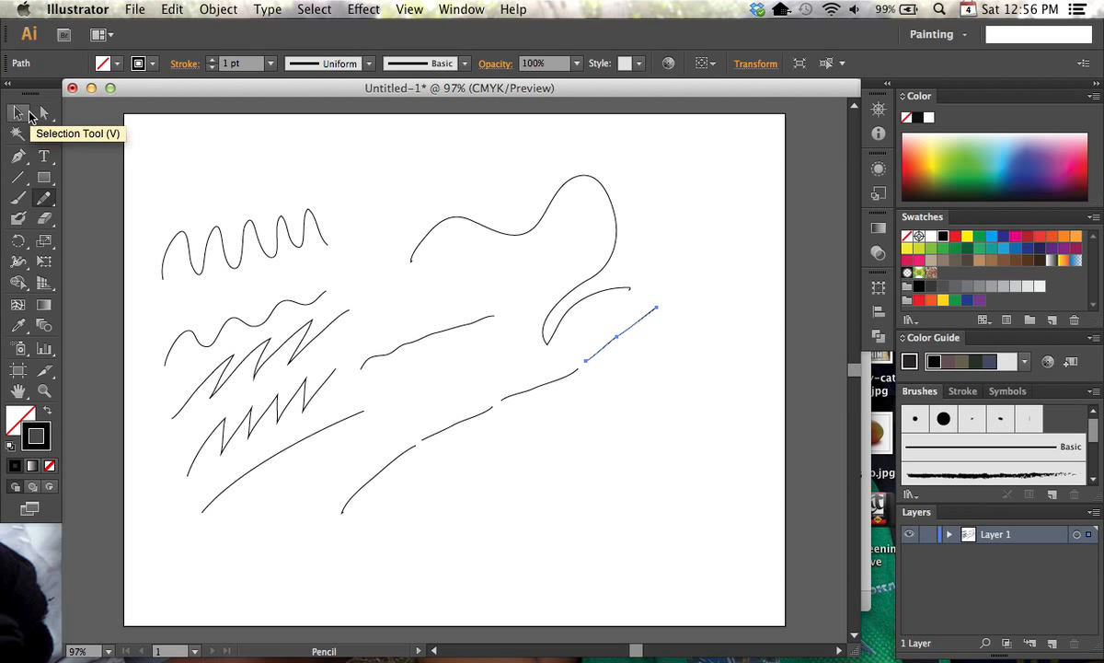
Use the Selection tool to select whole paths in turn, including the tall wave and the upper zigzag
left_click(17, 112)
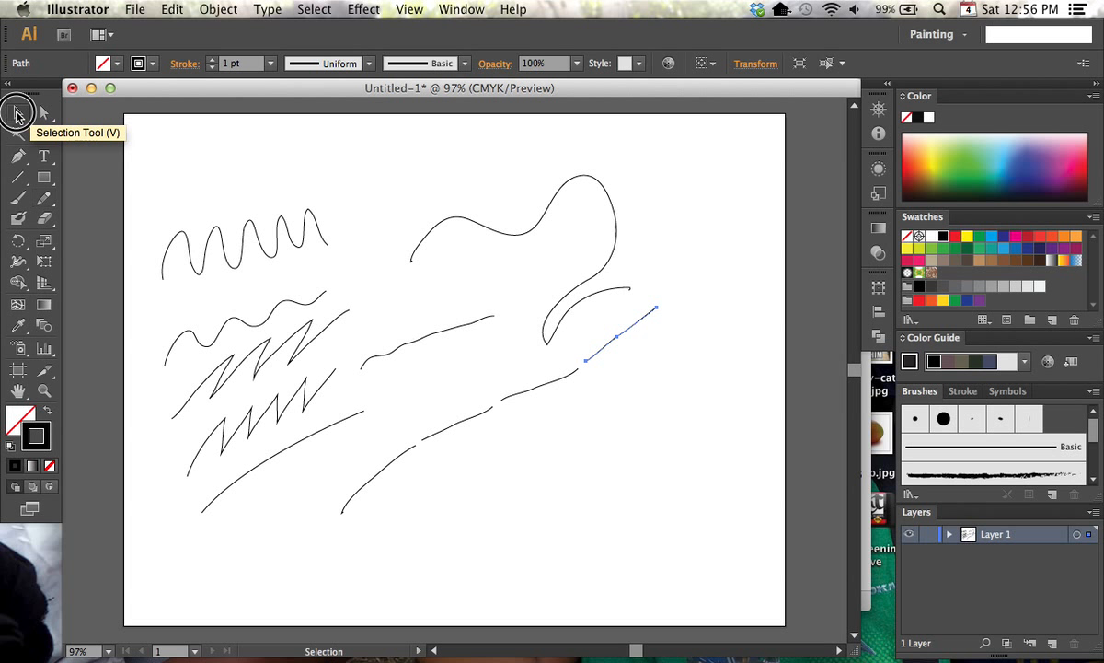
left_click(493, 226)
left_click(313, 230)
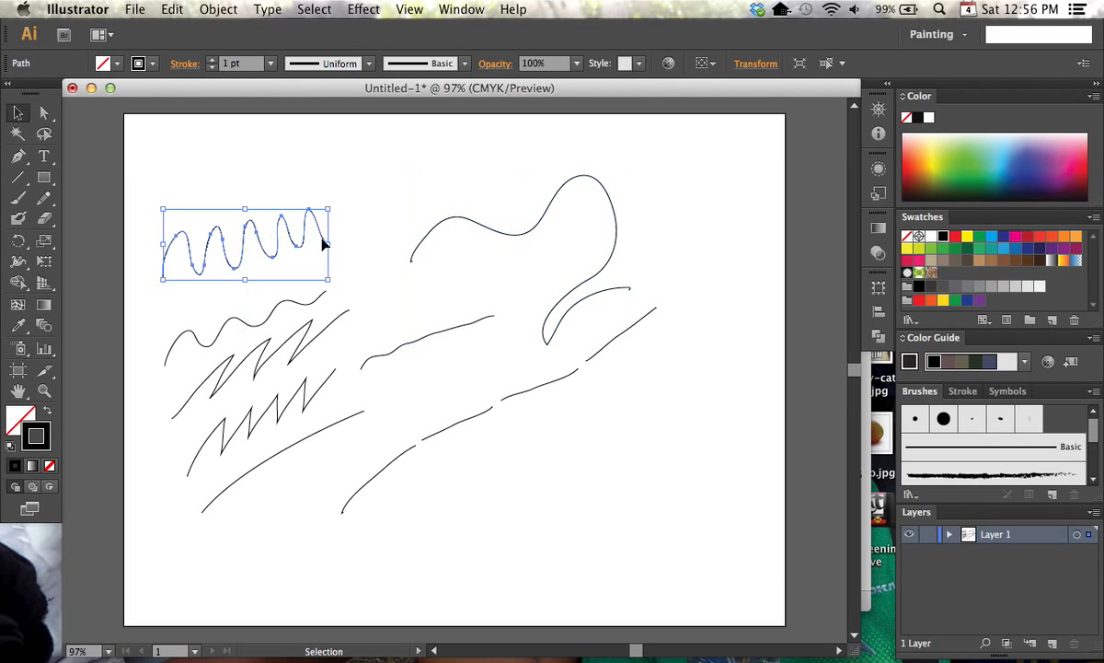
left_click(289, 304)
left_click(349, 320)
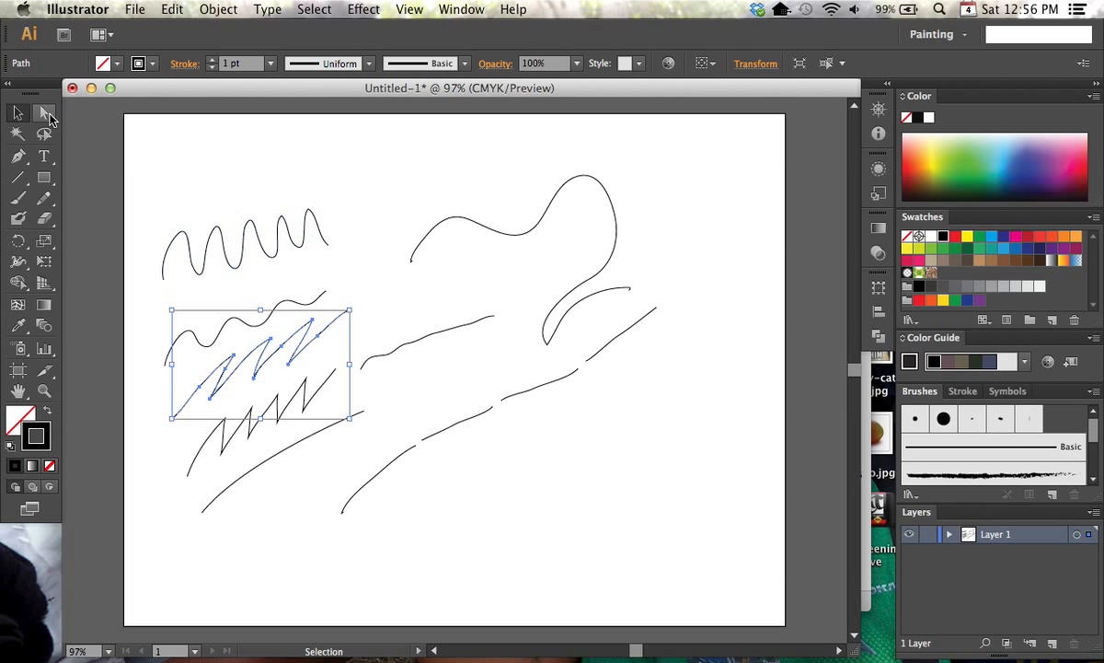
Use the Direct Selection tool to select the upper end anchor point of the short rising line
left_click(46, 114)
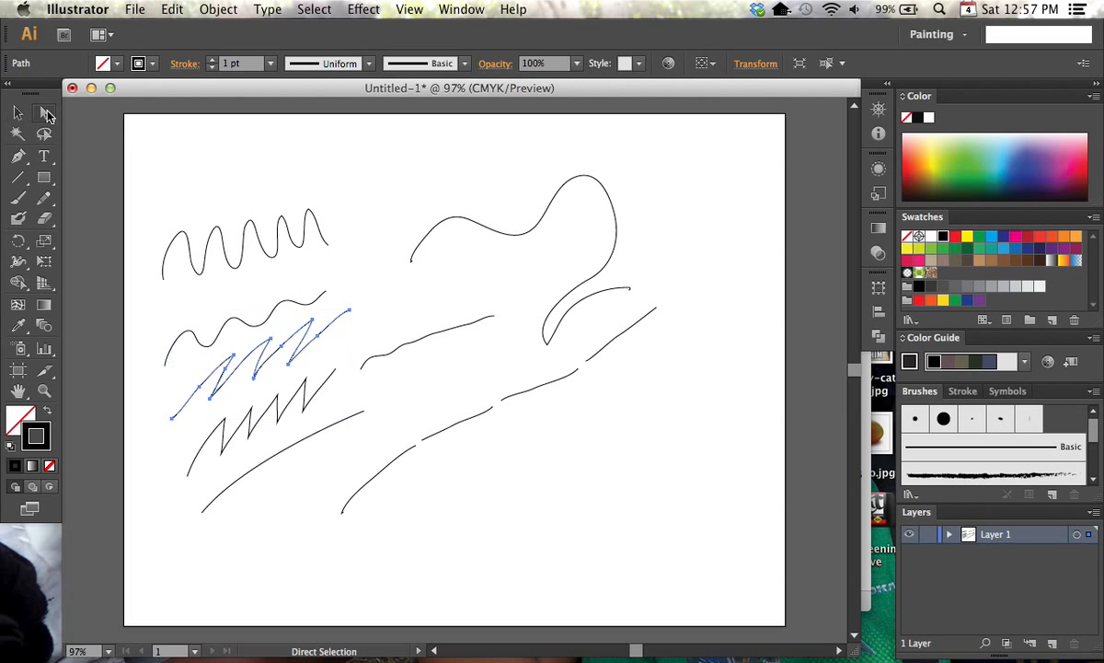
left_click(446, 331)
left_click(495, 318)
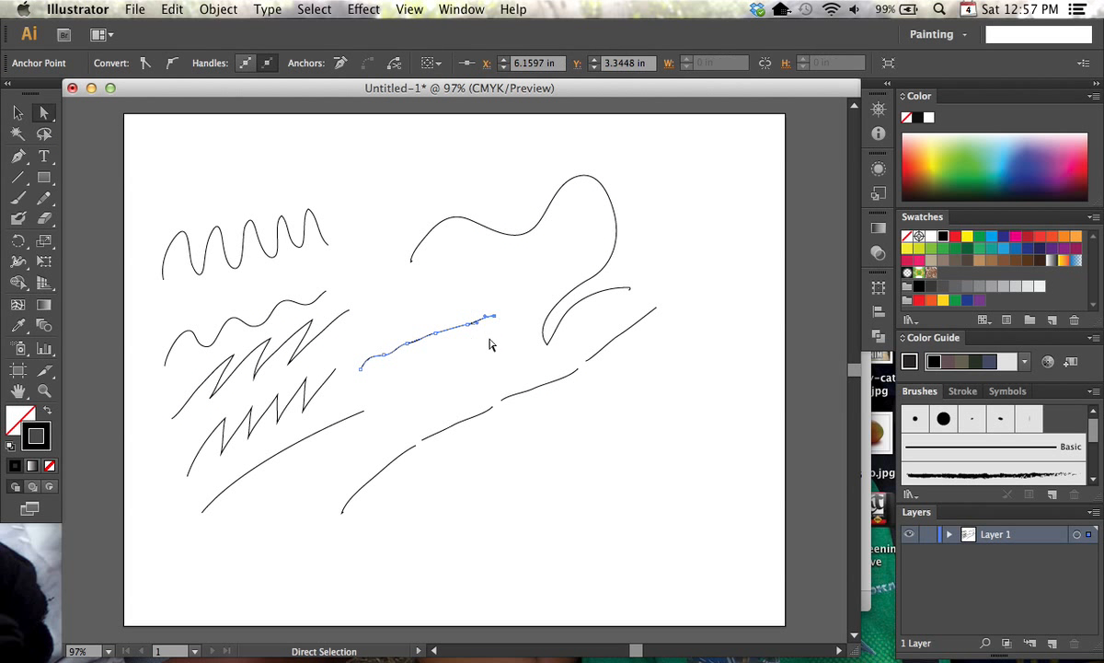
Reposition the upper end anchor point and the neighbouring anchor point of the short rising line with the Direct Selection tool
left_click(361, 370)
left_click_drag(495, 318, 505, 303)
left_click(410, 11)
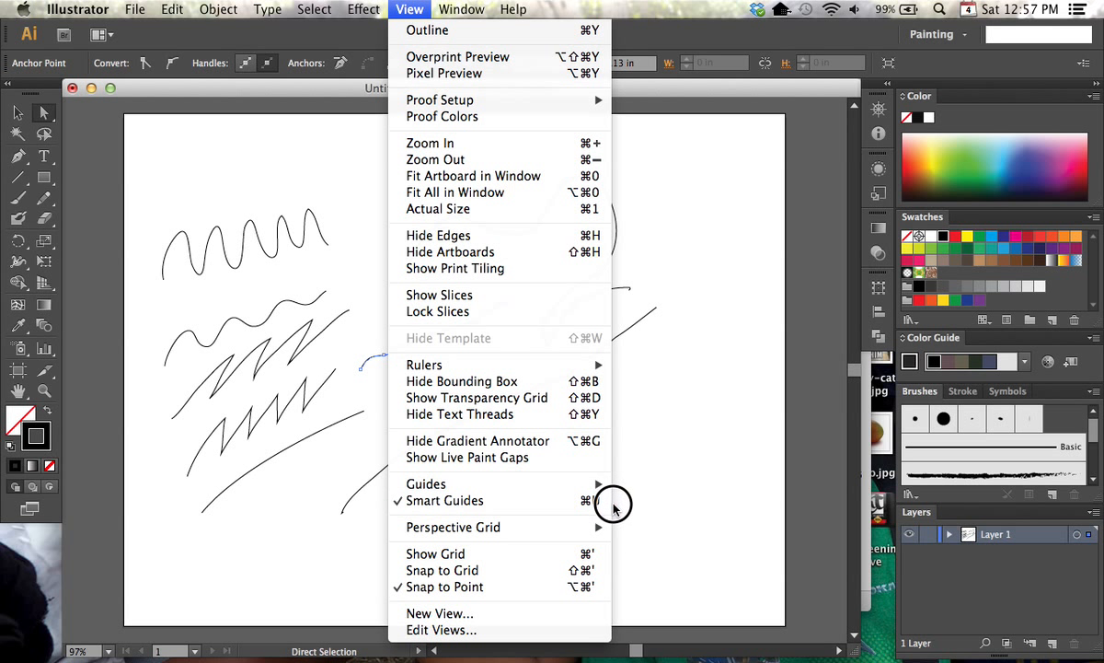
left_click(630, 460)
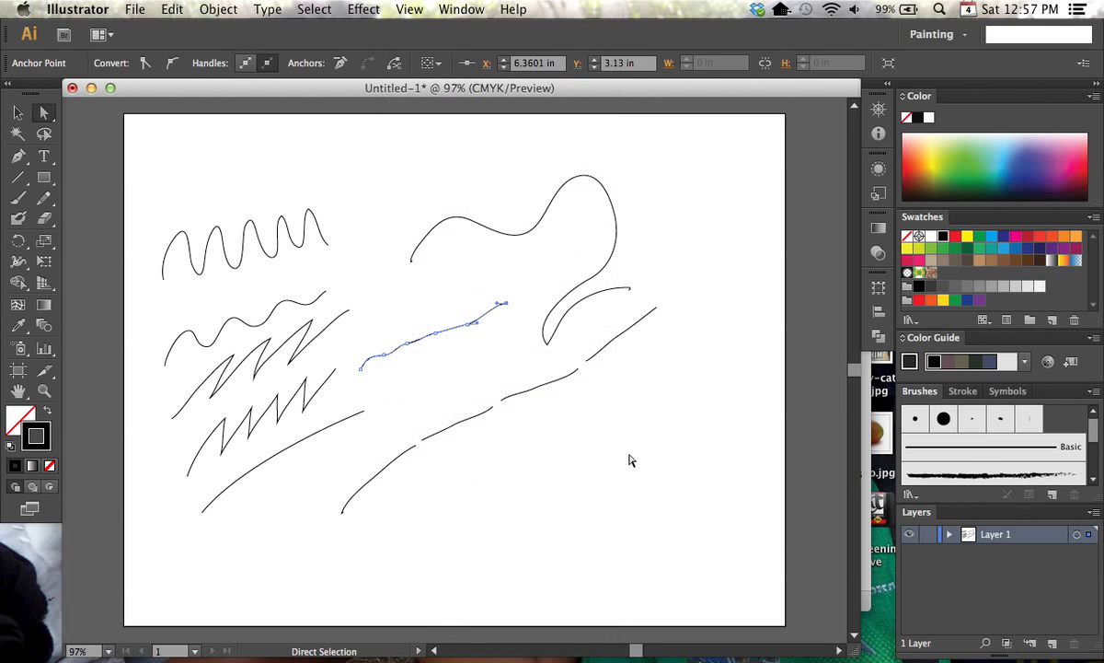
left_click(507, 309)
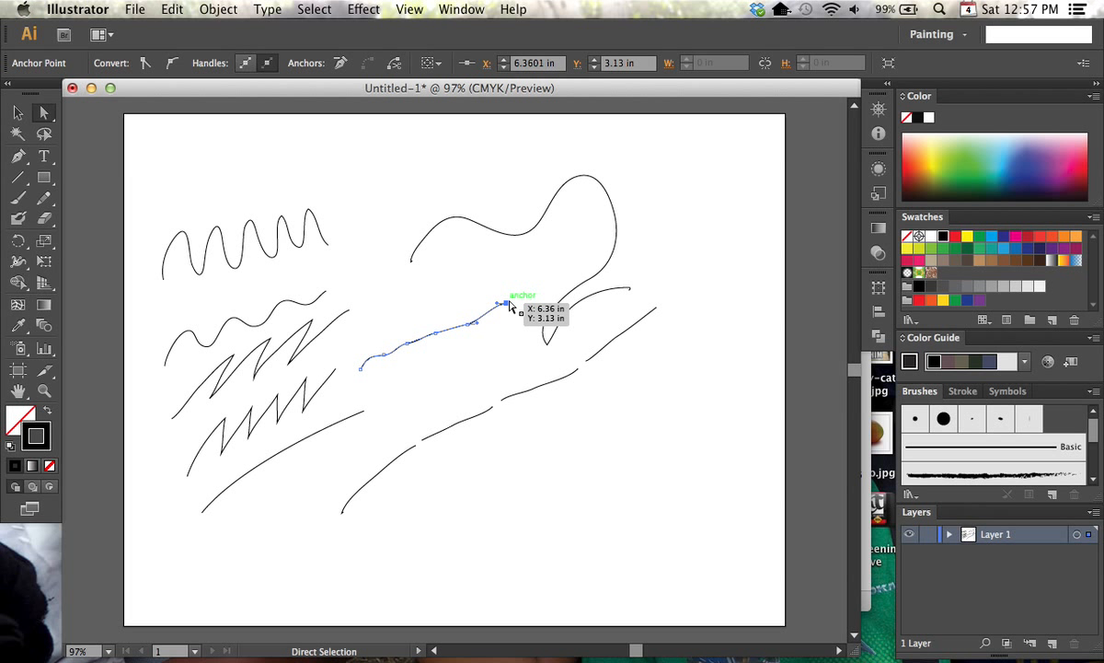
left_click(508, 310)
left_click_drag(508, 310, 525, 305)
left_click(468, 316)
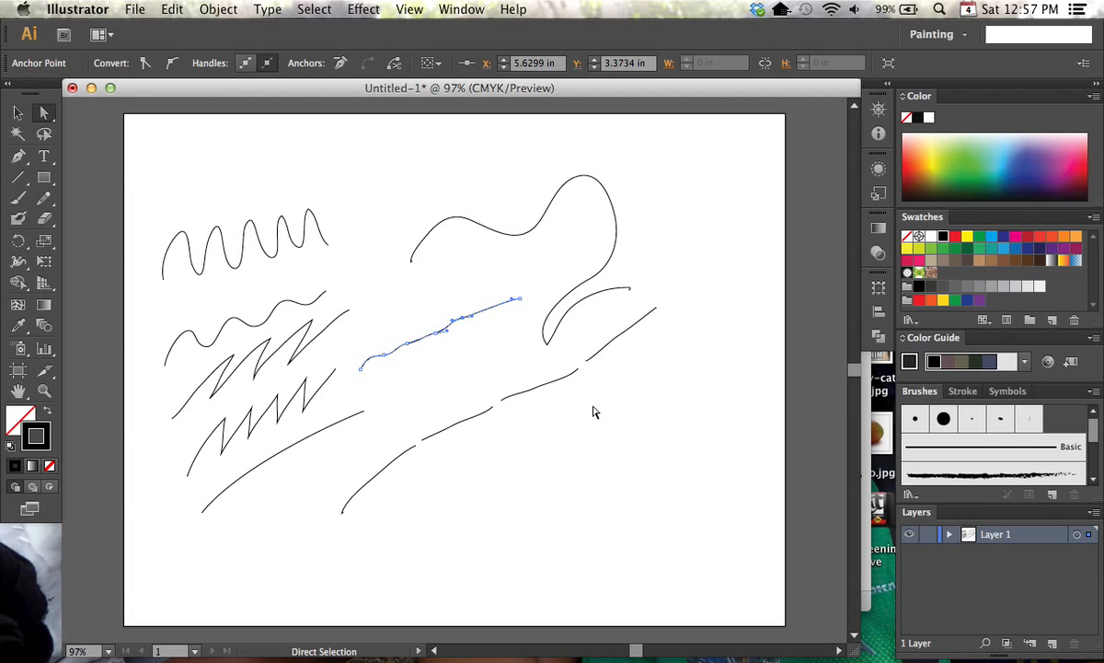
Join the facing endpoints of the upper three strokes in the lower rising row to form one continuous path
left_click_drag(612, 388, 575, 363)
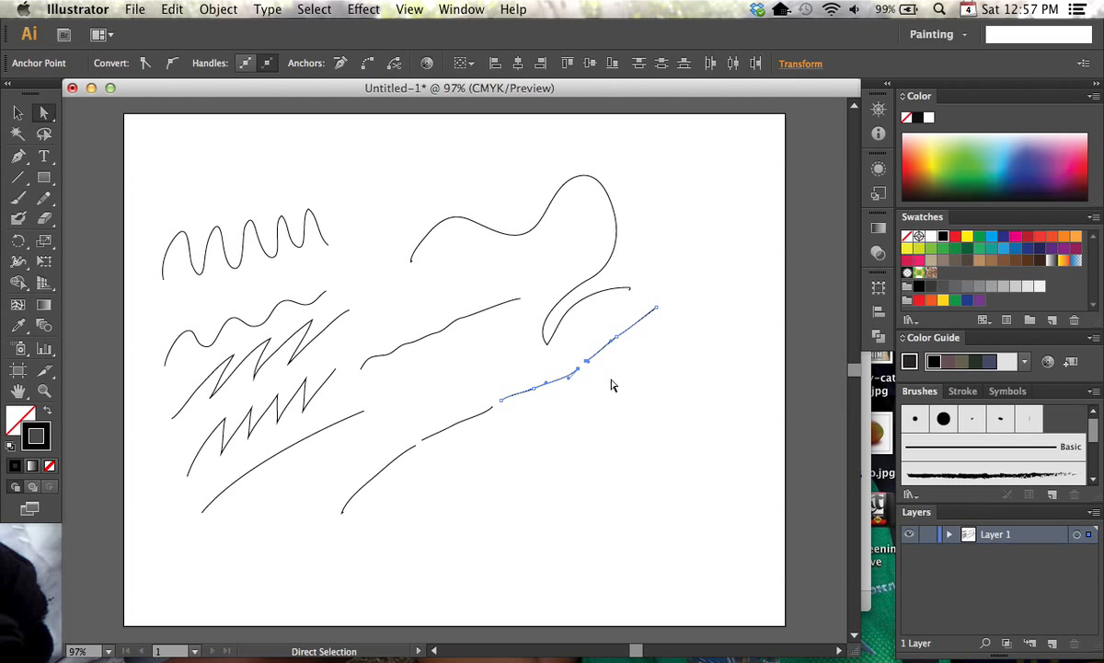
left_click(603, 390)
left_click_drag(563, 358, 603, 375)
left_click(172, 9)
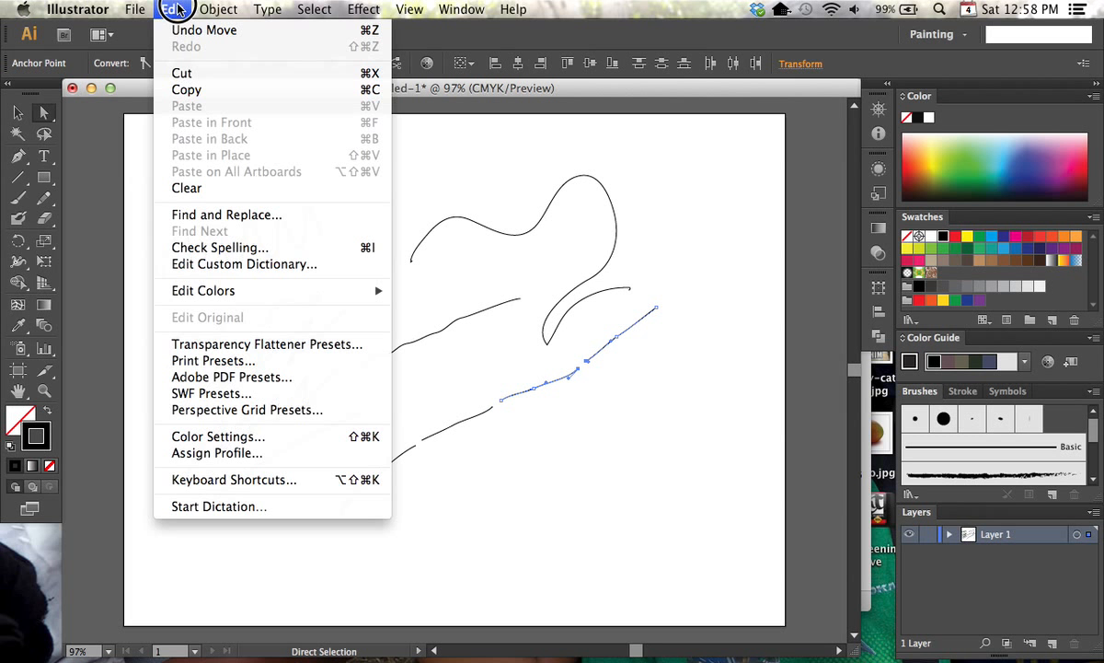
left_click(199, 12)
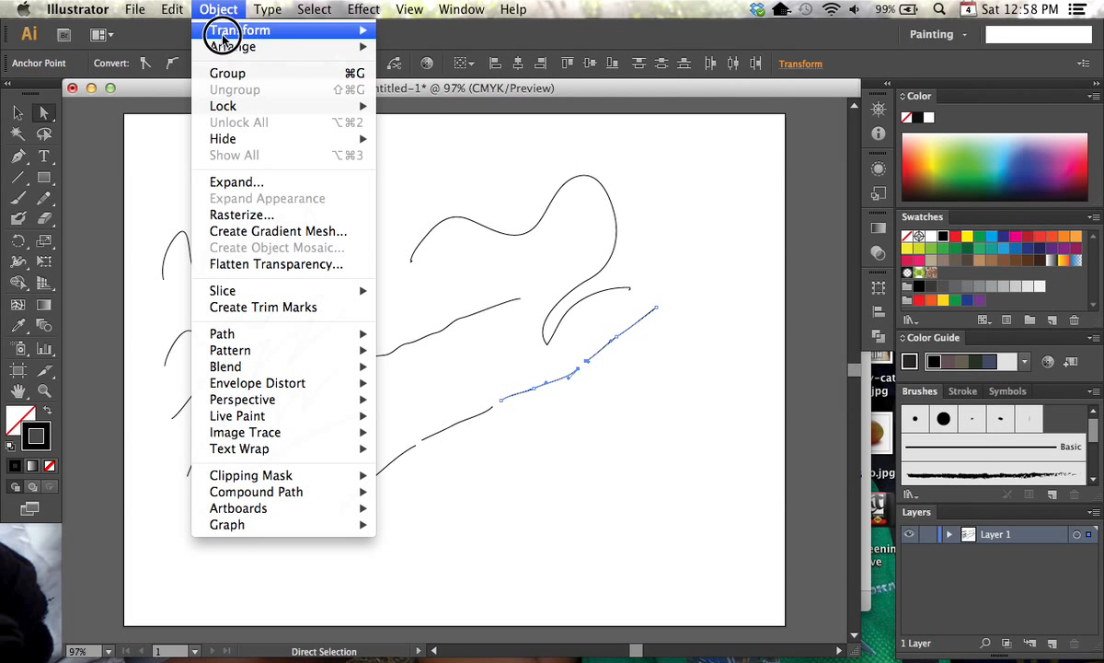
mouse_move(308, 336)
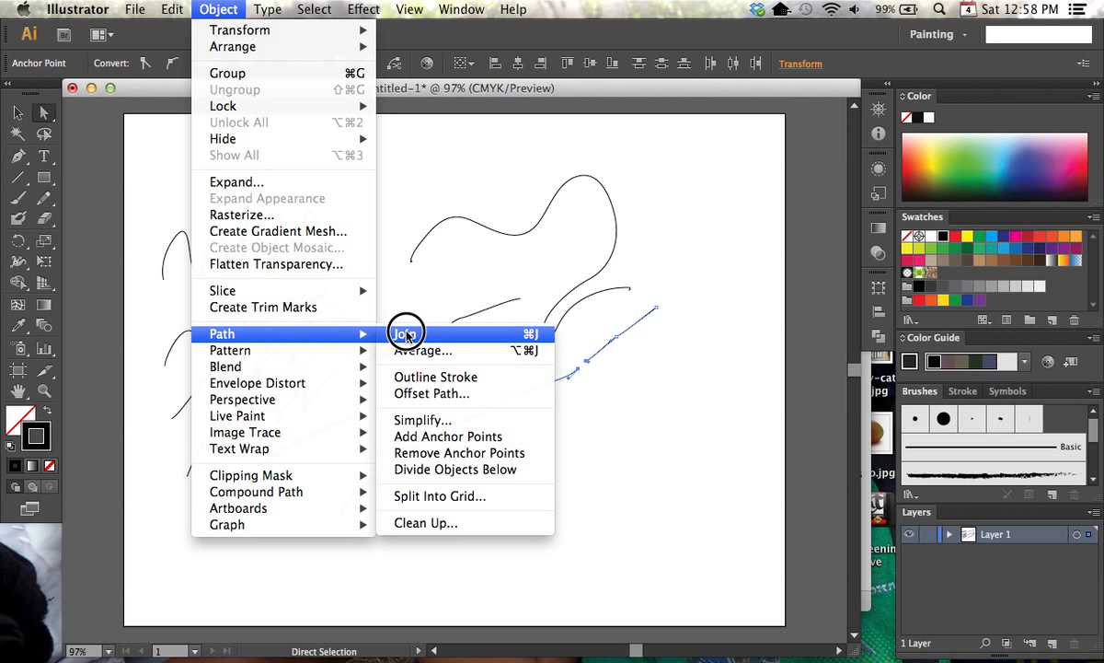
left_click(474, 335)
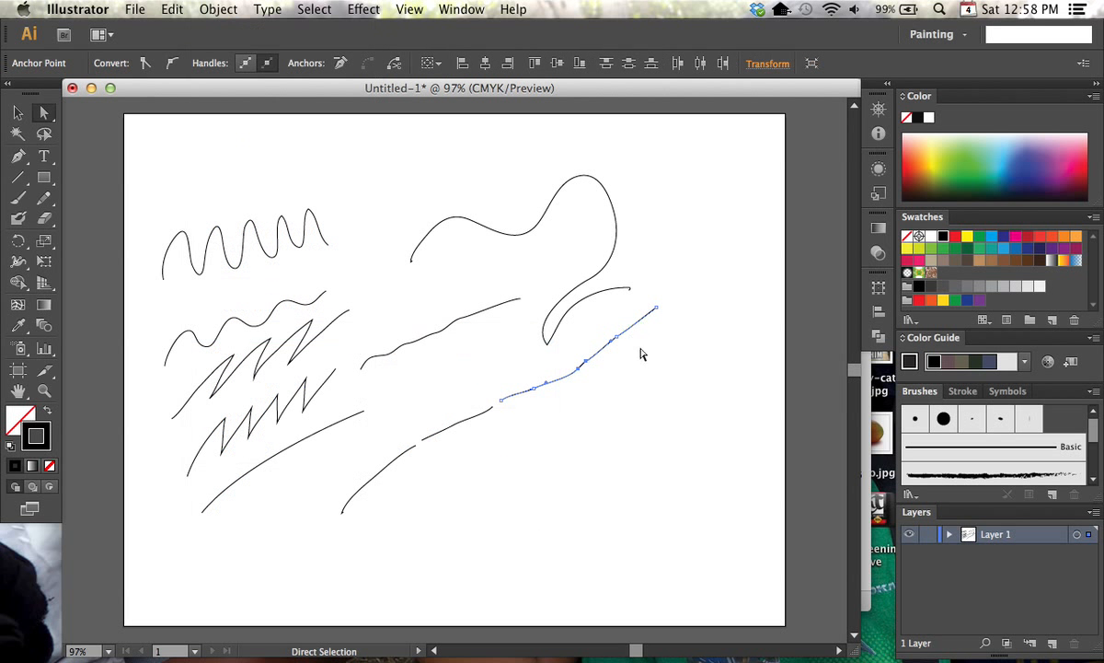
left_click(580, 379)
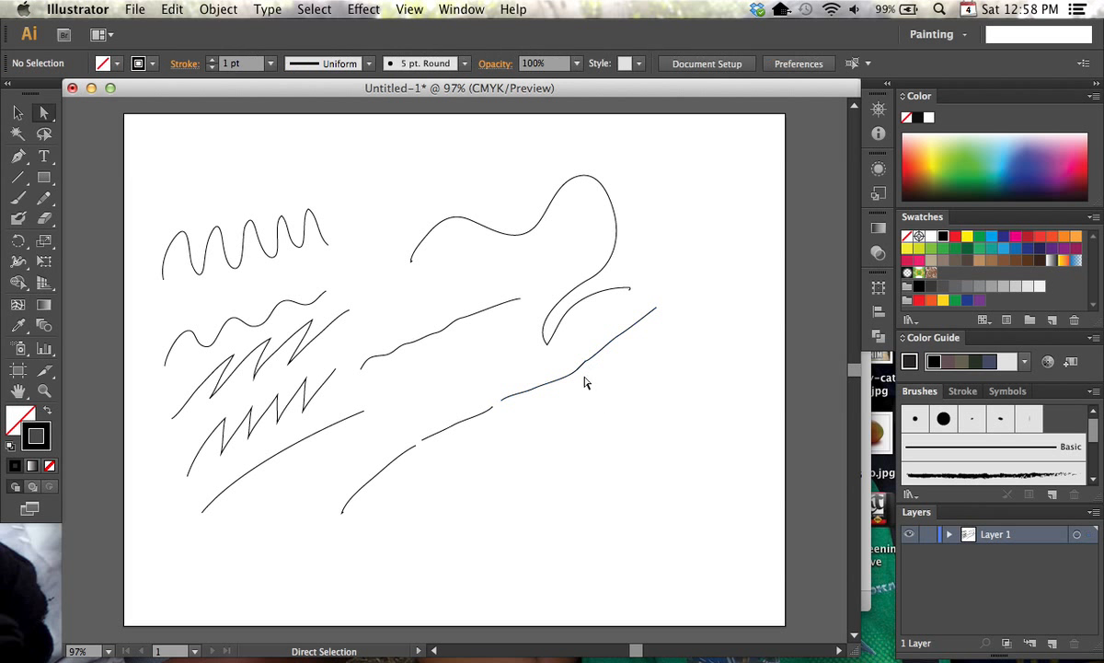
left_click_drag(540, 439, 473, 388)
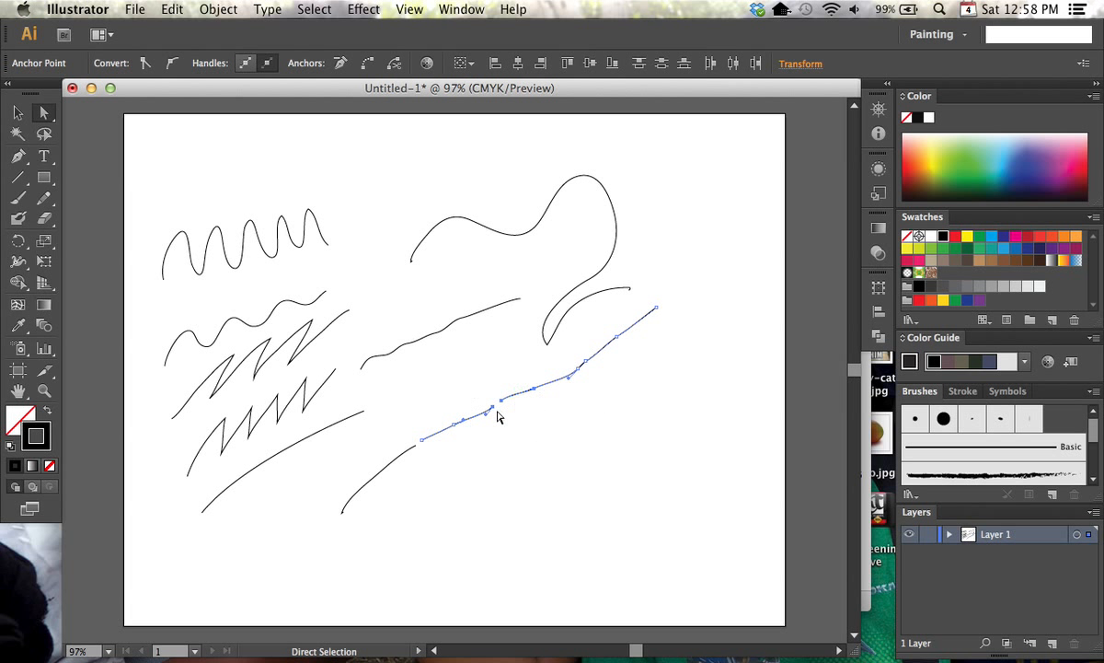
left_click(525, 476)
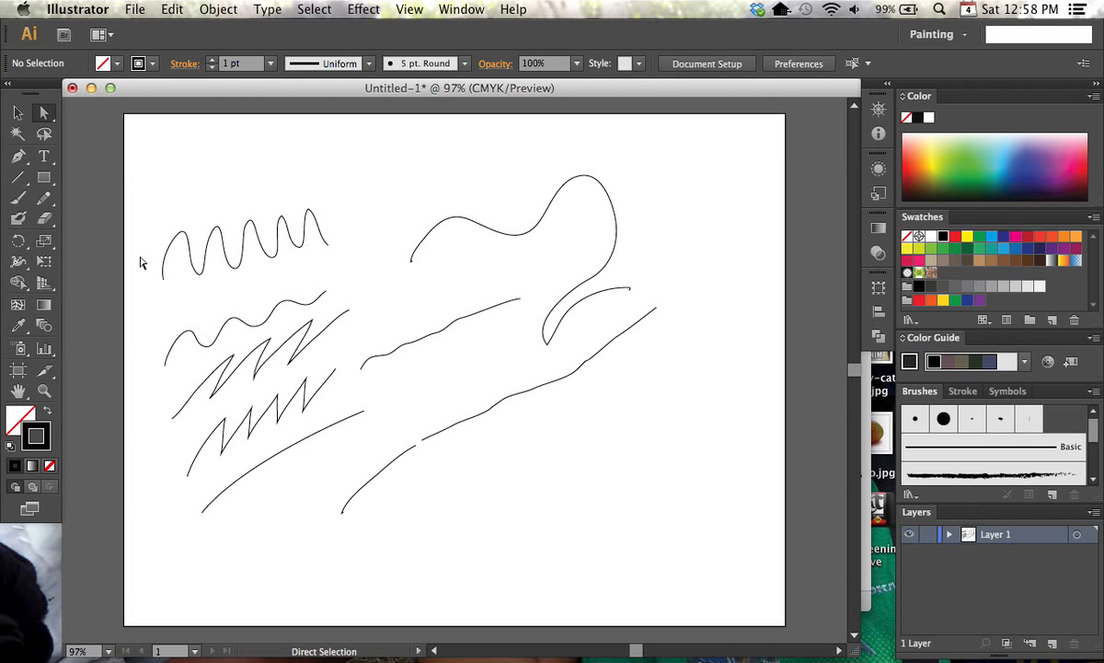
Add a tiny Pencil mark at the upper end of the lowest separate stroke
left_click(43, 197)
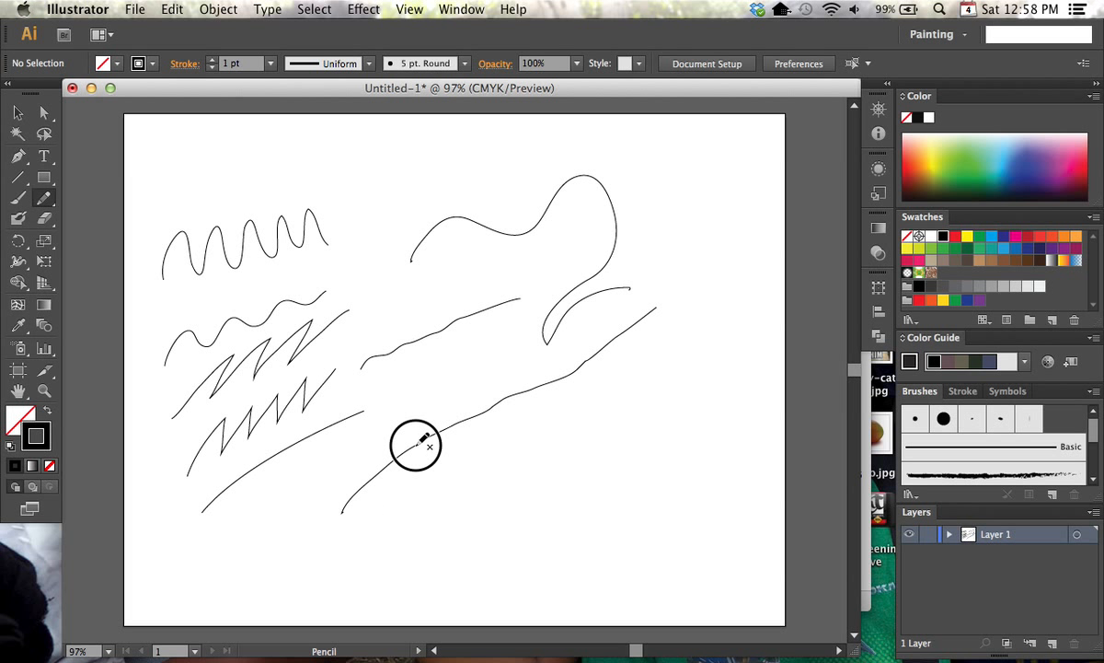
left_click(415, 446)
left_click(44, 112)
left_click(451, 488)
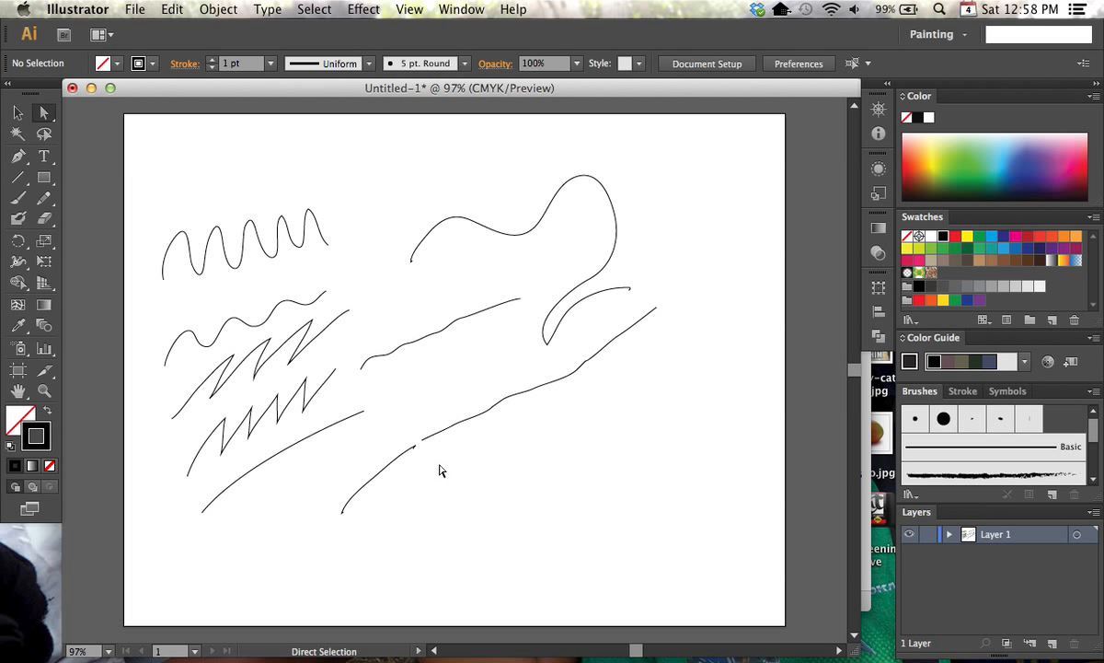
Try to join the lowest stroke's upper end to the facing end of the combined path
key("super+equal")
key("super+equal")
key("super+equal")
key("super+equal")
left_click_drag(506, 536, 609, 360)
left_click_drag(346, 364, 509, 512)
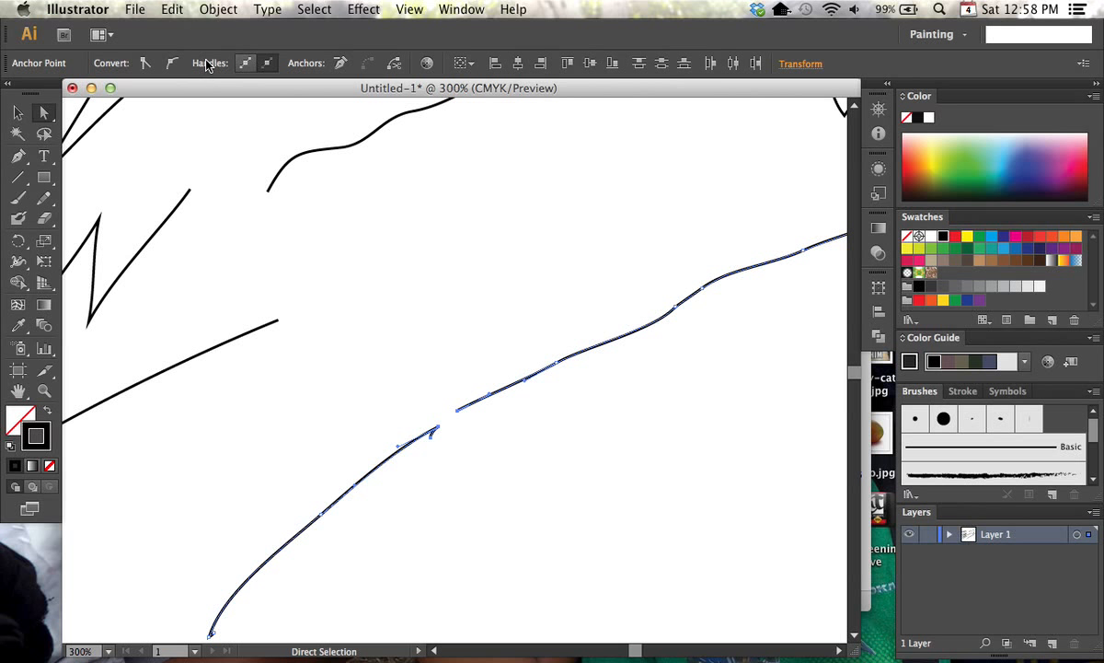
key("super+j")
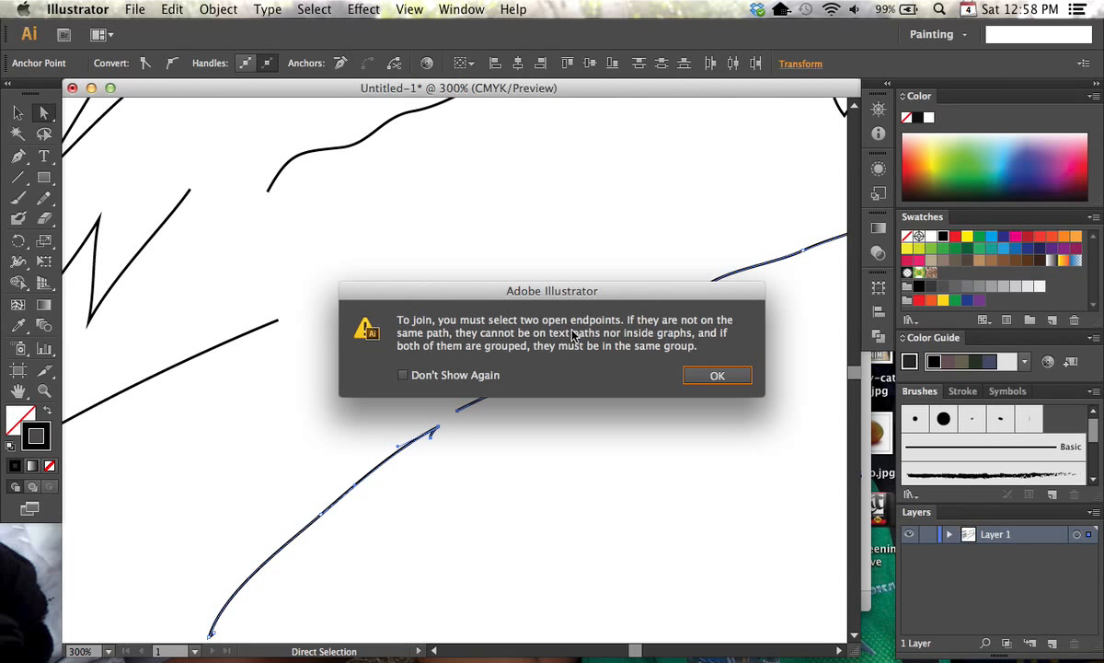
left_click(717, 378)
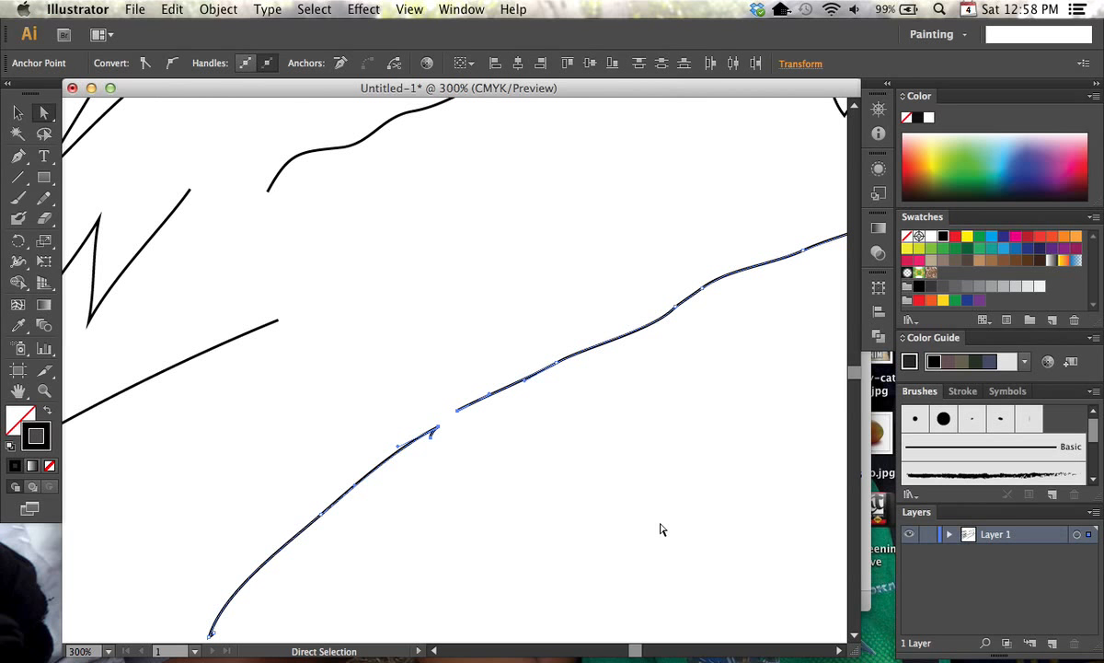
Float the Layers panel over the artwork, enlarge it and expand Layer 1 to list its paths
left_click_drag(921, 512, 664, 99)
left_click_drag(843, 258, 840, 477)
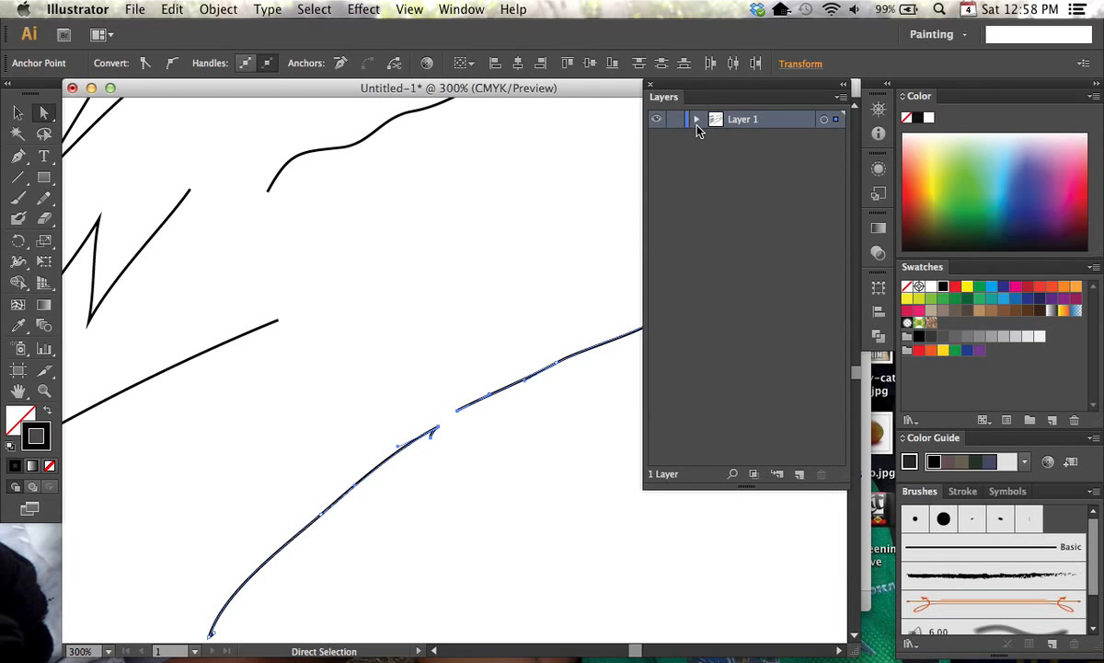
left_click(697, 119)
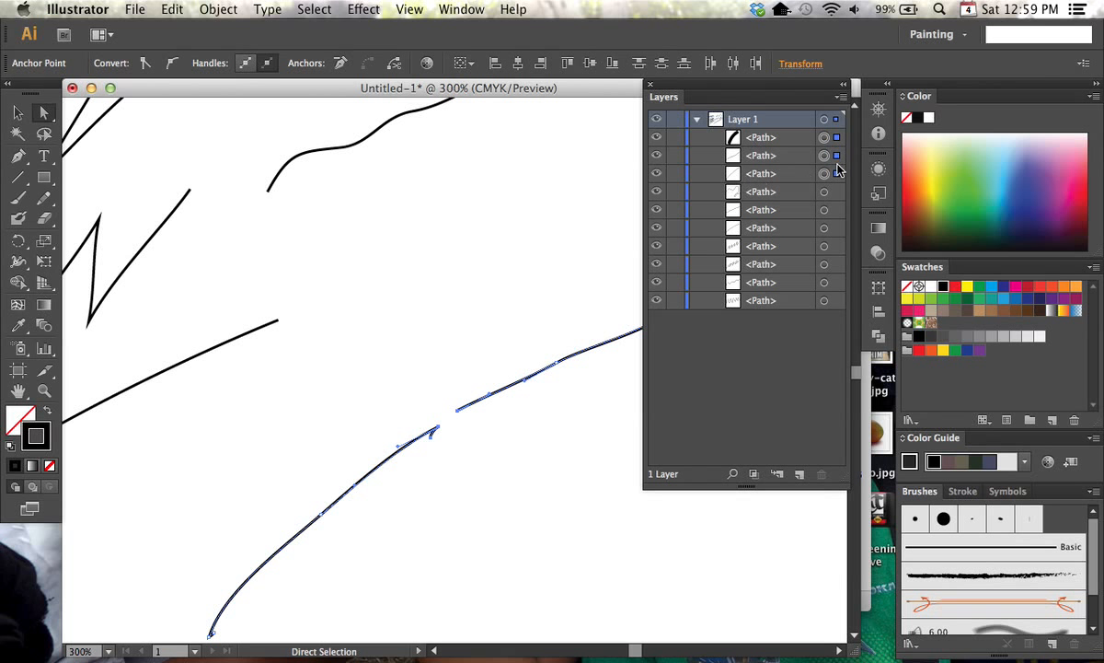
Single out the tiny stray path at the head of Layer 1's list and delete it
double_click(746, 173)
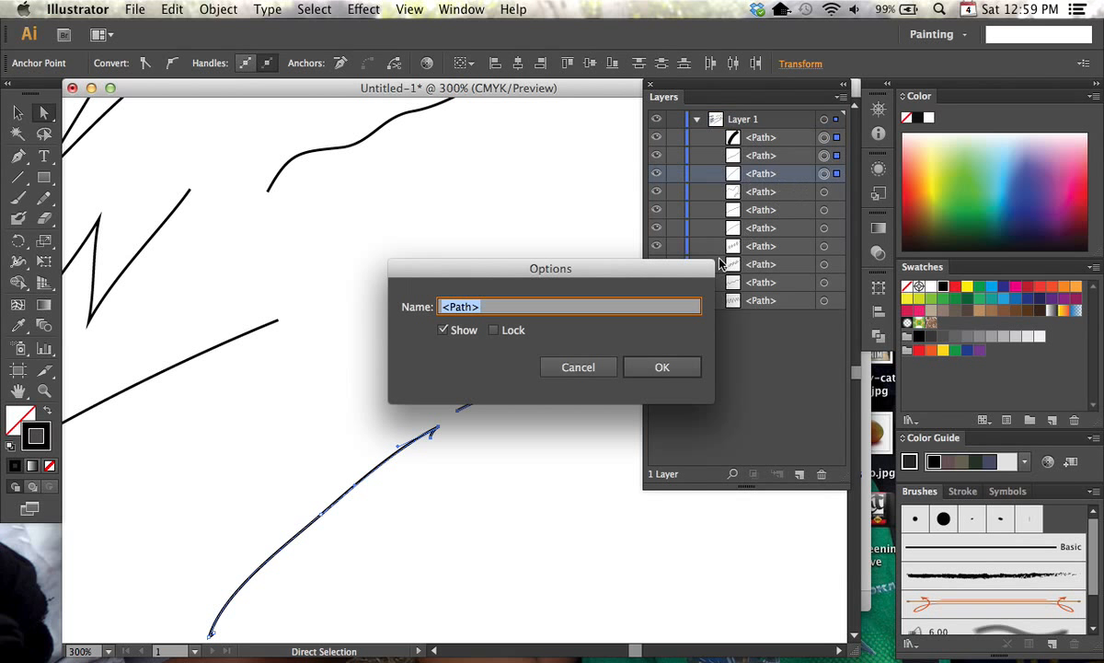
left_click(667, 370)
left_click(776, 138)
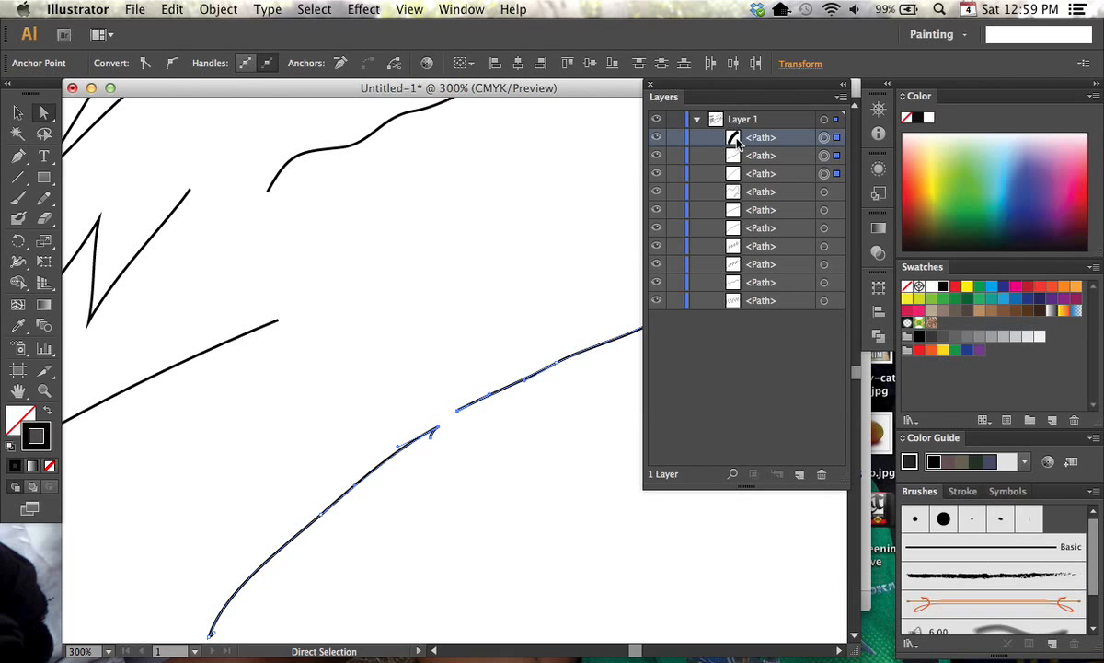
left_click(825, 138)
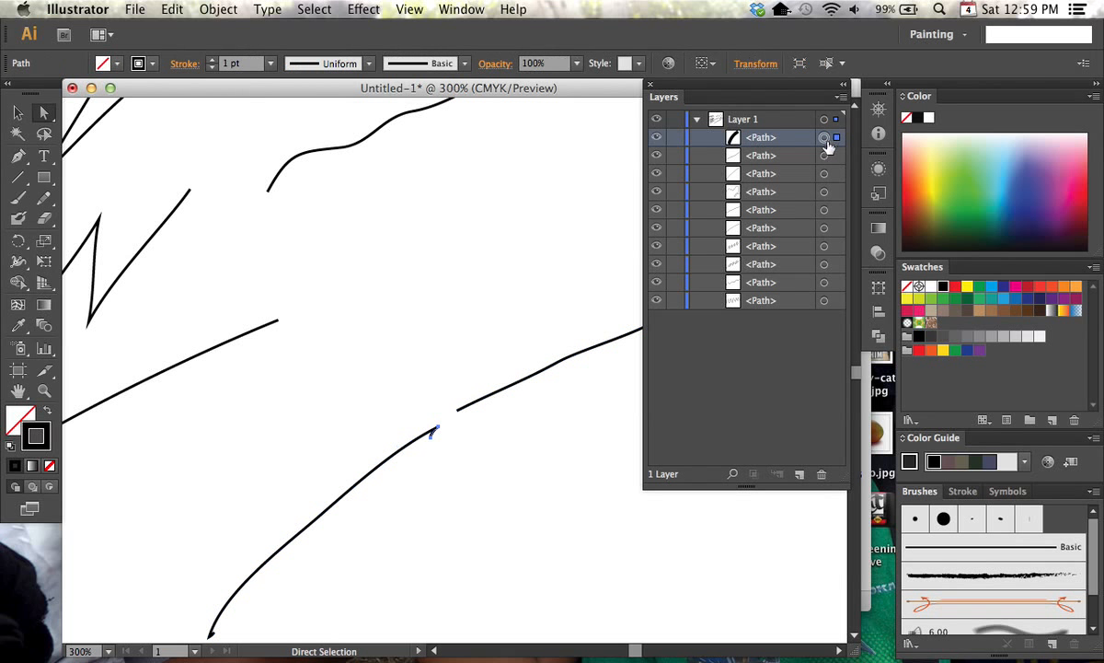
left_click(733, 140)
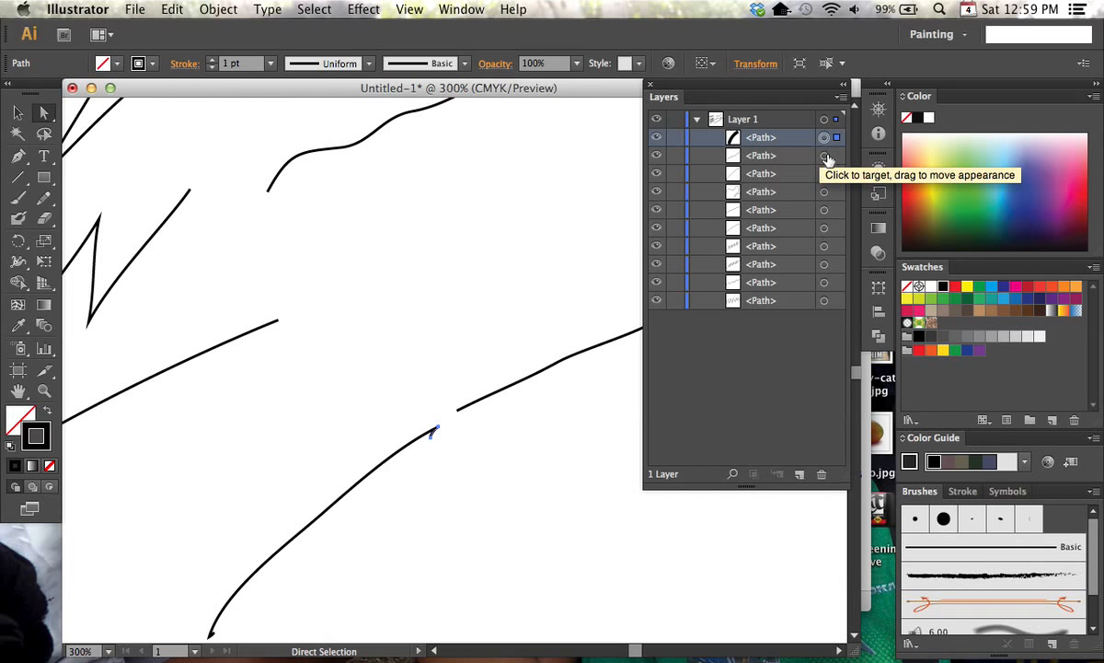
key("Delete")
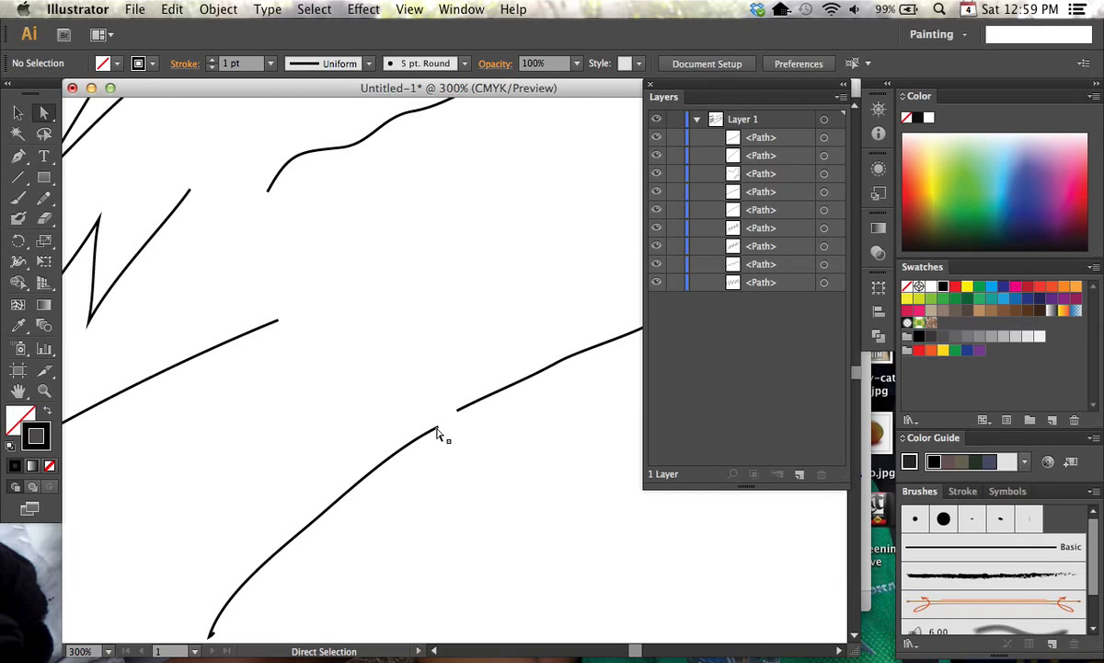
Select the facing endpoints of the lowest stroke and the long rising path and join them
left_click_drag(396, 379, 502, 473)
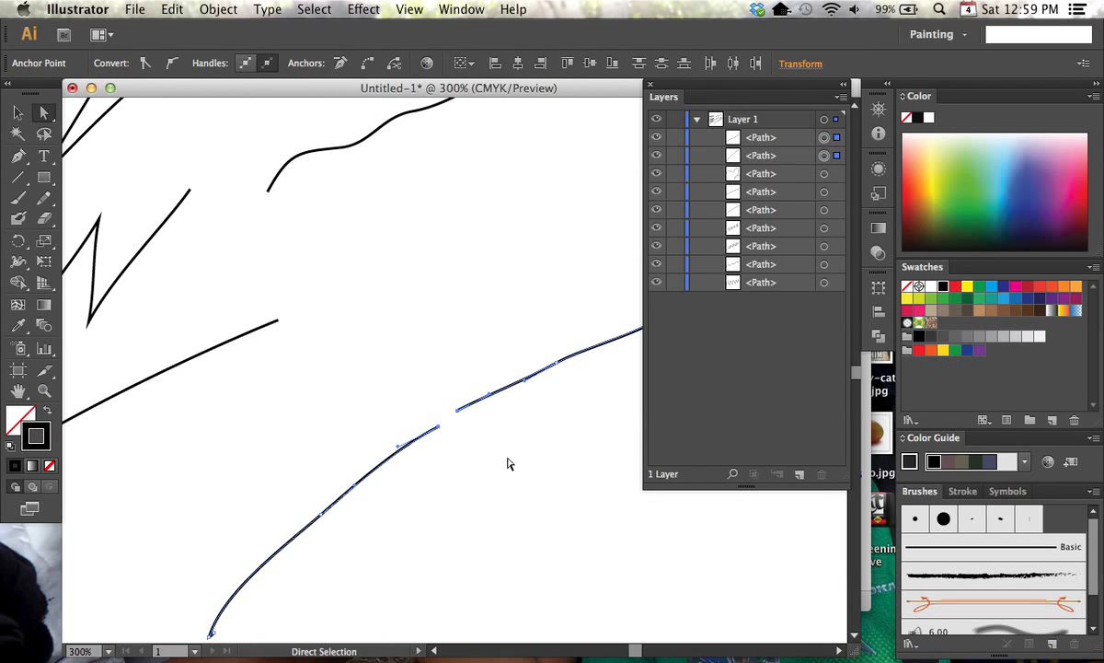
key("ctrl+j")
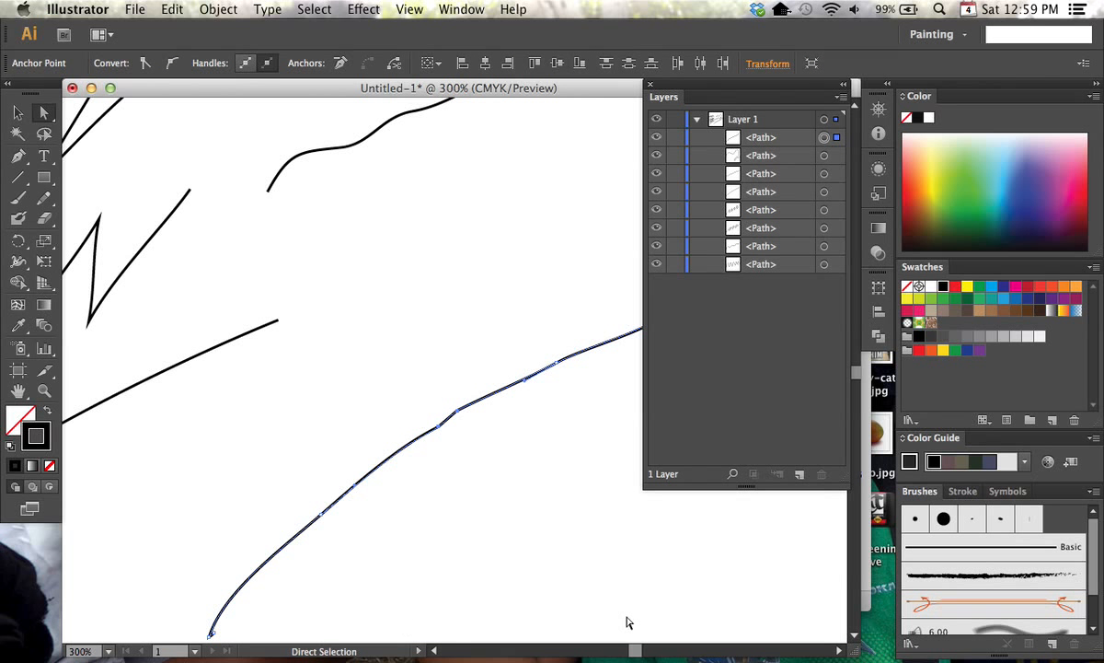
Dock the Layers panel beside the Color panel, make it taller and collapse Layer 1
left_click_drag(668, 99, 954, 112)
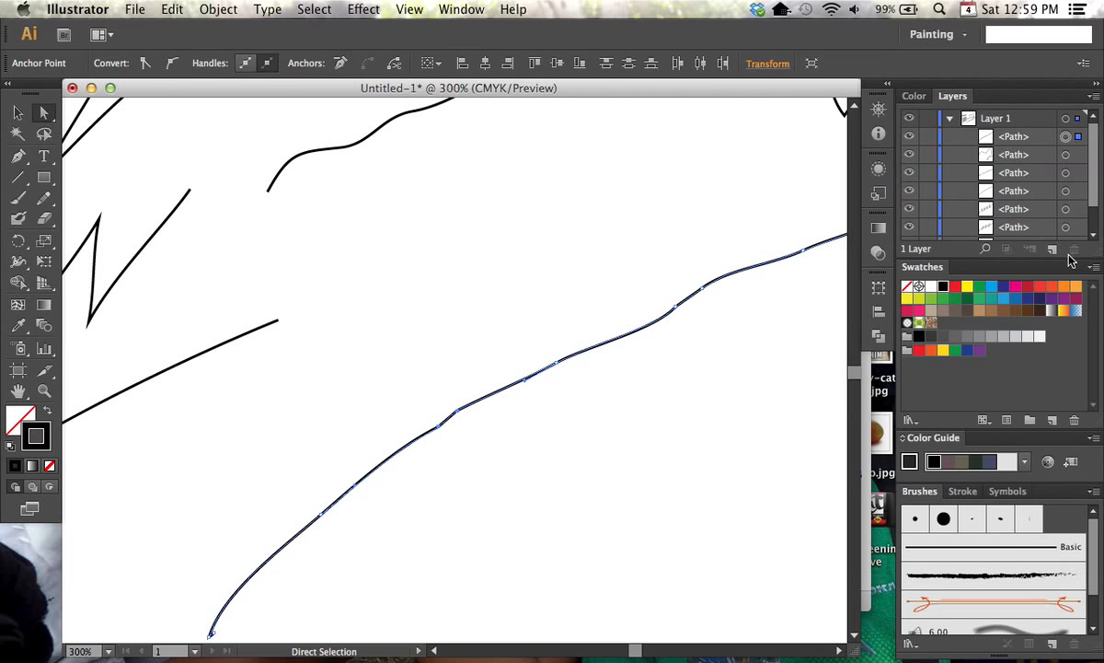
left_click_drag(1091, 259, 1084, 459)
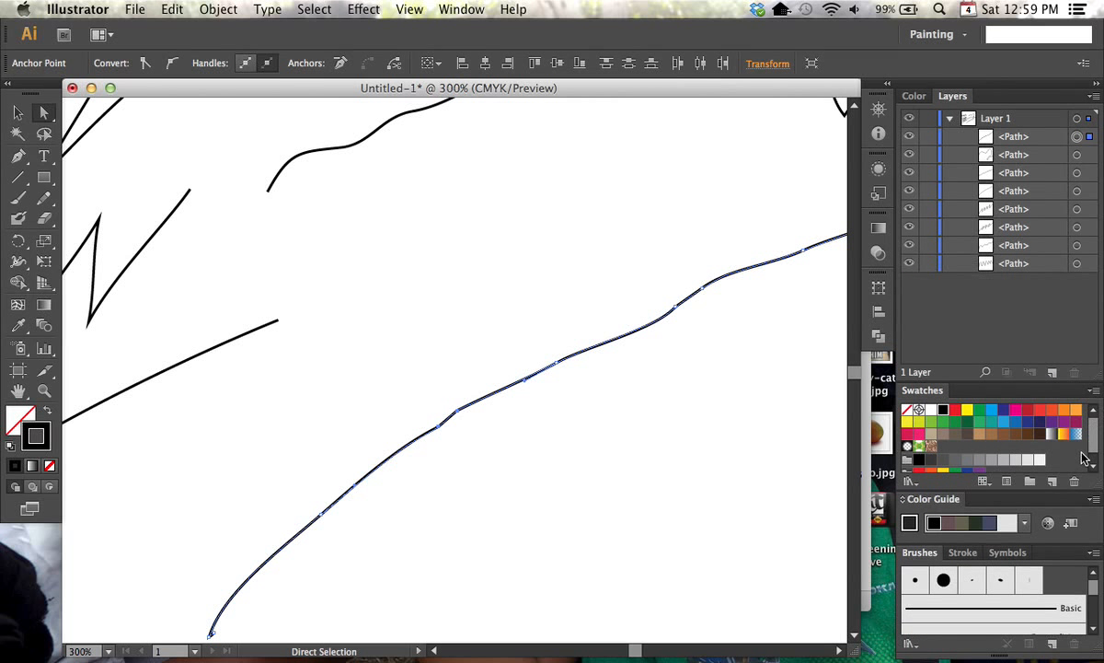
left_click(950, 119)
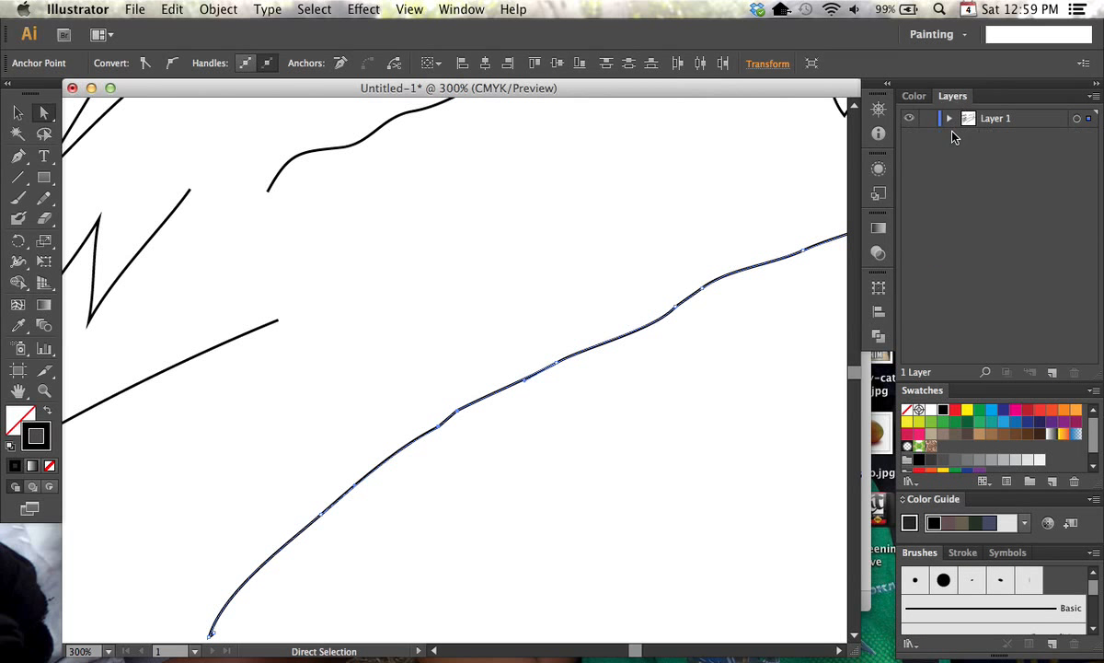
Draw two wavy lines with the Pencil tool above the large looping curve, the second running from its right side back over its crest
key("super+minus")
key("super+minus")
key("super+minus")
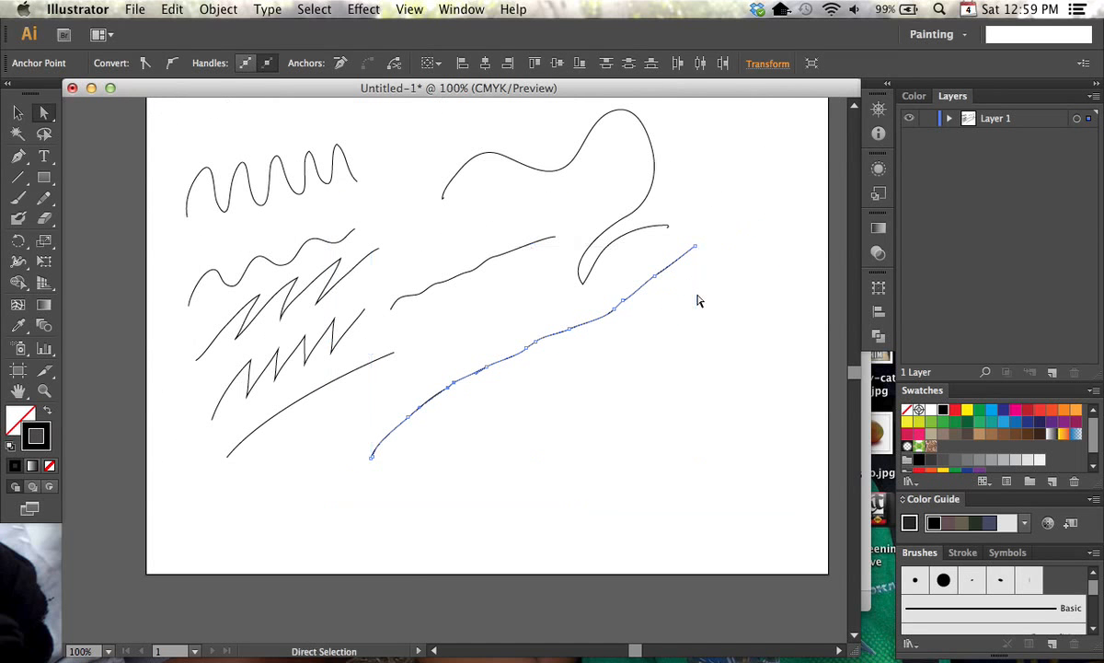
left_click_drag(388, 258, 411, 333)
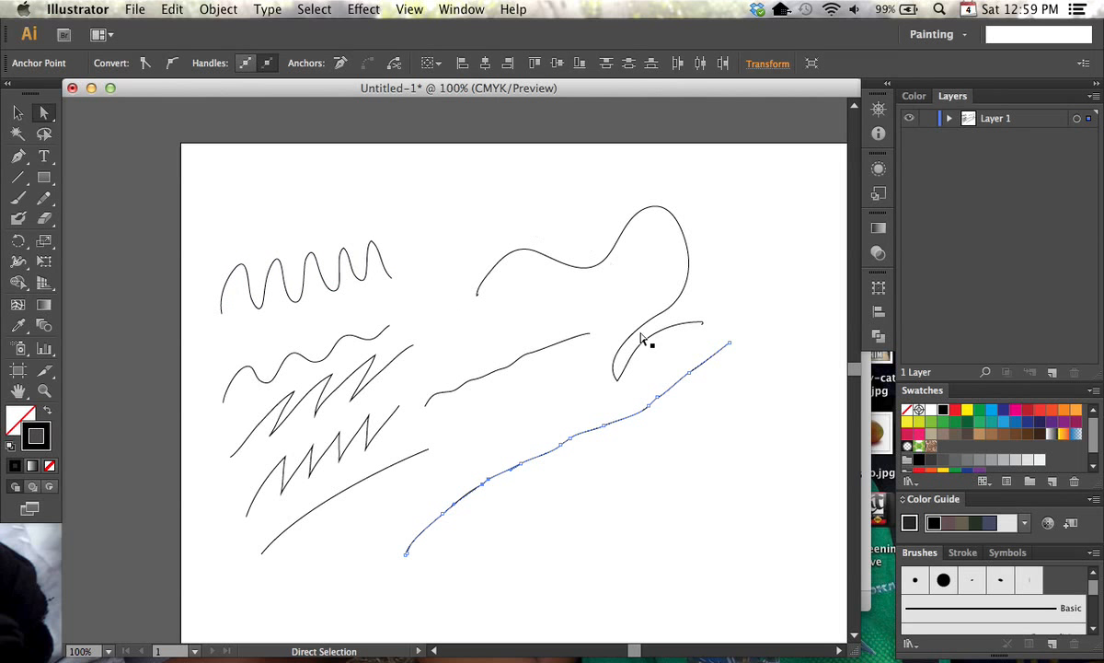
left_click(43, 197)
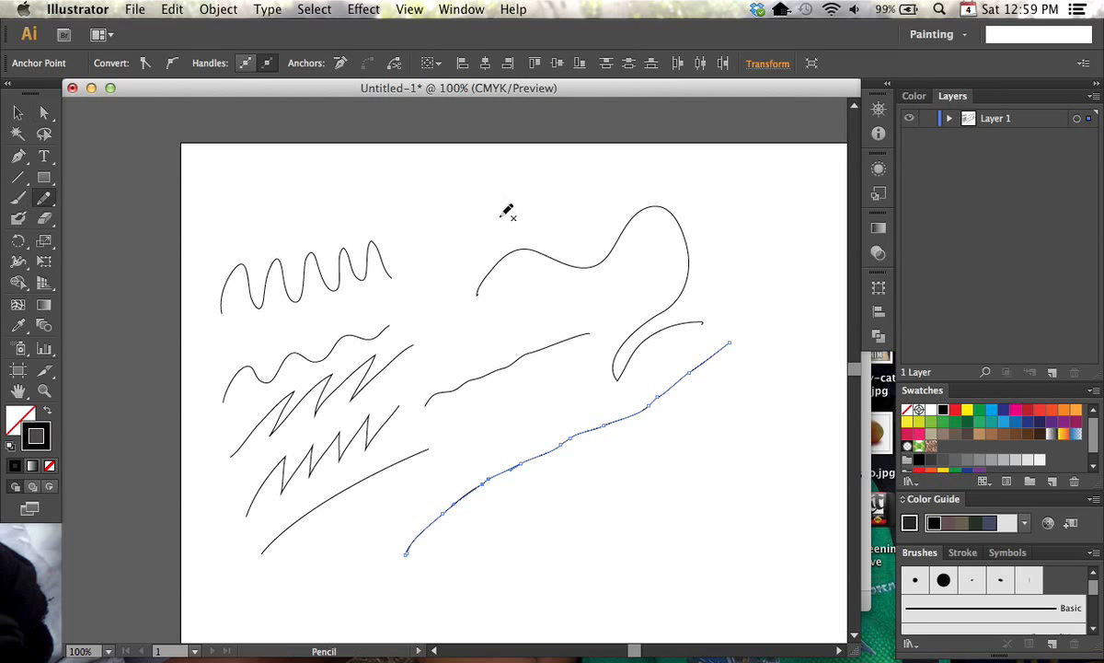
mouse_move(420, 258)
left_mouse_down()
mouse_move(437, 229)
mouse_move(485, 235)
mouse_move(531, 204)
mouse_move(586, 210)
left_mouse_up()
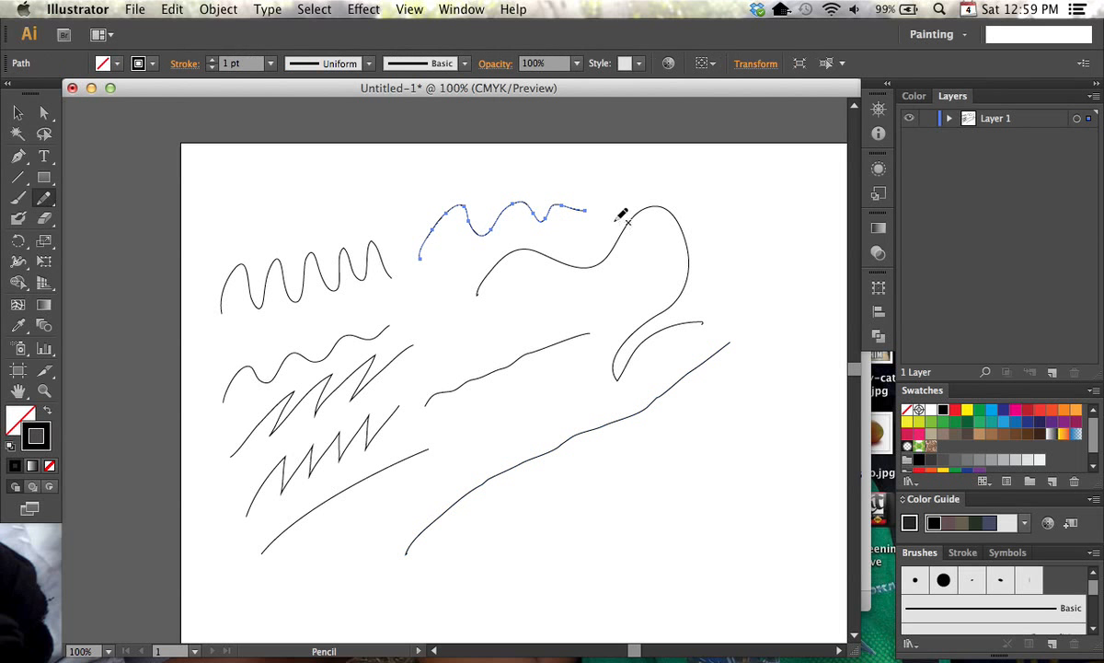
mouse_move(723, 244)
left_mouse_down()
mouse_move(738, 207)
mouse_move(697, 206)
mouse_move(695, 172)
mouse_move(657, 186)
mouse_move(560, 189)
left_mouse_up()
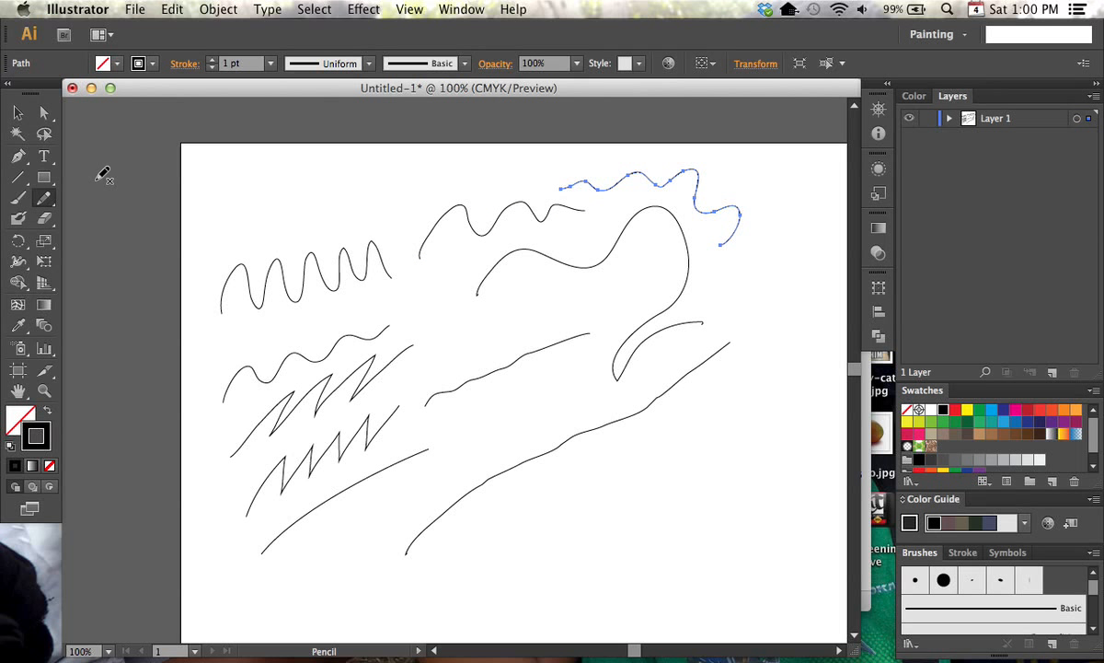
Hide Layer 1 and create a new empty layer above it
left_click(911, 120)
left_click(1052, 373)
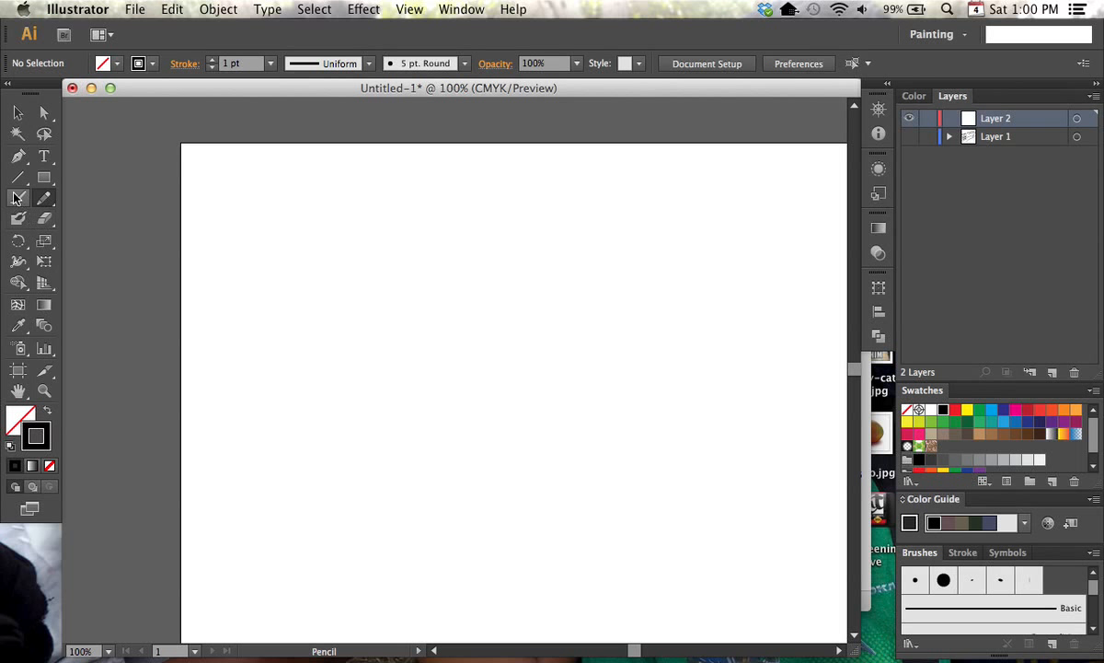
Set the Blob Brush size to vary with Pressure, using a variation of 10 pt
left_click(27, 220)
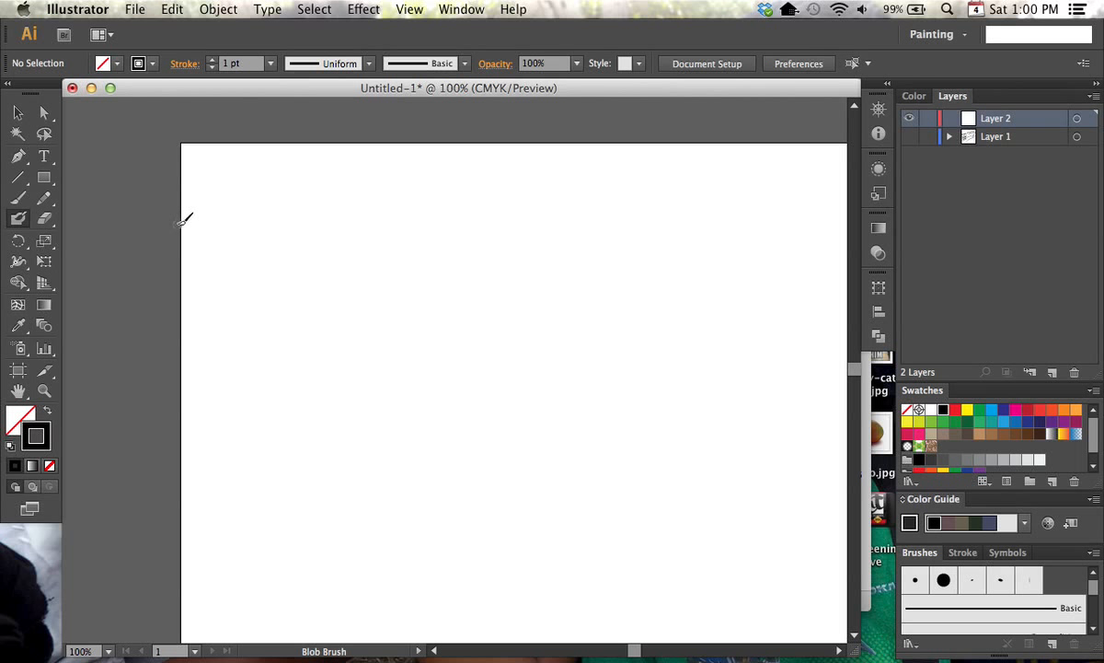
double_click(19, 220)
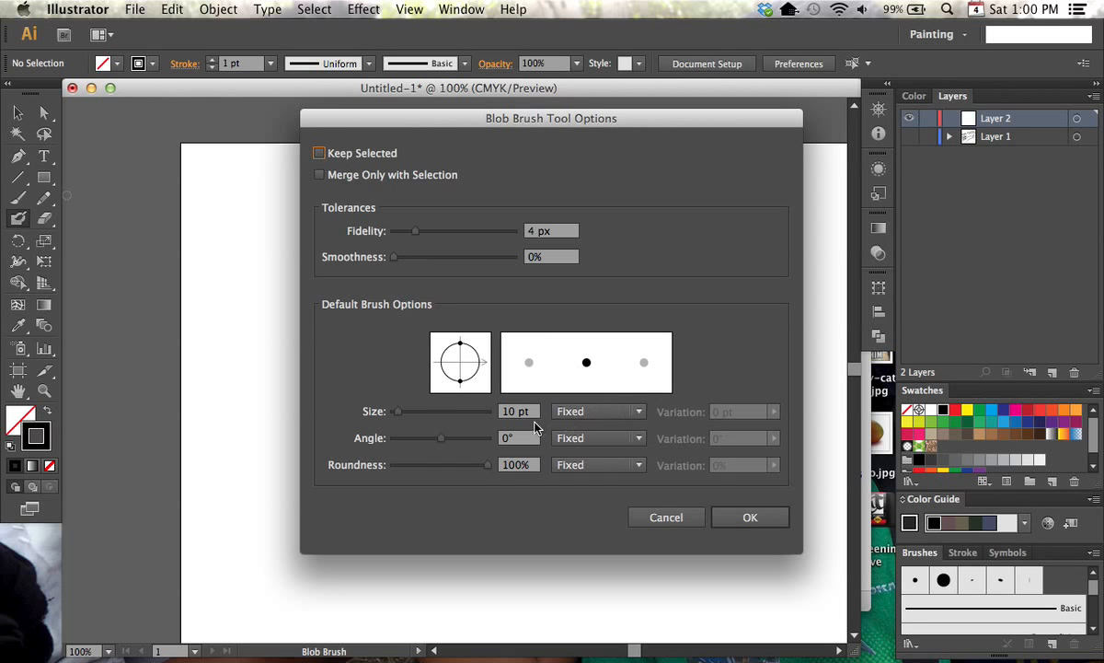
left_click(639, 411)
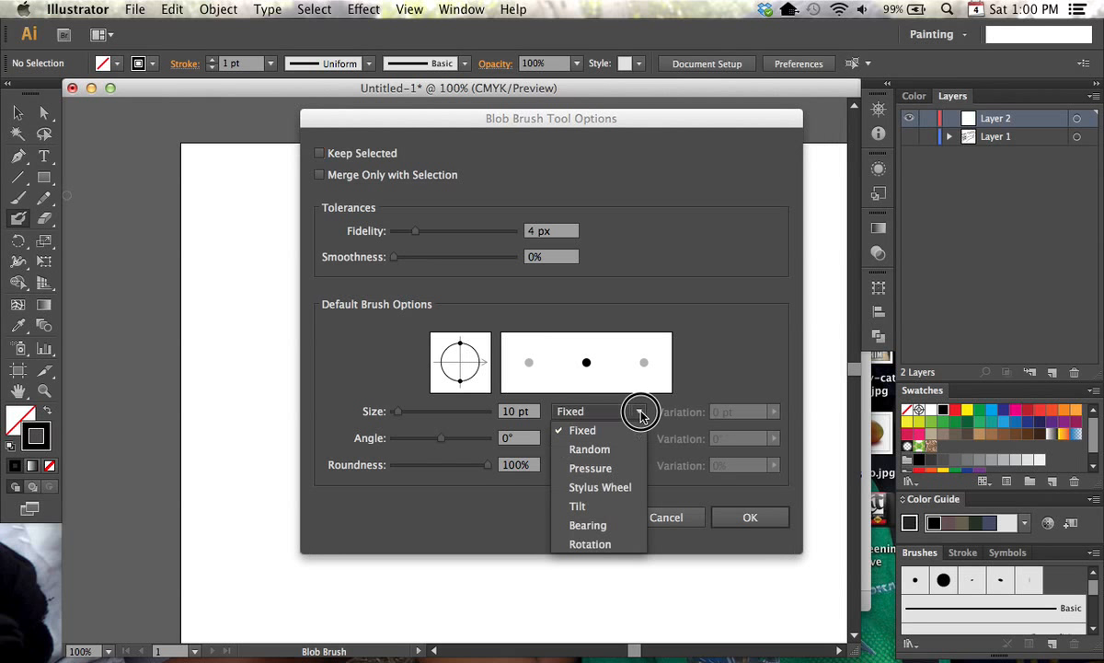
left_click(637, 467)
left_click(774, 411)
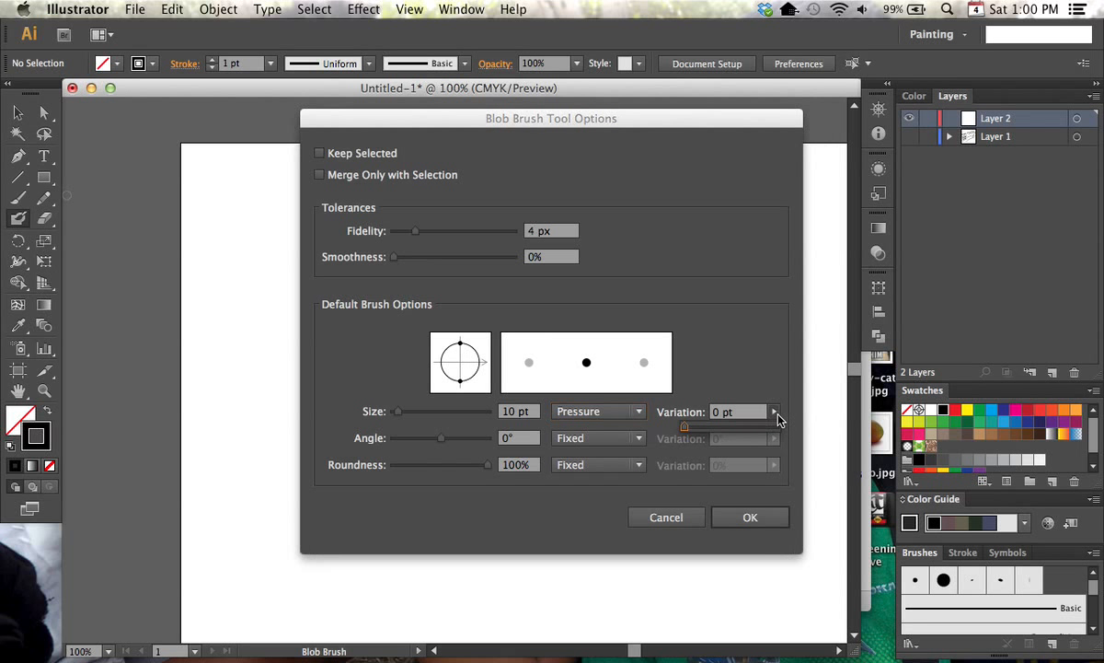
left_click_drag(690, 424, 779, 429)
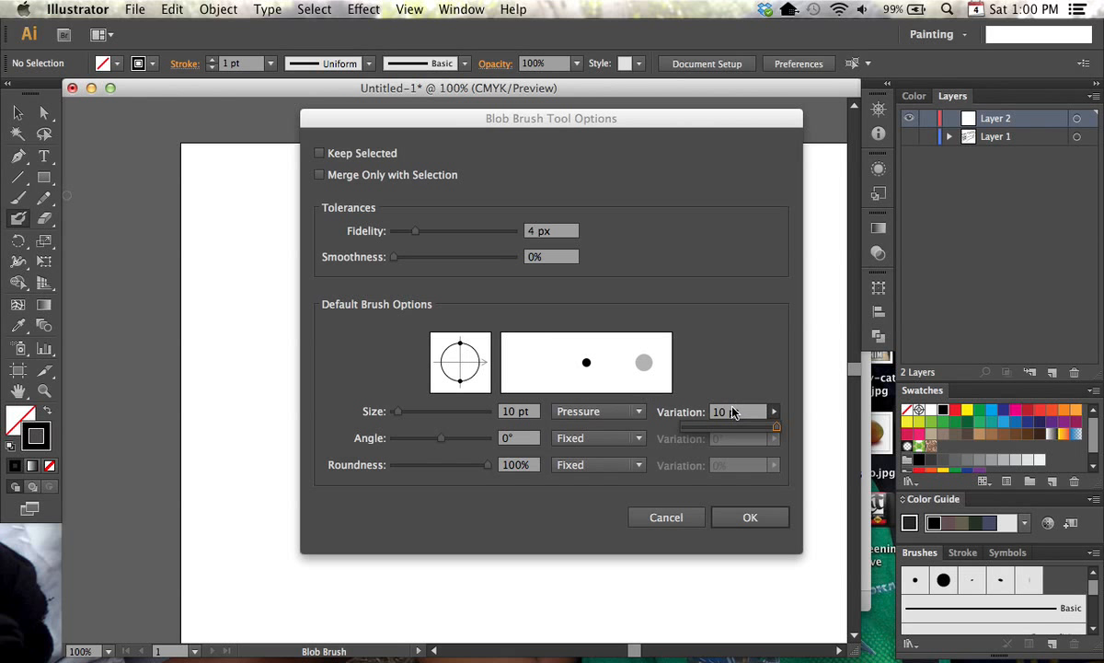
left_click(769, 519)
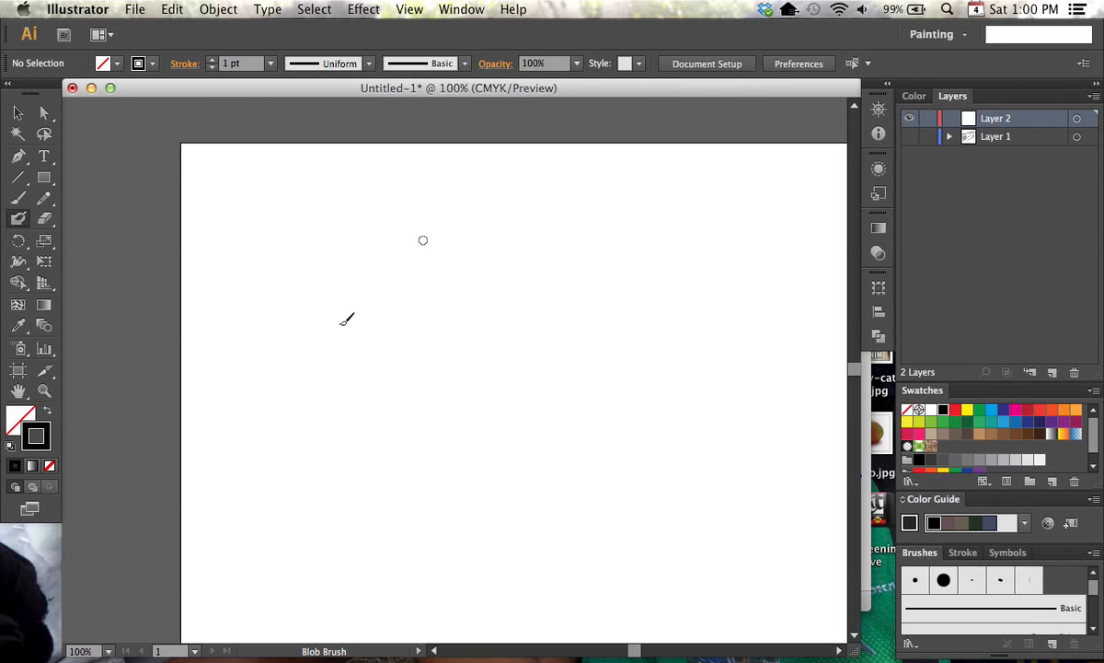
Paint a solid tapered black blob in the artboard's upper left area and enable Keep Selected for the Blob Brush
mouse_move(306, 385)
left_mouse_down()
mouse_move(341, 345)
mouse_move(336, 359)
mouse_move(354, 349)
mouse_move(342, 364)
mouse_move(411, 324)
mouse_move(307, 387)
left_mouse_up()
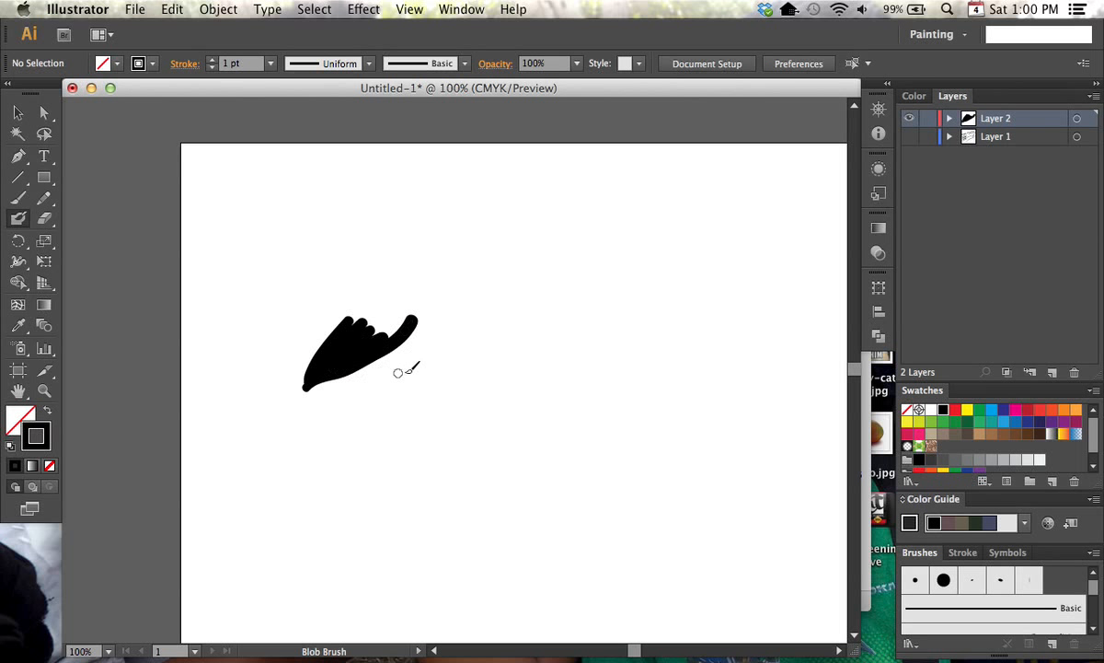
double_click(17, 218)
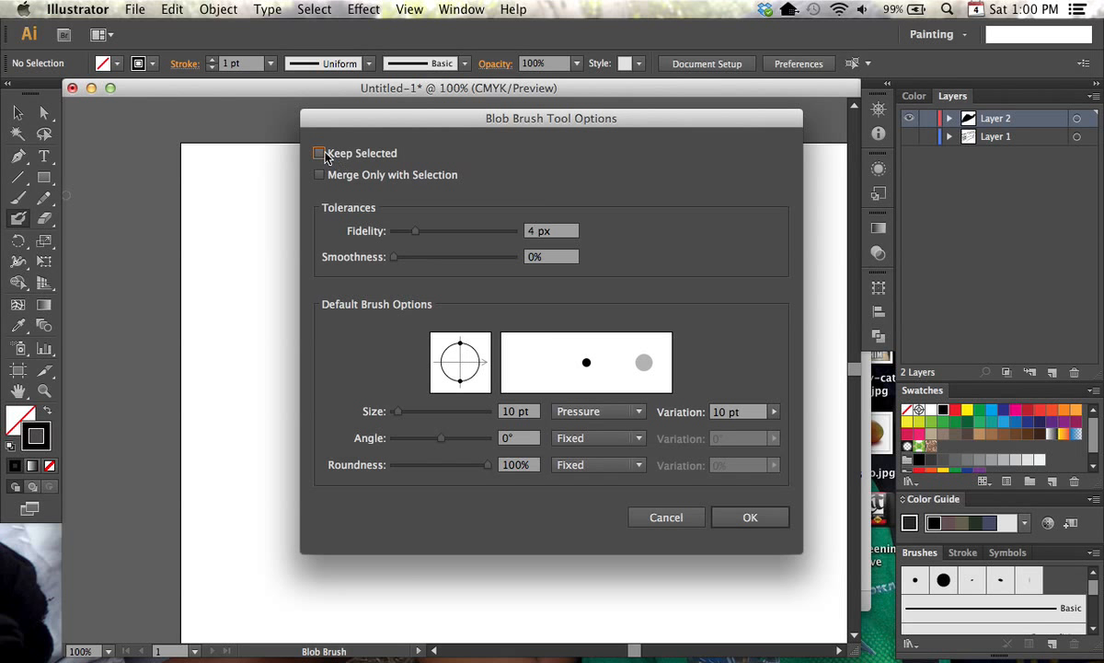
left_click_drag(437, 132, 471, 111)
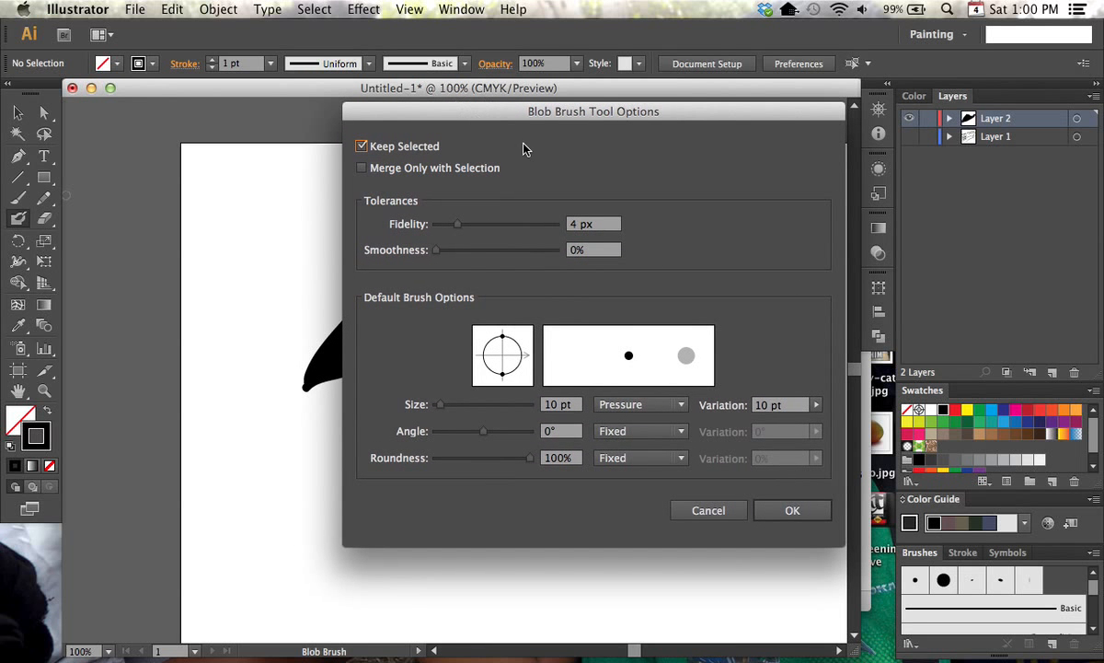
left_click(792, 510)
Extend the blob up and to the right with overlapping Blob Brush strokes and expand Layer 2's contents
mouse_move(354, 313)
left_mouse_down()
mouse_move(379, 280)
mouse_move(397, 278)
mouse_move(370, 323)
mouse_move(399, 323)
mouse_move(388, 327)
left_mouse_up()
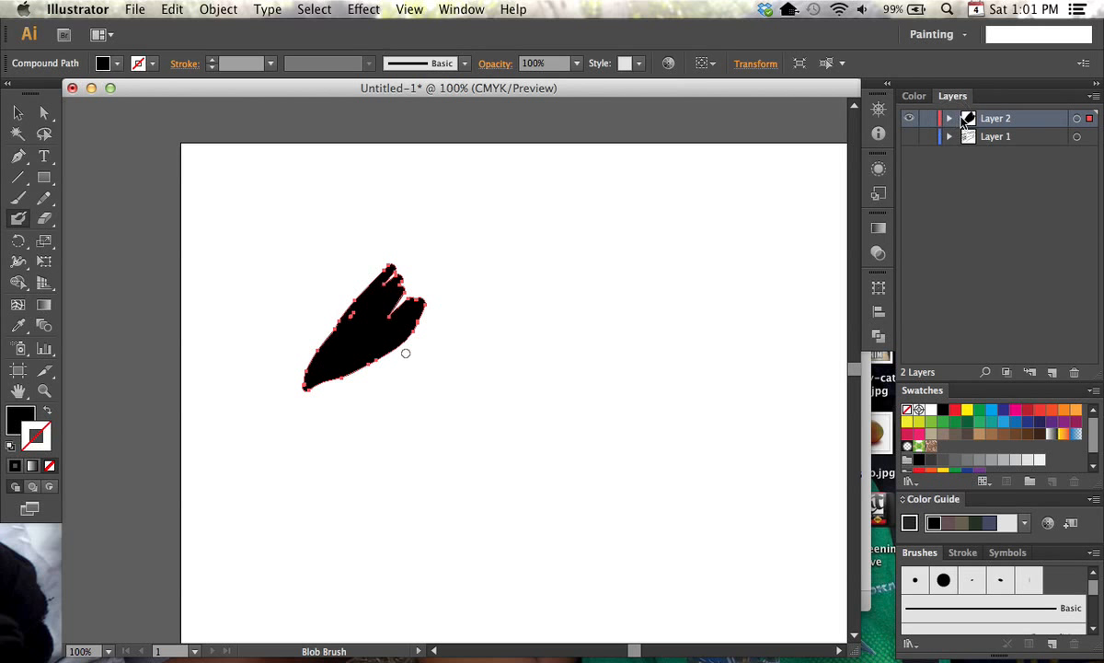
left_click(949, 119)
mouse_move(351, 317)
left_mouse_down()
mouse_move(410, 294)
mouse_move(389, 315)
mouse_move(438, 268)
mouse_move(423, 313)
left_mouse_up()
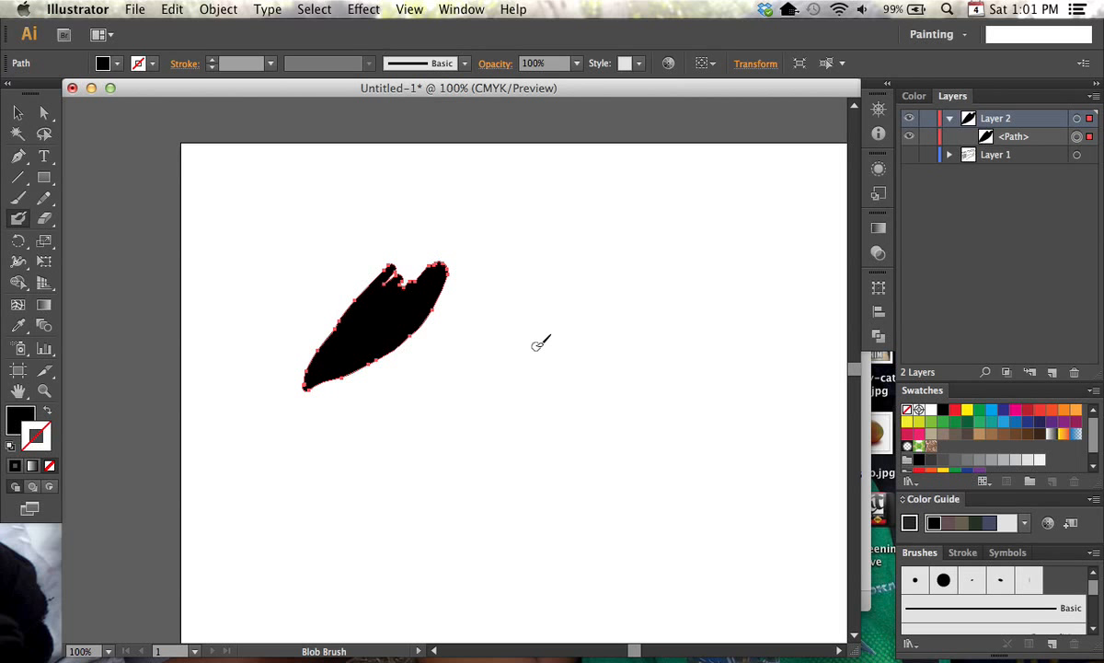
Paint a rising curved stem right of the blob and add seven thin spikes along its upper side
mouse_move(423, 427)
left_mouse_down()
mouse_move(440, 390)
mouse_move(587, 265)
left_mouse_up()
mouse_move(433, 394)
left_mouse_down()
mouse_move(471, 292)
mouse_move(483, 321)
mouse_move(493, 279)
left_mouse_up()
mouse_move(504, 320)
left_mouse_down()
mouse_move(514, 269)
mouse_move(532, 253)
left_mouse_up()
mouse_move(545, 299)
left_mouse_down()
mouse_move(550, 254)
mouse_move(581, 234)
left_mouse_up()
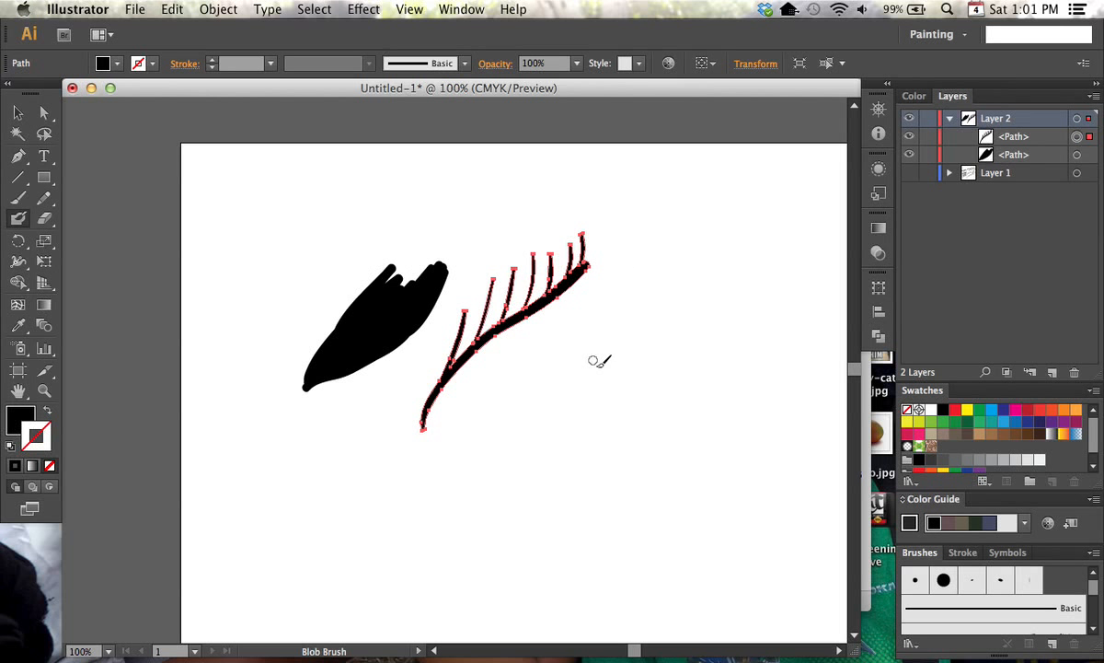
Paint a thick wavy stroke below the spiked stem, with thin lines fanning from its upper end and a stroke crossing their tips
mouse_move(473, 426)
left_mouse_down()
mouse_move(534, 392)
mouse_move(598, 328)
left_mouse_up()
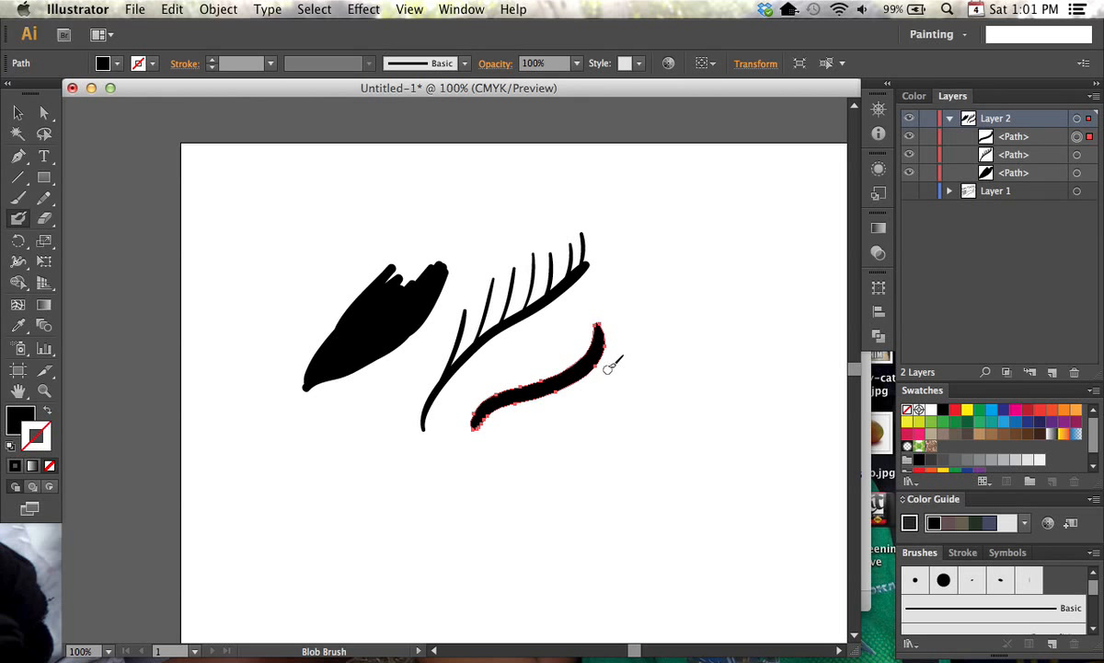
left_click_drag(600, 326, 628, 294)
mouse_move(605, 333)
left_mouse_down()
mouse_move(632, 305)
mouse_move(635, 321)
left_mouse_up()
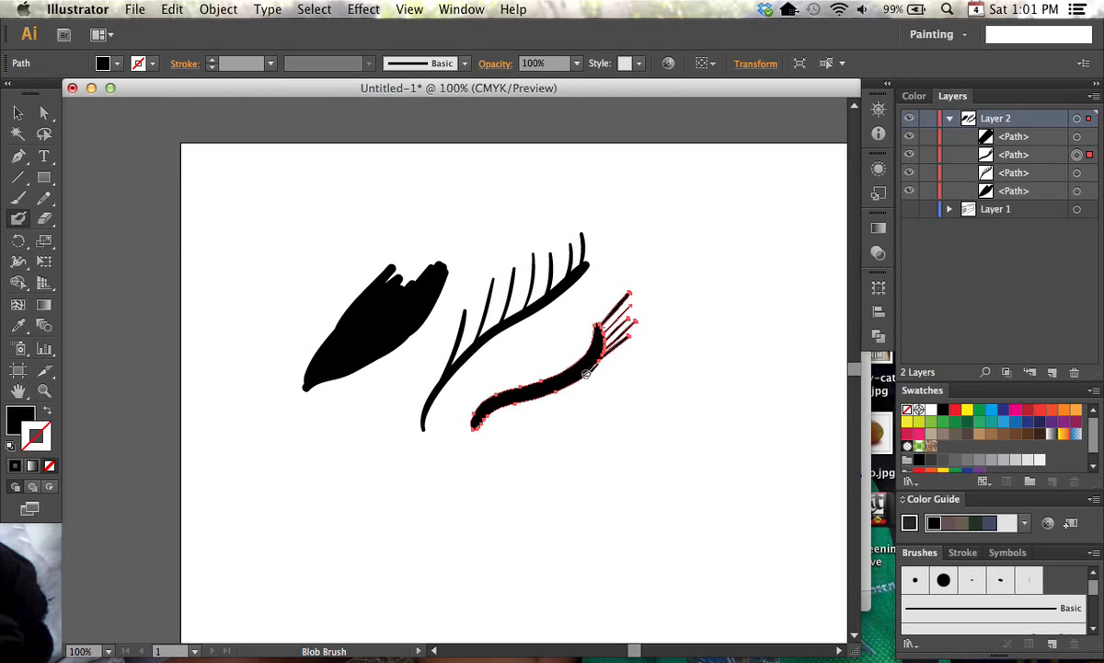
left_click_drag(589, 362, 639, 331)
key("bracketright")
key("bracketright")
key("bracketright")
key("bracketright")
key("bracketright")
left_click_drag(601, 366, 592, 357)
left_click_drag(633, 292, 637, 350)
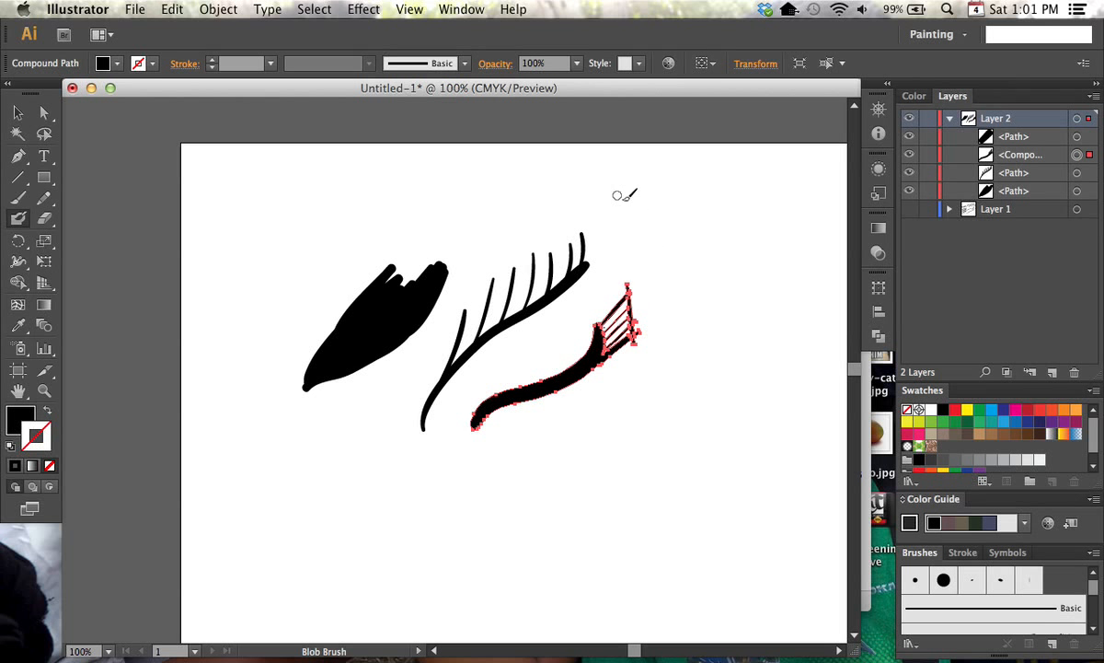
Deselect everything and paint one thick stroke from the blob across the spiked stem and the wavy stroke to merge them
left_click(654, 229, "super")
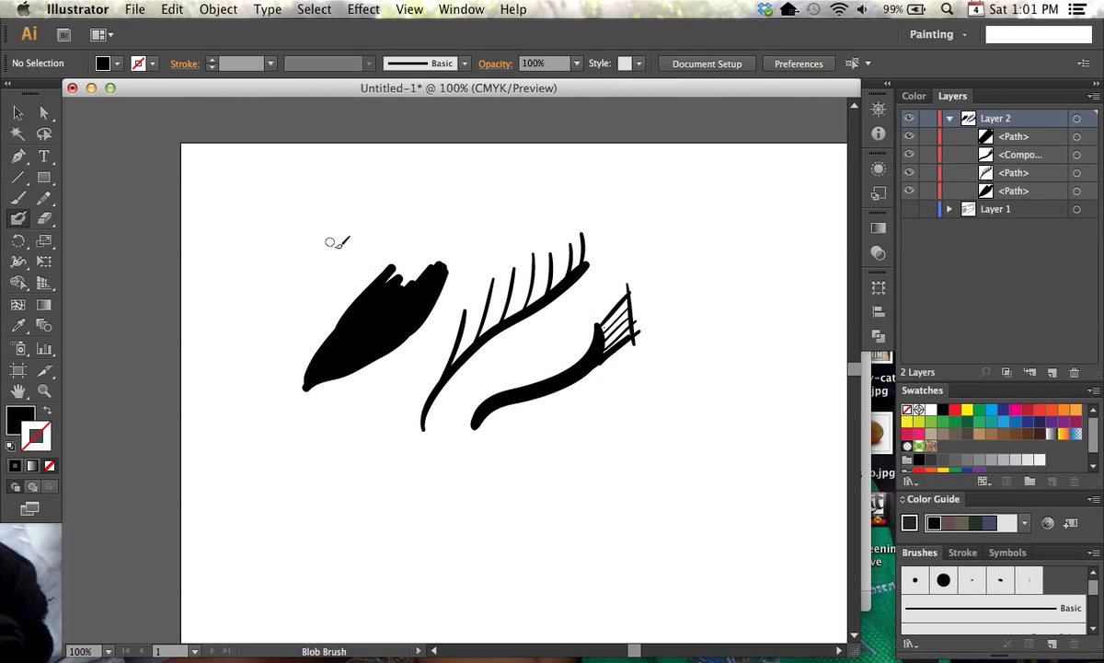
left_click(370, 311)
mouse_move(370, 311)
left_mouse_down()
mouse_move(467, 320)
mouse_move(587, 391)
left_mouse_up()
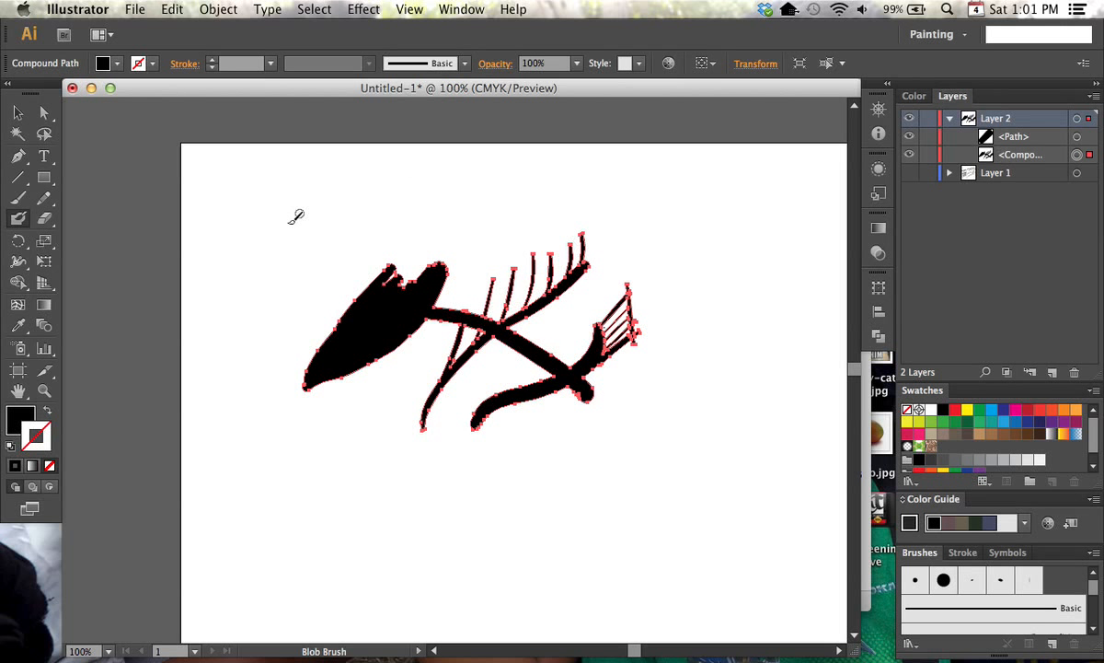
Paint six separate thin curved strokes fanning out above the blob
left_click_drag(311, 318, 297, 232)
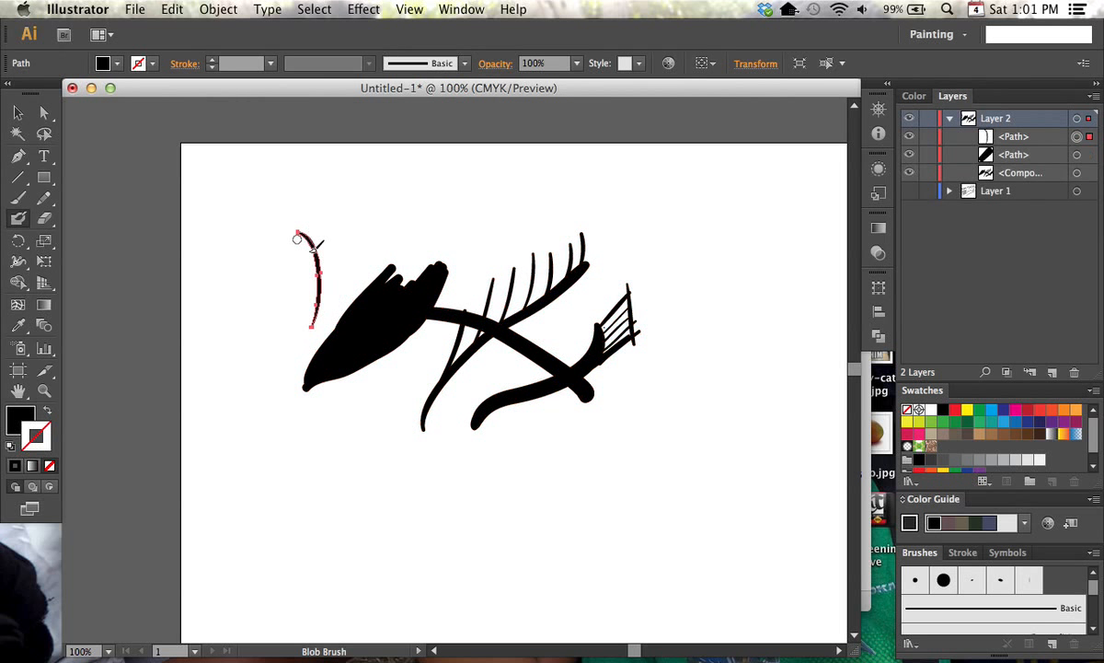
left_click_drag(332, 299, 342, 191)
left_click_drag(339, 281, 364, 181)
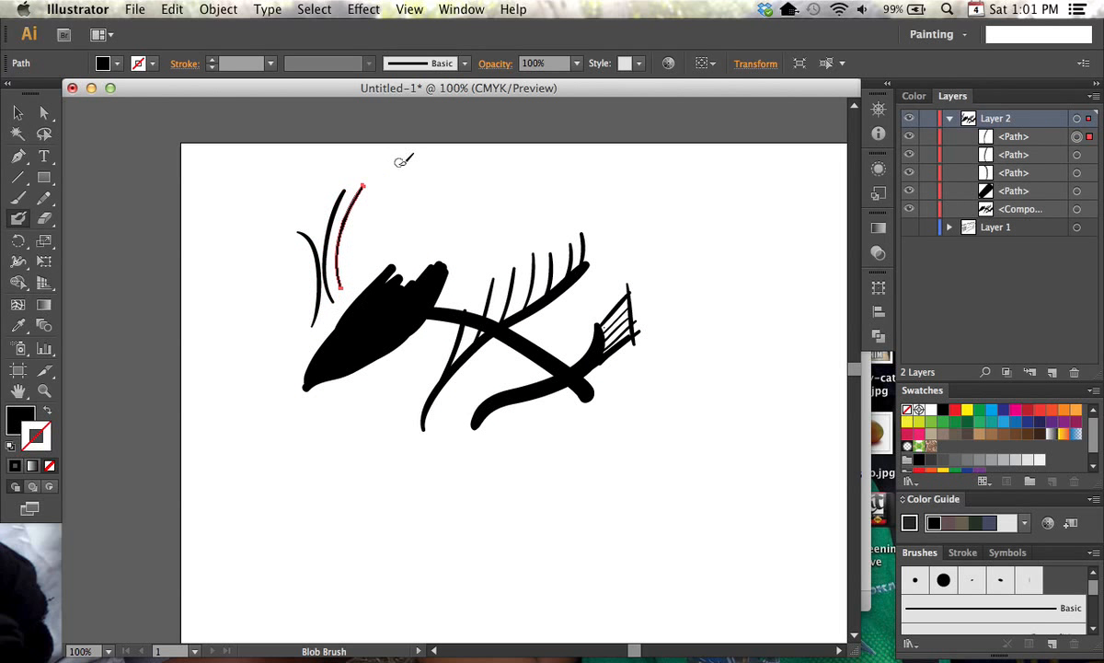
left_click_drag(351, 276, 405, 167)
left_click_drag(362, 273, 433, 175)
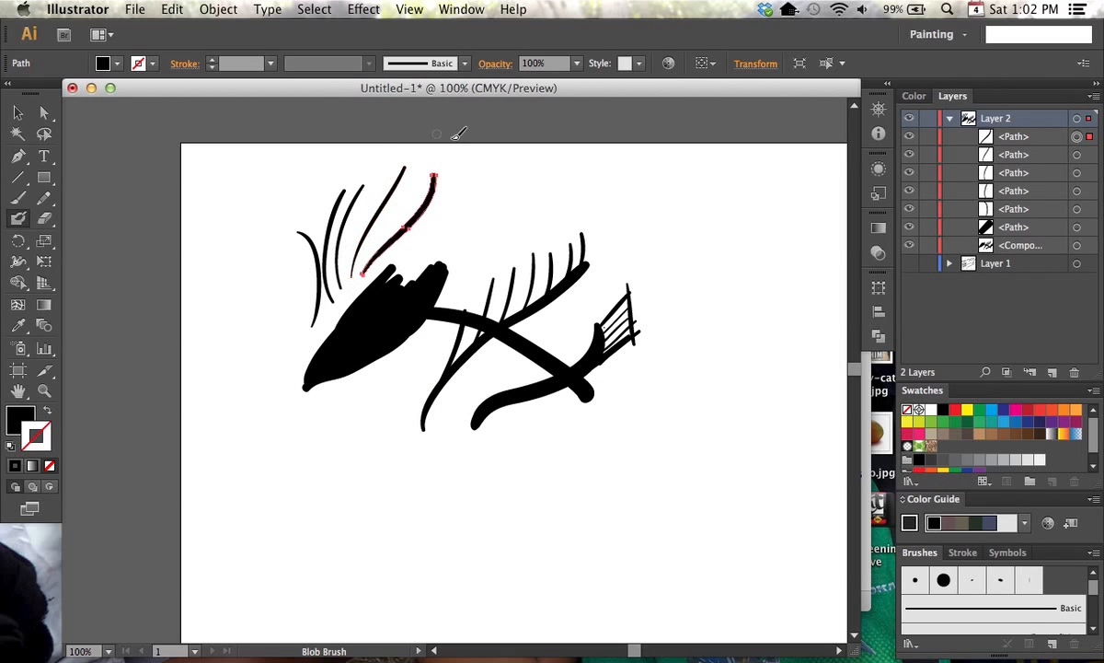
left_click_drag(405, 250, 498, 169)
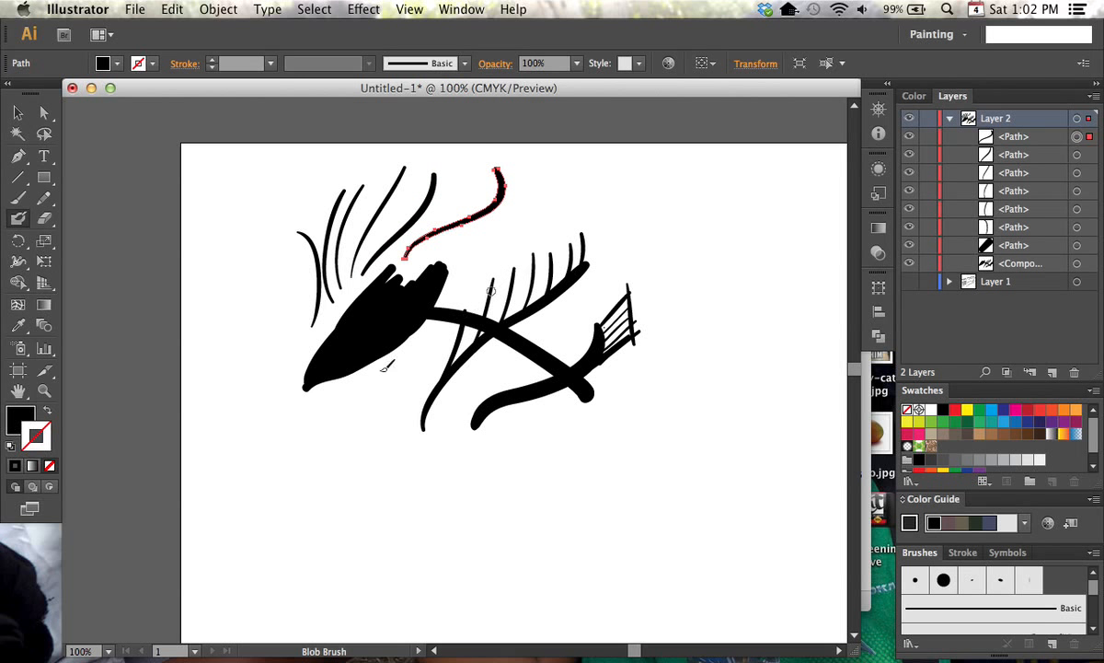
Set the Blob Brush fidelity to 2.5 px
double_click(20, 219)
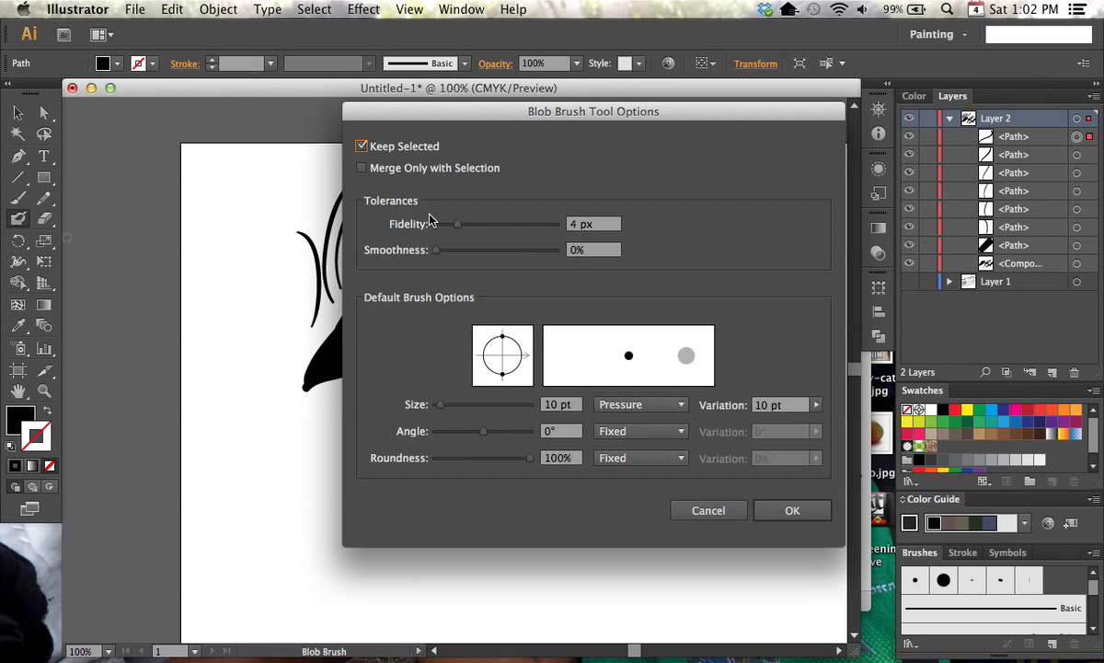
left_click_drag(463, 227, 451, 228)
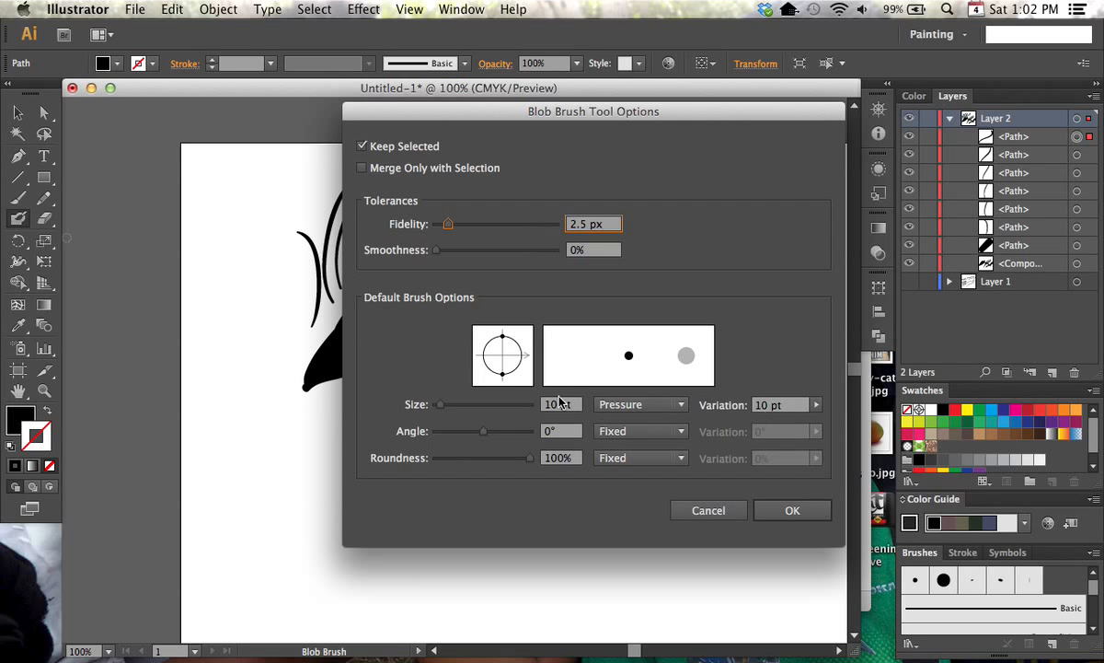
left_click(792, 510)
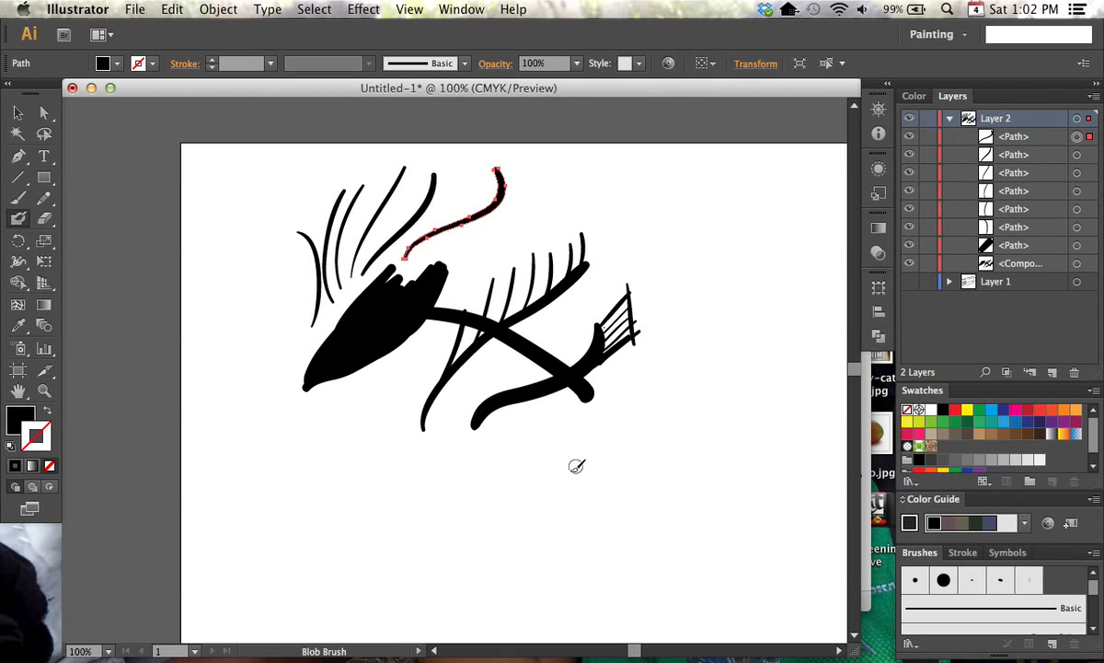
Enlarge the Blob Brush and paint a thick curved stroke in the lower right area with seven thin lines branching off its right side
key("bracketright")
key("bracketright")
key("bracketright")
key("bracketright")
mouse_move(600, 509)
left_mouse_down()
mouse_move(635, 411)
mouse_move(684, 360)
left_mouse_up()
mouse_move(637, 421)
left_mouse_down()
mouse_move(691, 375)
mouse_move(693, 395)
left_mouse_up()
left_click_drag(634, 449, 690, 410)
left_click_drag(624, 471, 697, 417)
left_click_drag(629, 483, 693, 433)
left_click_drag(617, 503, 690, 451)
left_click_drag(591, 528, 717, 458)
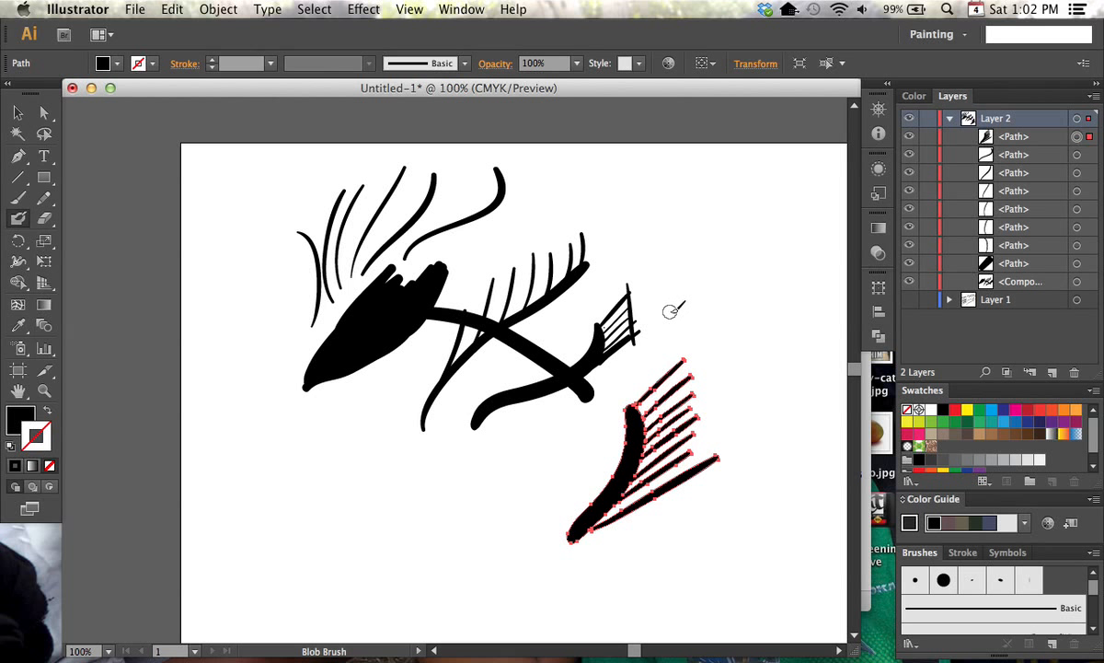
Deselect the artwork and erase a vertical gap through the seven lines of the lower-right shape
left_click(45, 219)
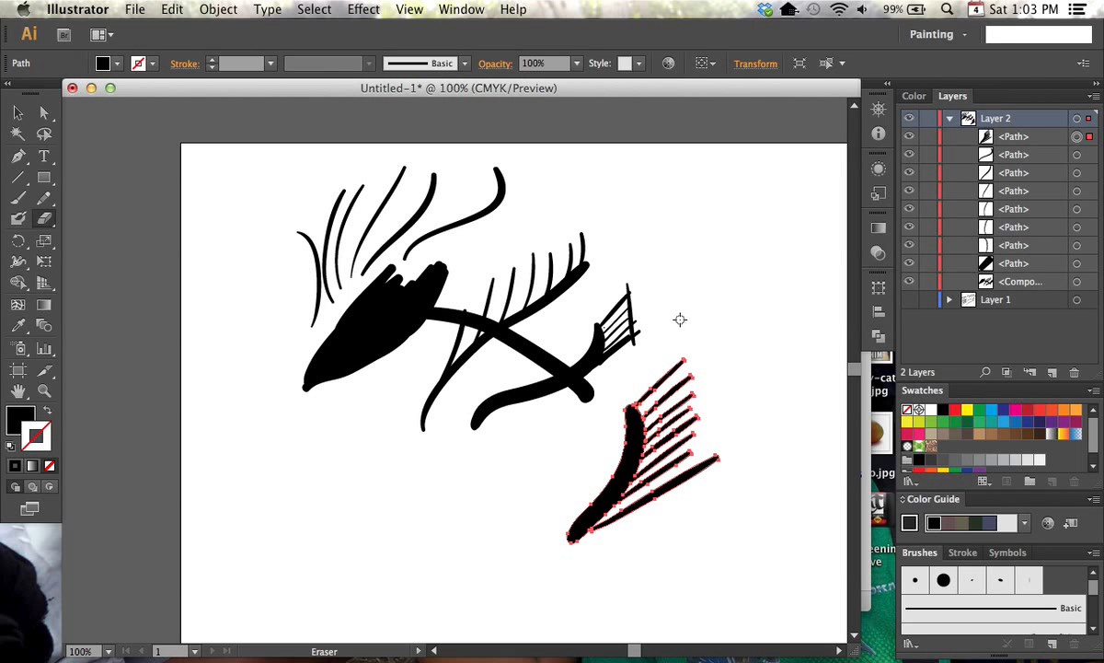
key("ctrl+shift+a")
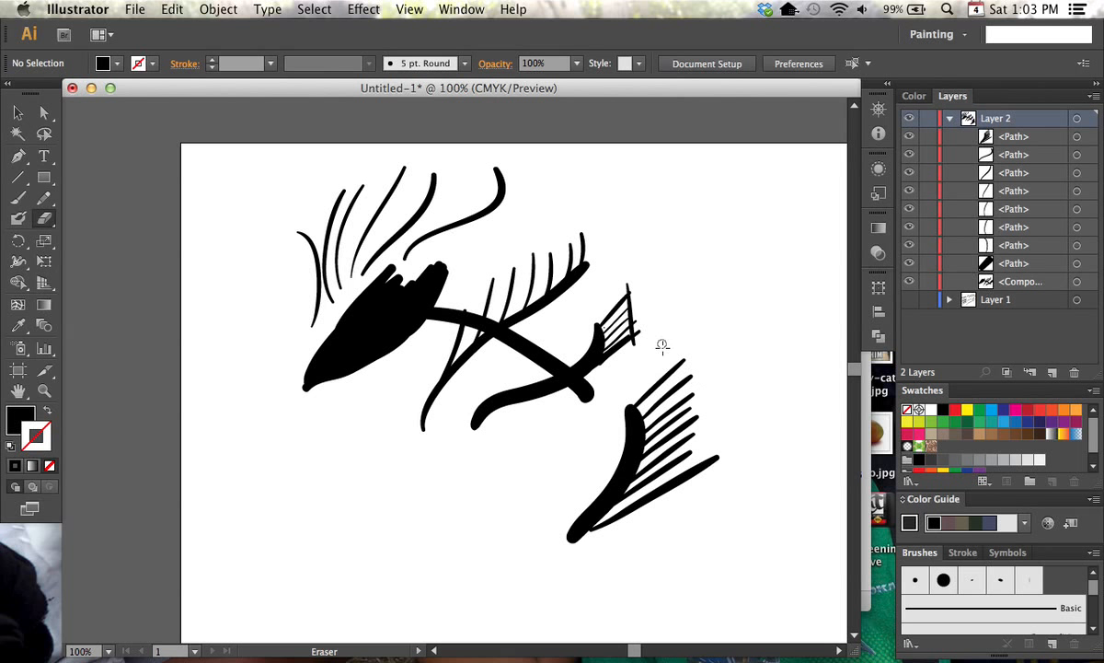
mouse_move(673, 361)
left_mouse_down()
mouse_move(661, 395)
mouse_move(682, 543)
left_mouse_up()
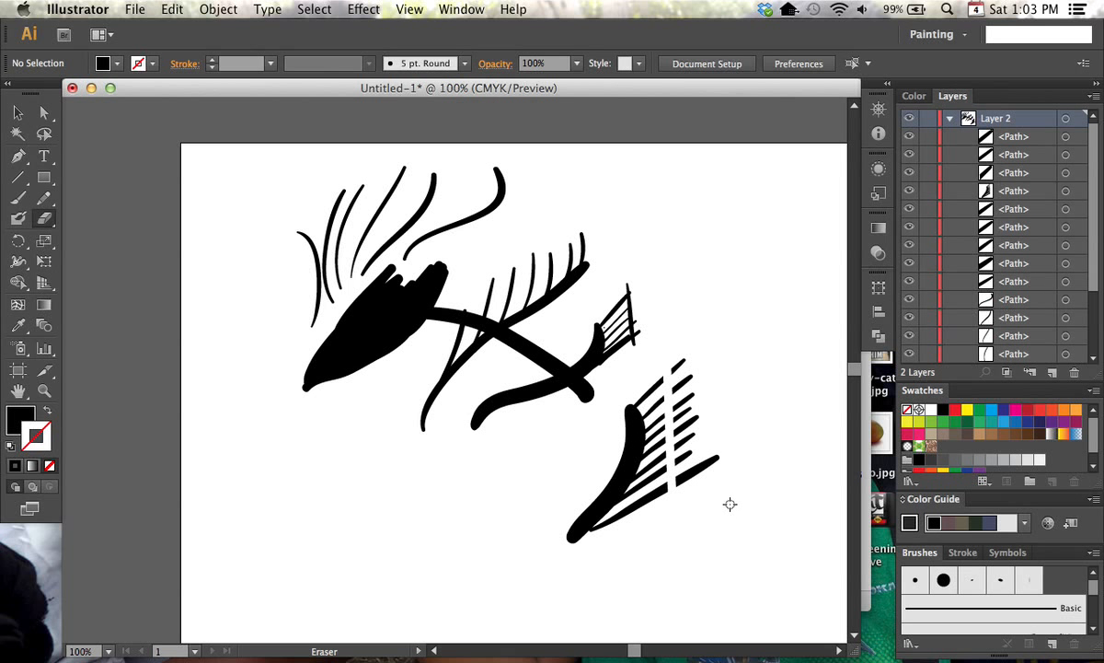
Select the lowest detached piece right of the erased gap and remove only that piece with the Eraser
key("v")
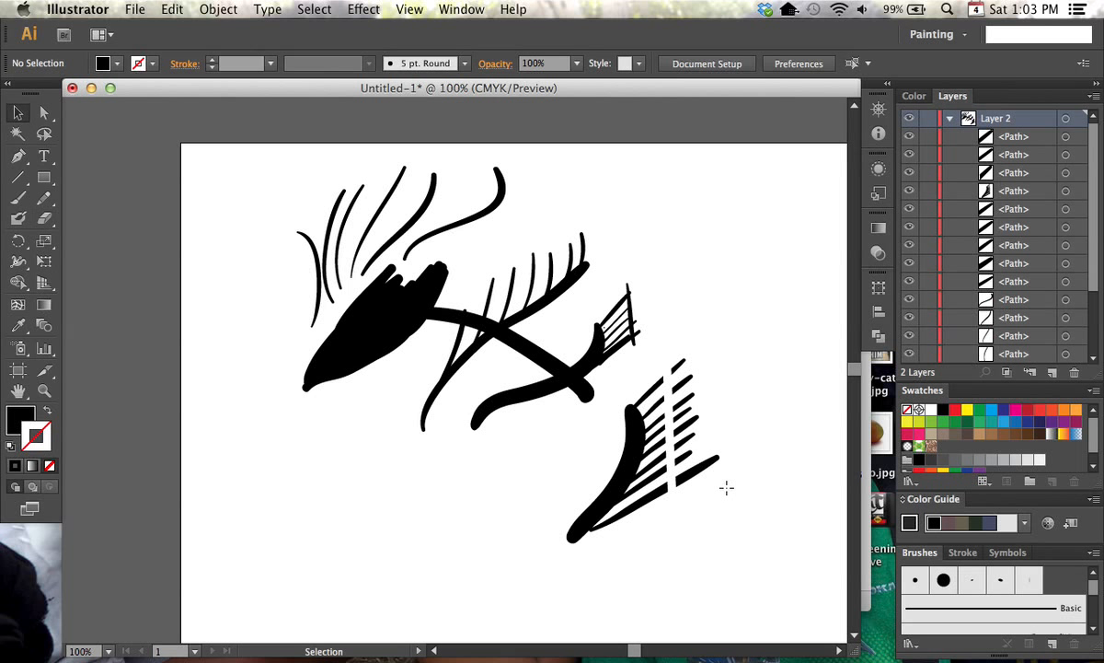
left_click(656, 498)
left_click(704, 469)
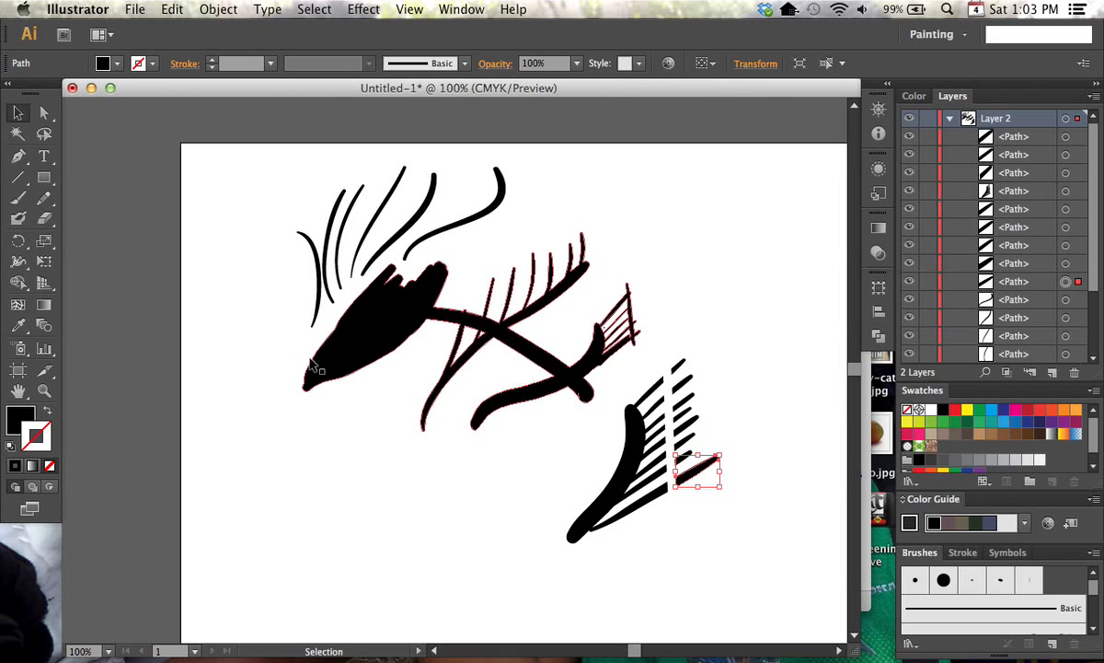
left_click(44, 218)
mouse_move(677, 367)
left_mouse_down()
mouse_move(702, 466)
mouse_move(715, 443)
mouse_move(703, 489)
mouse_move(712, 461)
mouse_move(712, 493)
mouse_move(702, 451)
mouse_move(680, 483)
mouse_move(702, 479)
left_mouse_up()
Select the second curve from the right above the blob, erase across it to break it into dashes and deselect it
key("v")
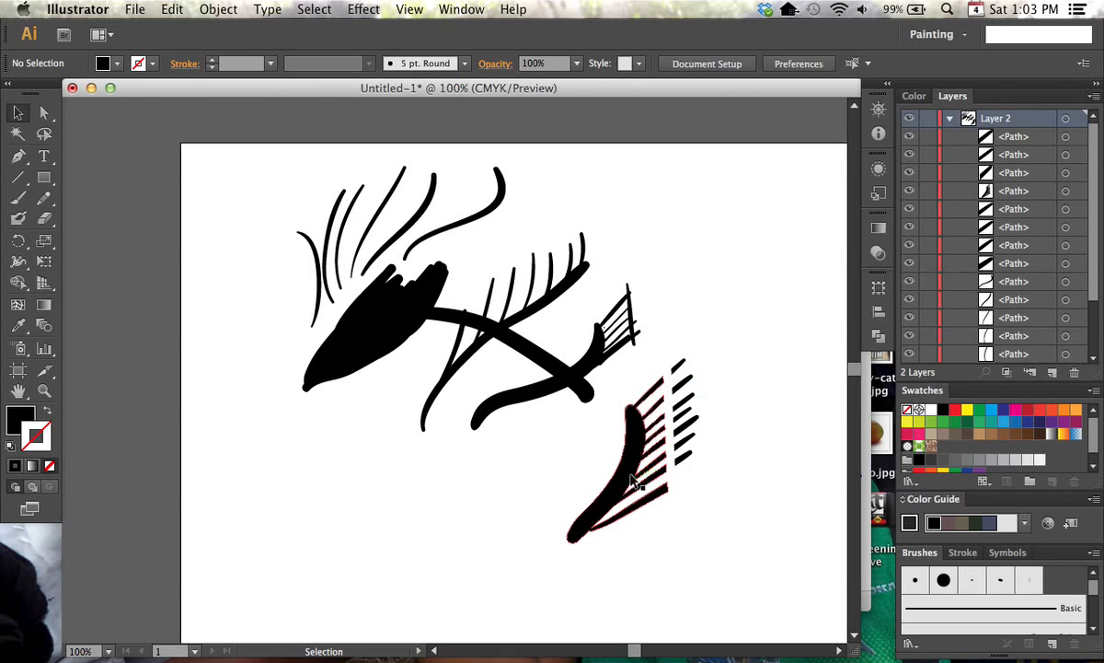
left_click(420, 213)
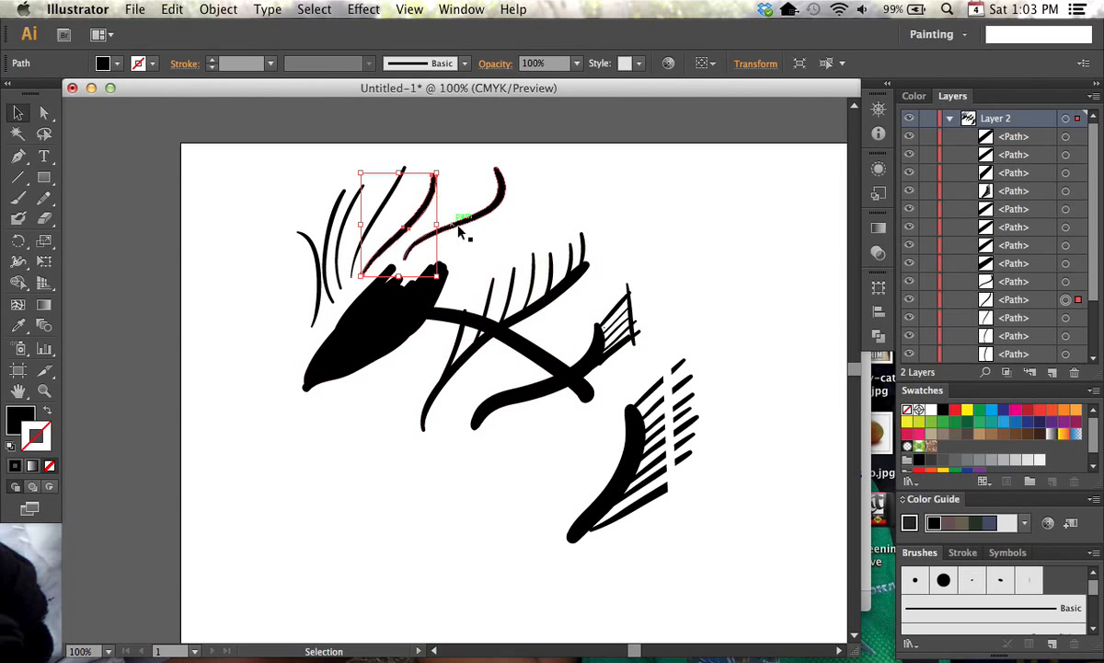
key("e")
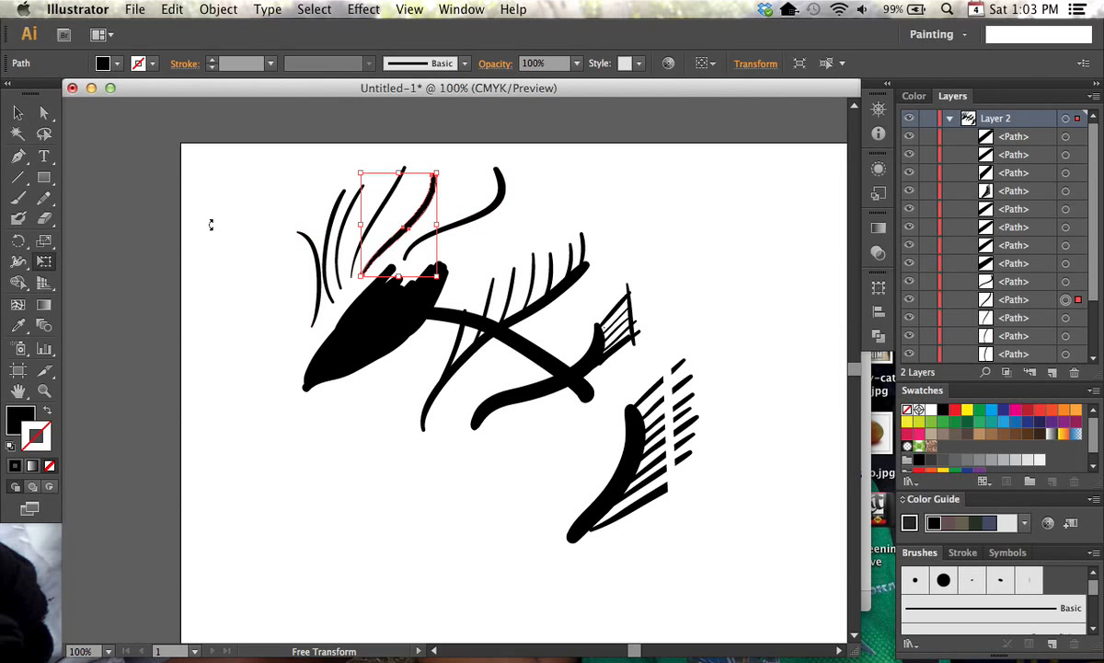
left_click(43, 218)
mouse_move(506, 192)
left_mouse_down()
mouse_move(496, 218)
mouse_move(498, 190)
mouse_move(468, 224)
mouse_move(448, 219)
mouse_move(394, 355)
mouse_move(386, 299)
mouse_move(354, 318)
mouse_move(355, 346)
mouse_move(413, 331)
mouse_move(455, 290)
mouse_move(424, 272)
mouse_move(395, 223)
mouse_move(410, 208)
mouse_move(443, 210)
mouse_move(428, 165)
mouse_move(379, 220)
mouse_move(382, 265)
left_mouse_up()
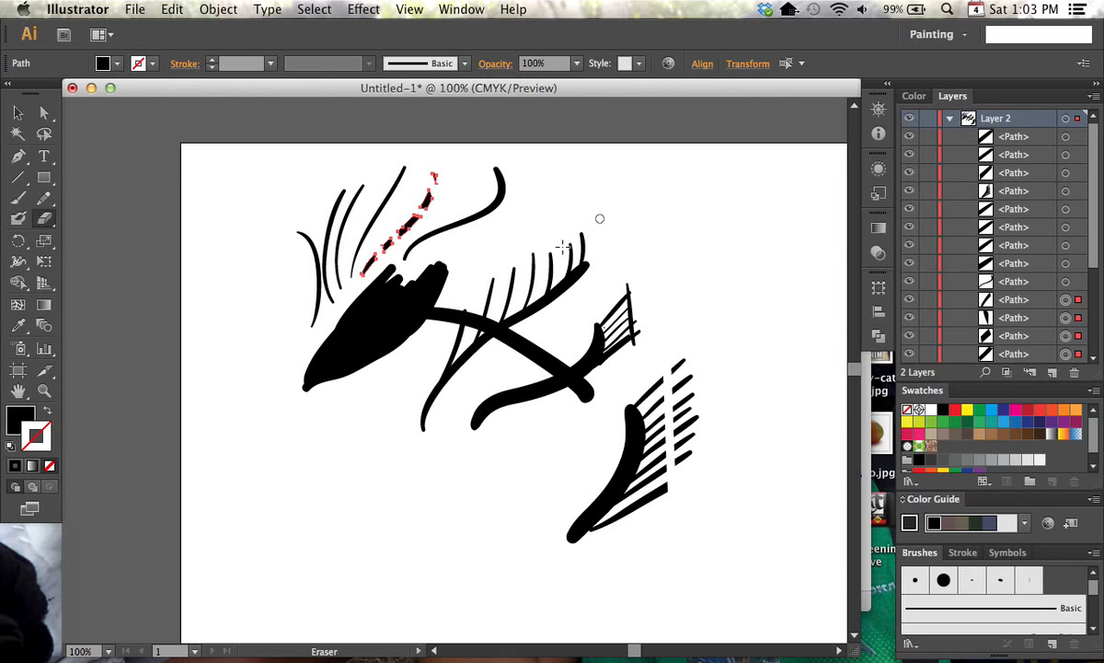
key("super+shift+a")
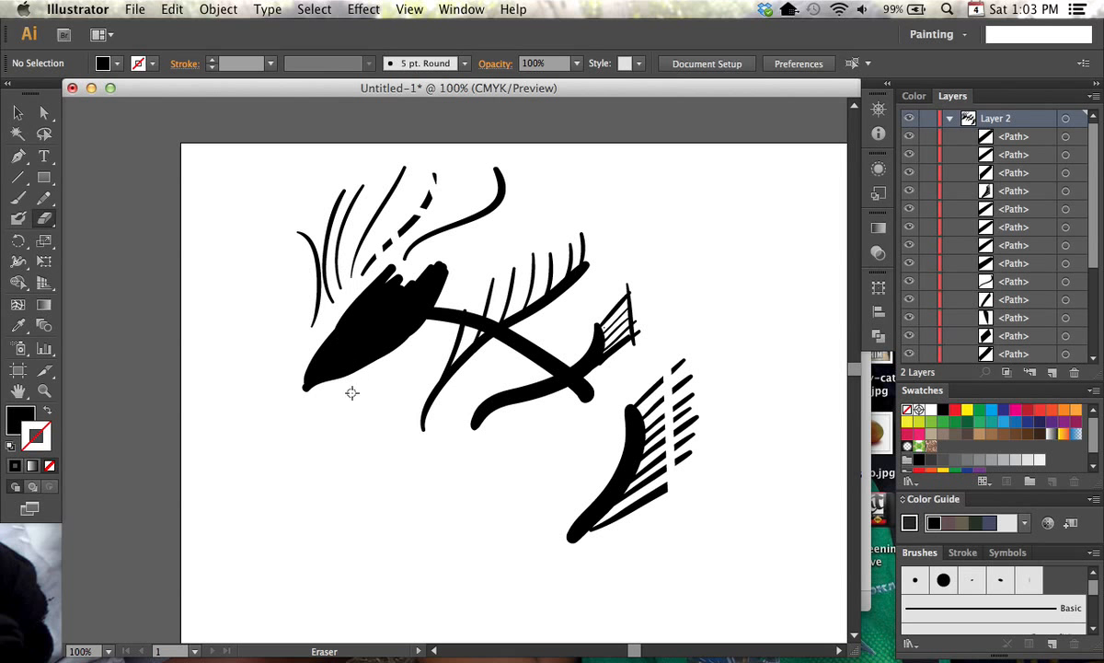
Erase curved gaps across the blob and the shapes beside it, and punch round holes along each of the three blob pieces
mouse_move(349, 388)
left_mouse_down()
mouse_move(419, 259)
mouse_move(387, 394)
mouse_move(500, 255)
mouse_move(517, 252)
mouse_move(482, 382)
mouse_move(540, 267)
mouse_move(564, 246)
mouse_move(551, 437)
mouse_move(616, 295)
mouse_move(627, 552)
mouse_move(678, 382)
left_mouse_up()
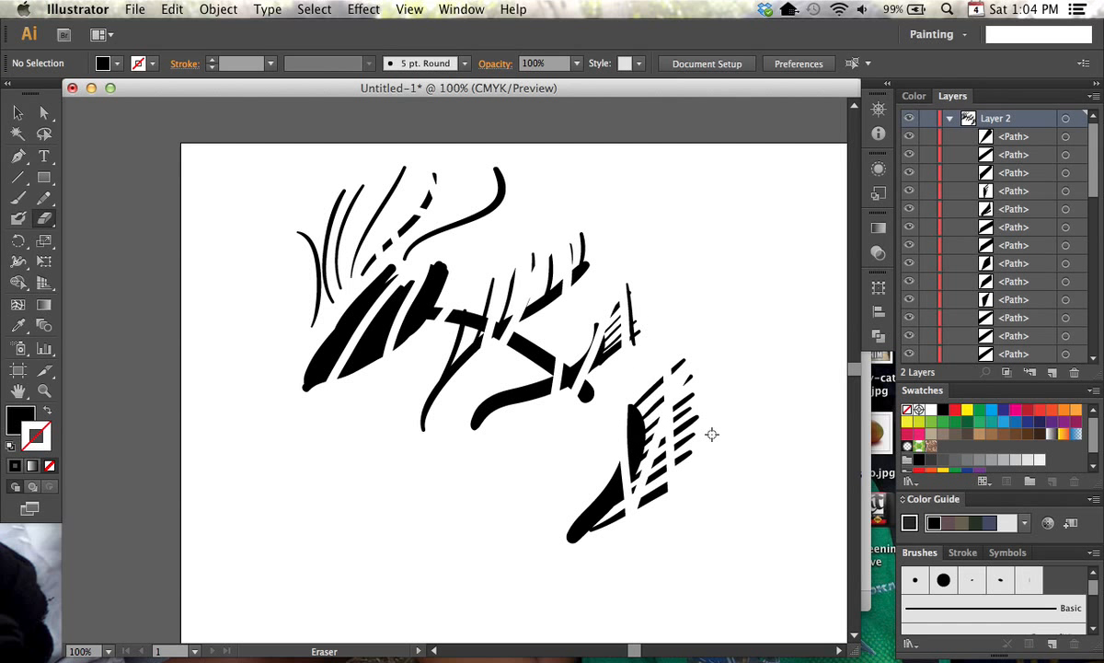
left_click(325, 355)
left_click(338, 340)
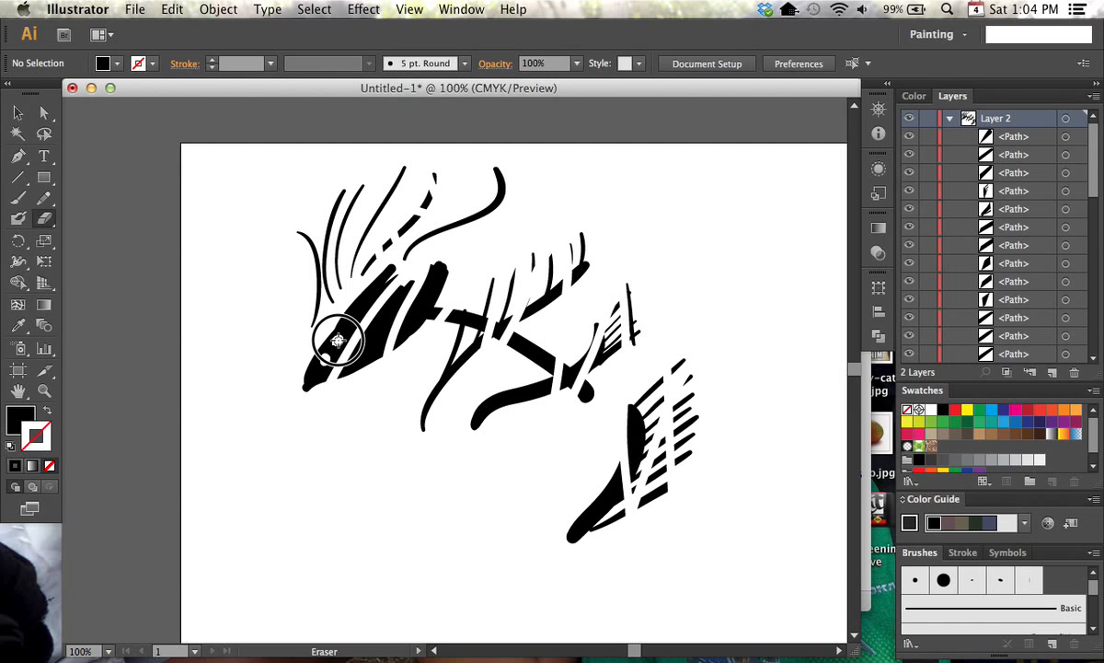
left_click(349, 322)
left_click(361, 307)
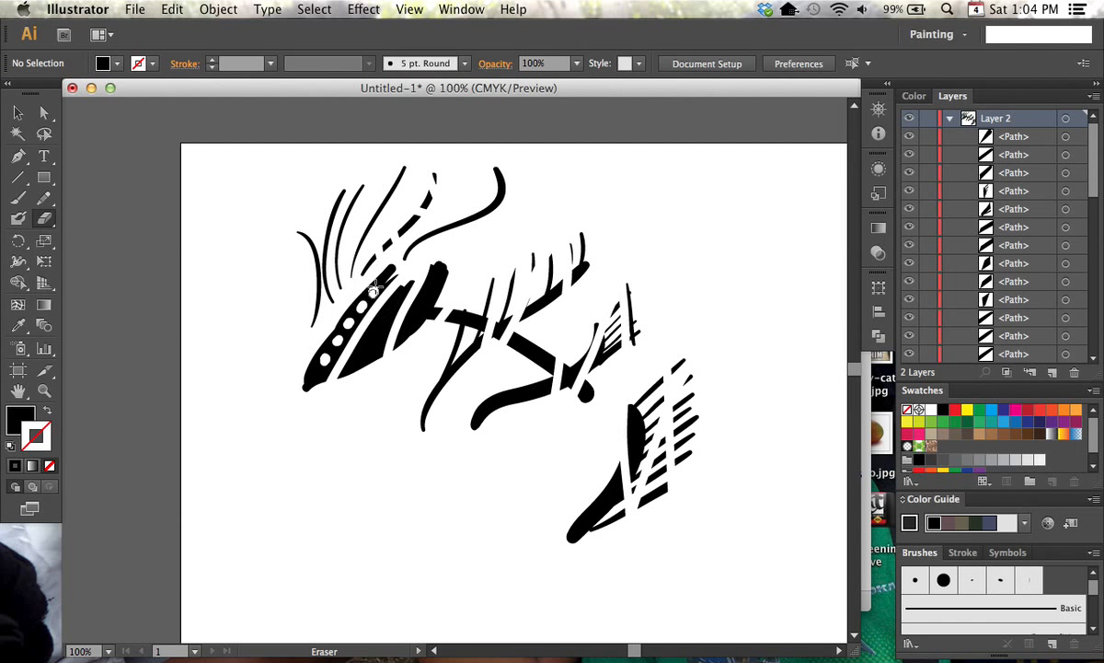
left_click(371, 348)
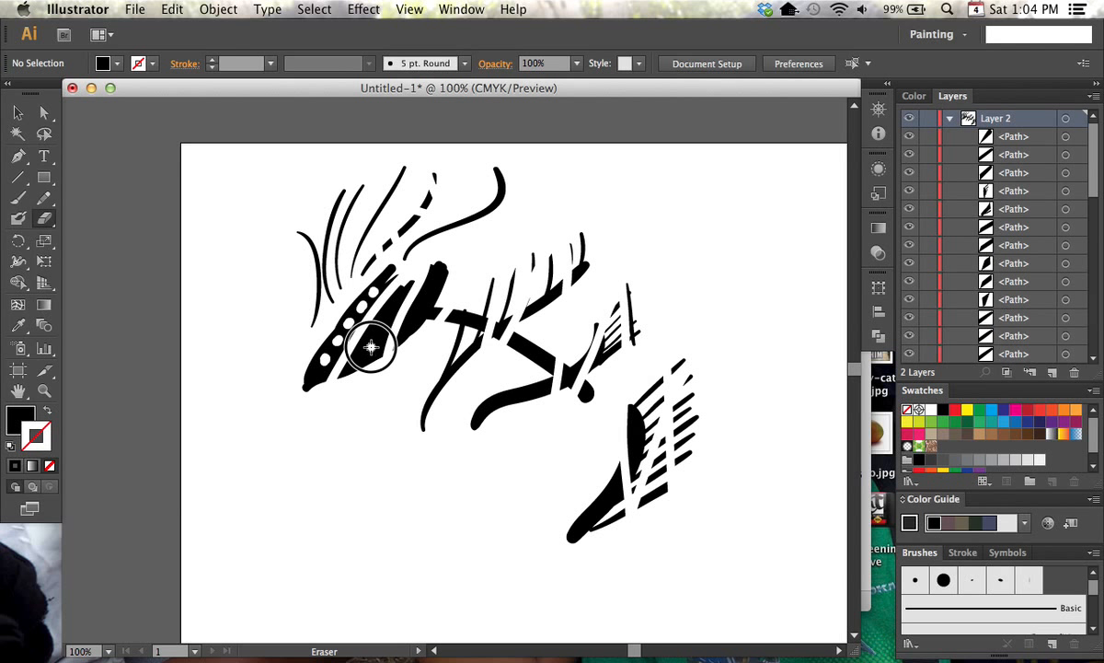
left_click(380, 328)
left_click(390, 311)
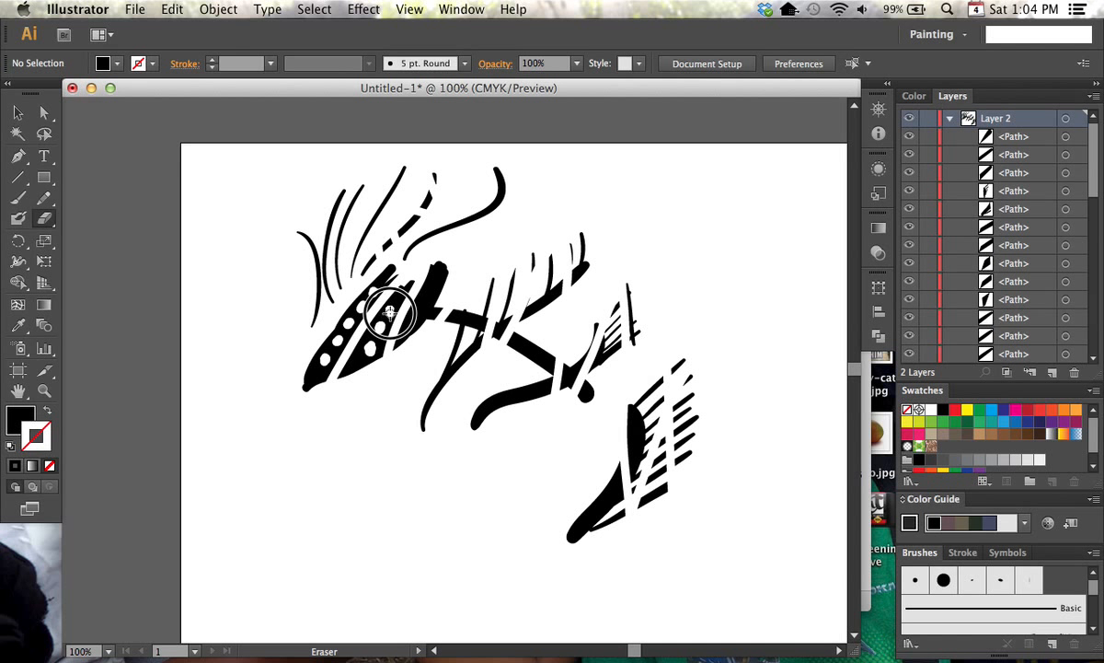
left_click(420, 312)
left_click(430, 295)
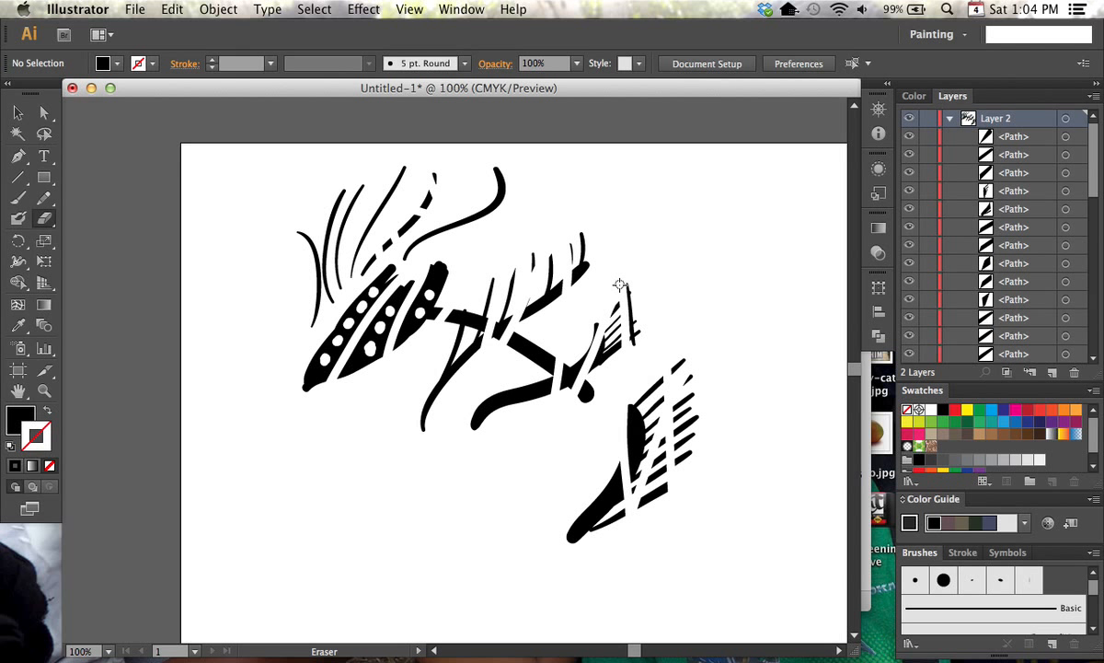
Select the middle blob piece and paint over the three lowest holes of the left piece with the Blob Brush
key("v")
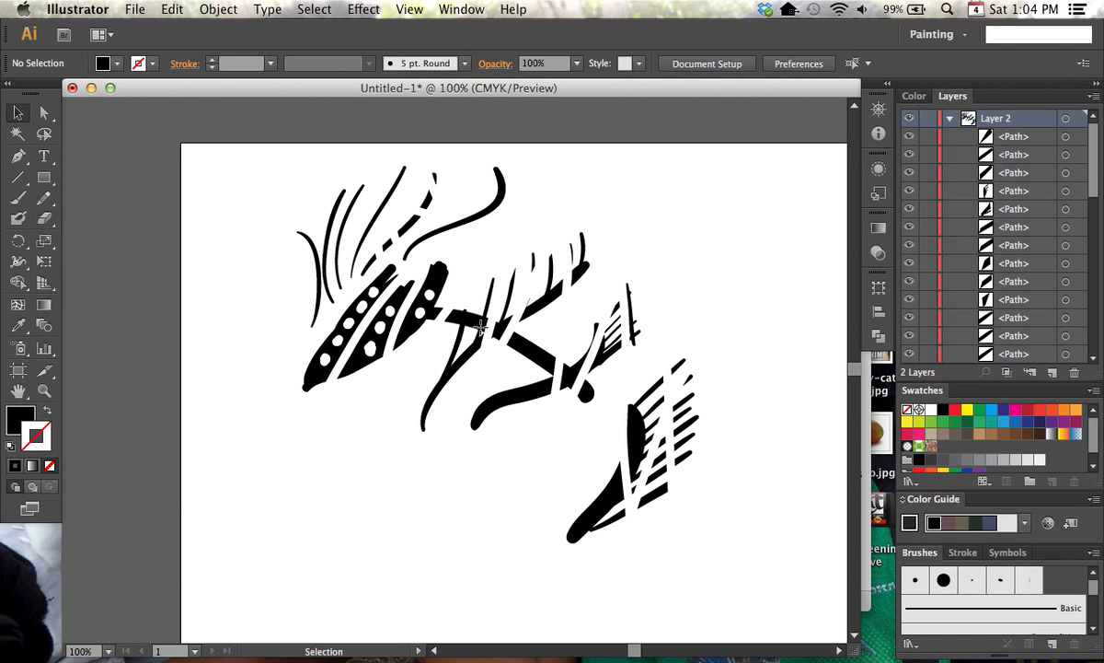
left_click(368, 355)
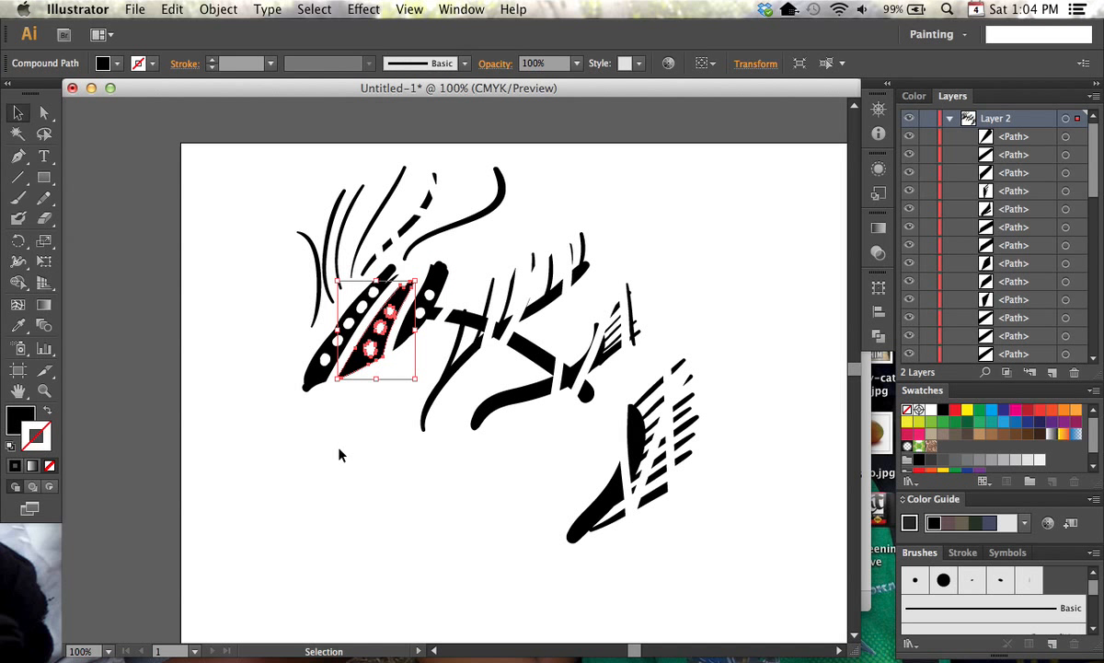
left_click(18, 218)
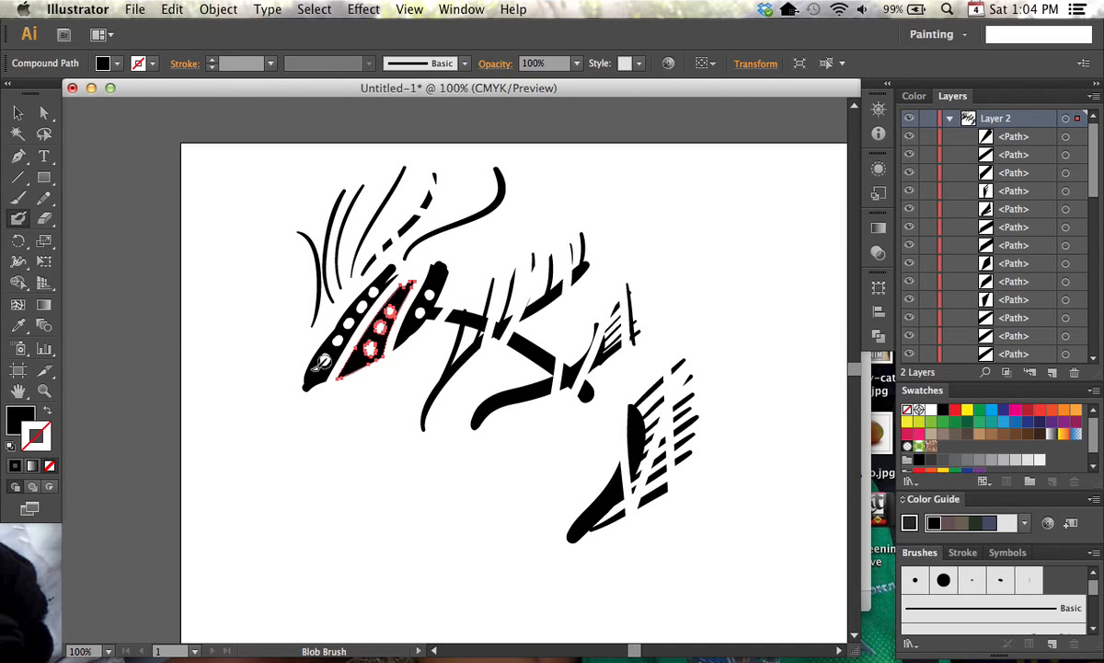
mouse_move(326, 358)
left_mouse_down()
mouse_move(333, 336)
mouse_move(315, 341)
mouse_move(318, 322)
mouse_move(341, 340)
mouse_move(330, 342)
mouse_move(341, 304)
mouse_move(352, 321)
mouse_move(335, 321)
mouse_move(348, 294)
left_mouse_up()
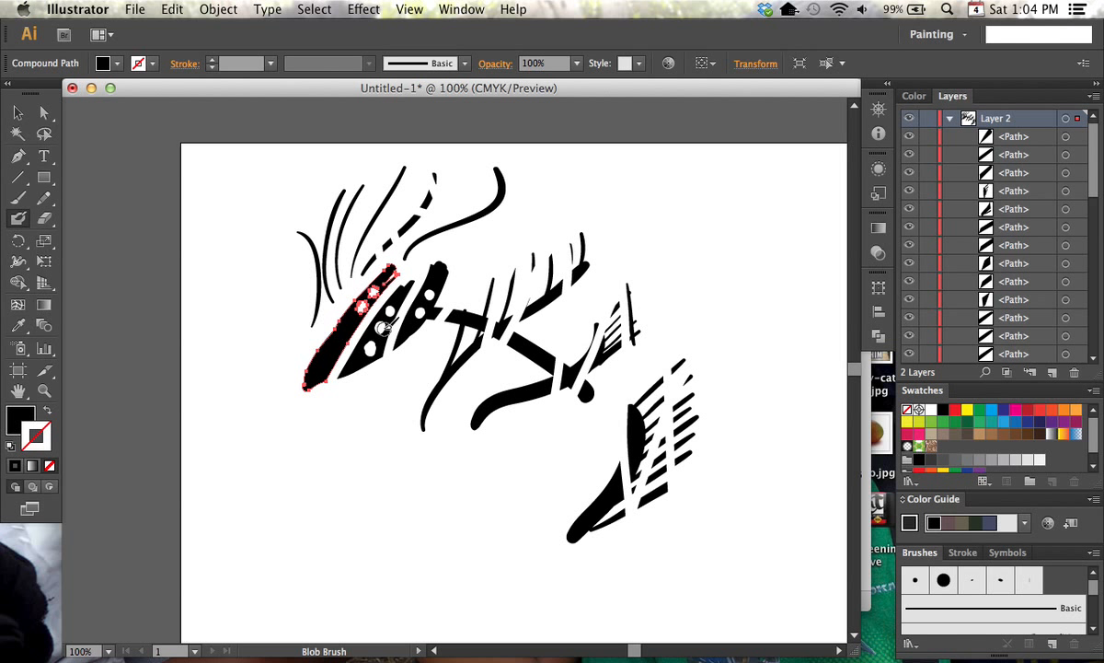
Paint a thick red curved stroke over the black shapes with the Blob Brush and add curved branches along its upper-left side
left_click(957, 411)
mouse_move(479, 471)
left_mouse_down()
mouse_move(577, 310)
mouse_move(631, 290)
left_mouse_up()
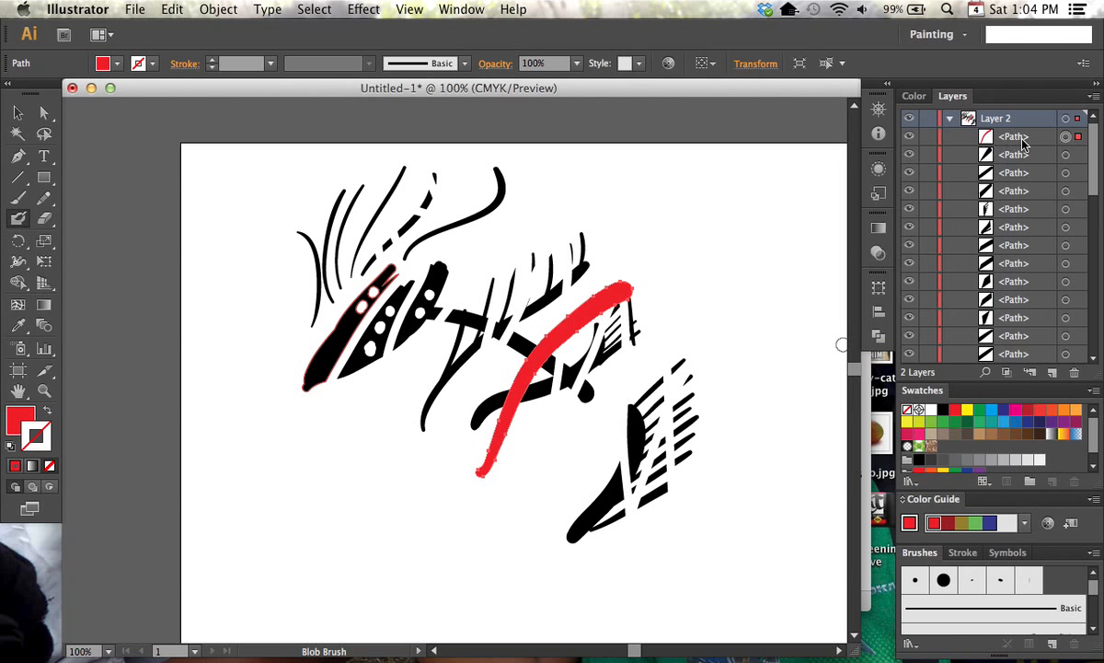
left_click_drag(625, 282, 641, 219)
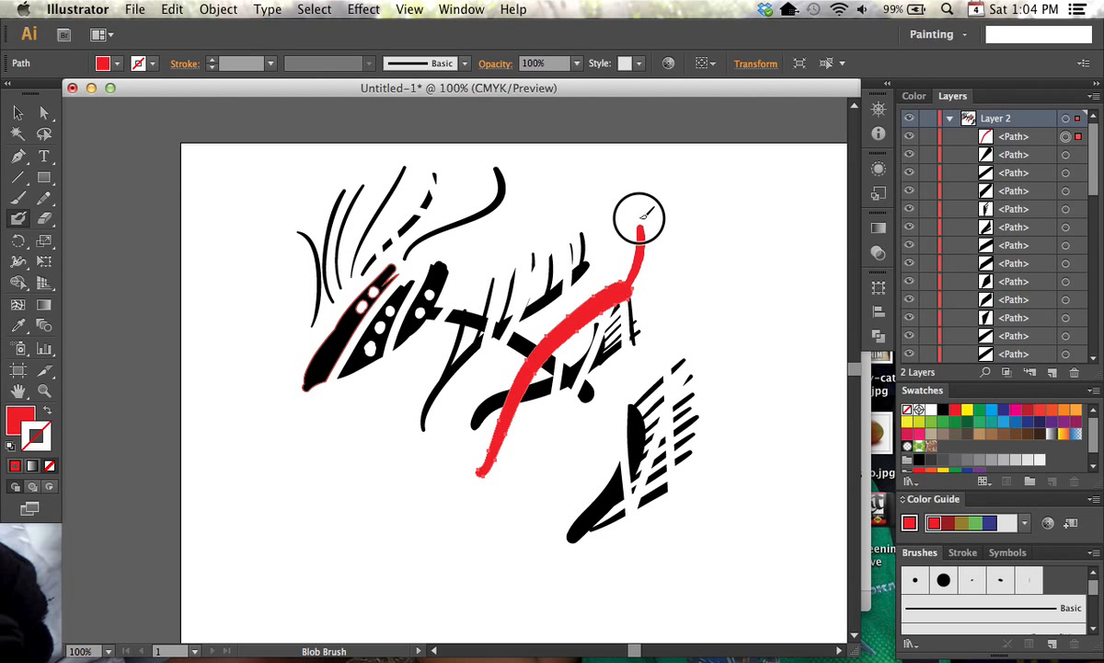
mouse_move(618, 291)
left_mouse_down()
mouse_move(615, 227)
mouse_move(603, 231)
left_mouse_up()
mouse_move(598, 286)
left_mouse_down()
mouse_move(584, 231)
mouse_move(536, 258)
left_mouse_up()
mouse_move(573, 309)
left_mouse_down()
mouse_move(522, 273)
mouse_move(502, 303)
left_mouse_up()
mouse_move(549, 337)
left_mouse_down()
mouse_move(481, 404)
mouse_move(504, 421)
mouse_move(531, 344)
mouse_move(544, 349)
mouse_move(486, 407)
mouse_move(526, 374)
mouse_move(482, 437)
mouse_move(499, 428)
mouse_move(477, 467)
left_mouse_up()
Paint a row of short red branches along the lower-right side of the red stroke and deselect the artwork
mouse_move(607, 290)
left_mouse_down()
mouse_move(649, 340)
mouse_move(621, 313)
mouse_move(631, 343)
left_mouse_up()
left_click_drag(607, 313, 615, 357)
mouse_move(601, 314)
left_mouse_down()
mouse_move(609, 357)
mouse_move(587, 320)
mouse_move(594, 374)
left_mouse_up()
left_click_drag(577, 333, 584, 387)
mouse_move(568, 341)
left_mouse_down()
mouse_move(575, 393)
mouse_move(561, 369)
mouse_move(560, 405)
left_mouse_up()
mouse_move(545, 357)
left_mouse_down()
mouse_move(546, 414)
mouse_move(535, 380)
mouse_move(531, 424)
left_mouse_up()
left_click_drag(521, 386, 517, 443)
left_click_drag(510, 414, 506, 454)
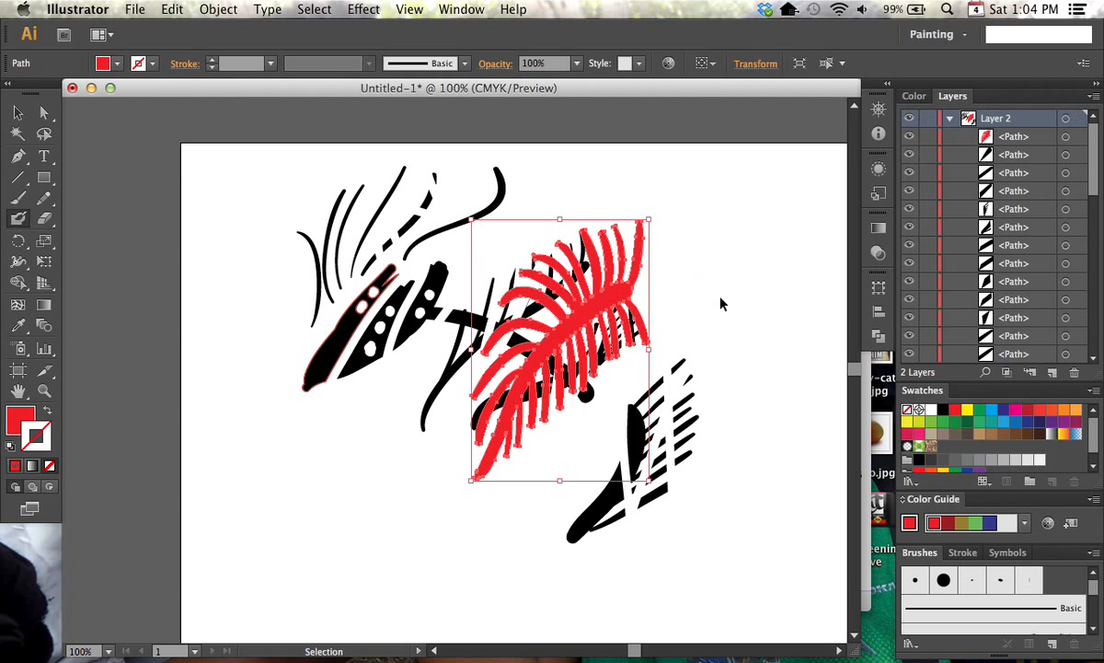
left_click(674, 277, "super")
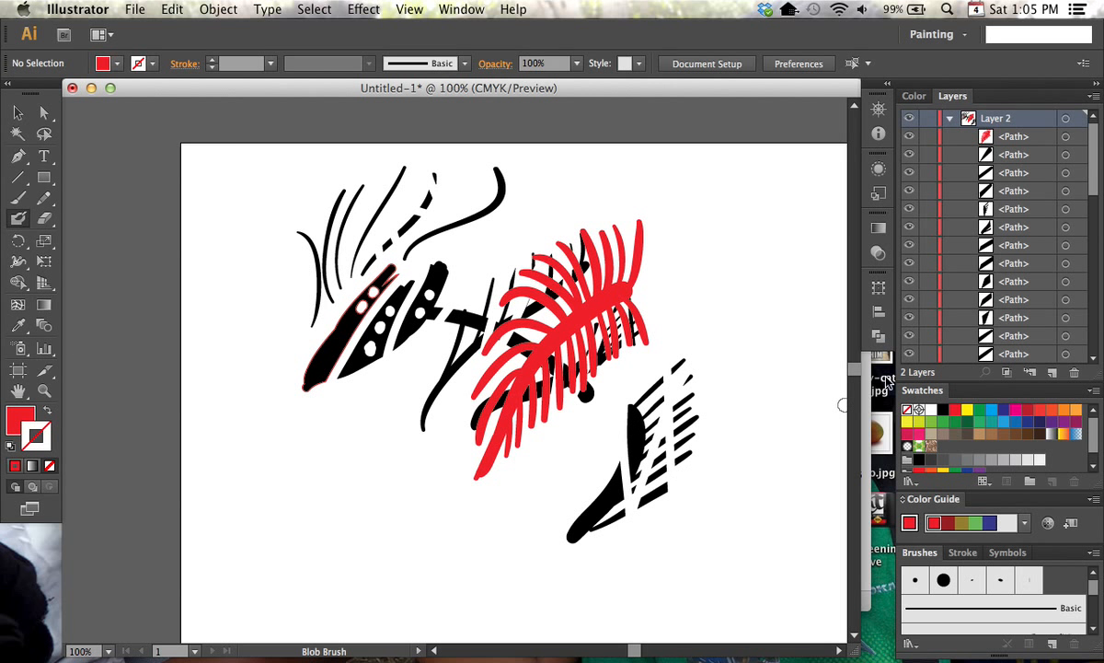
Collapse and hide Layer 2 and add a new layer above it
left_click(949, 118)
left_click(909, 118)
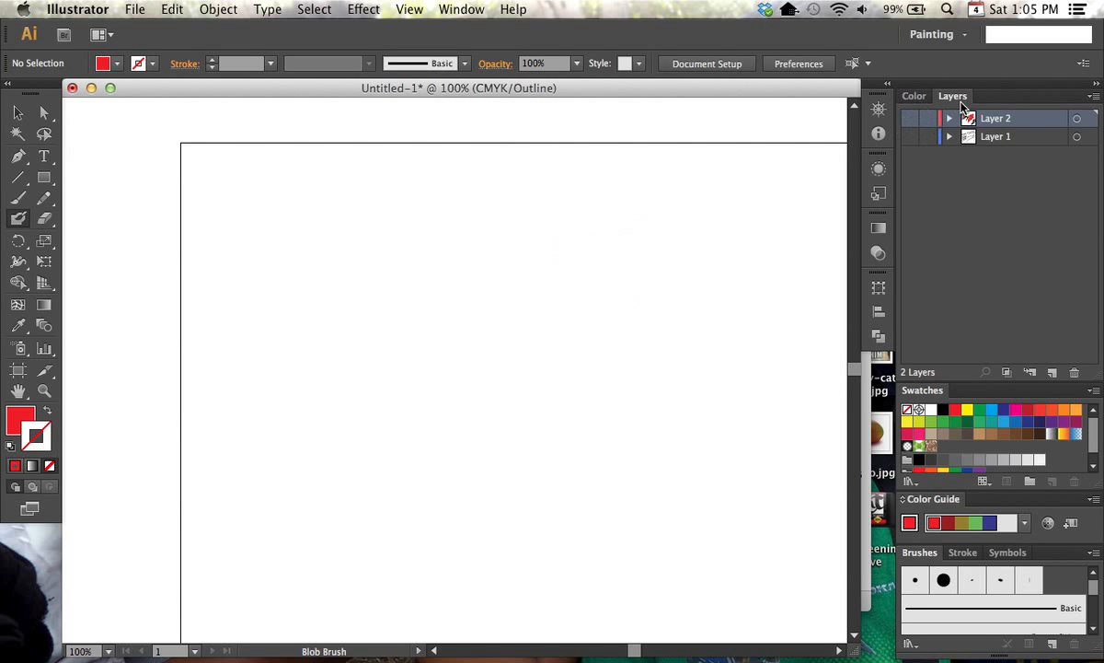
key("super+l")
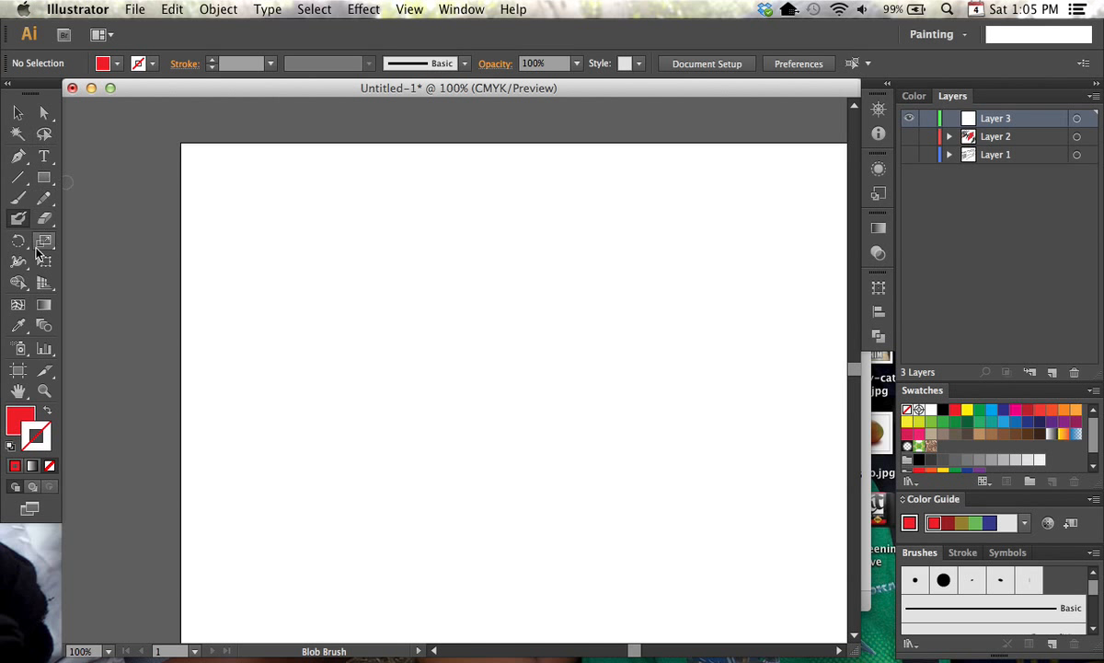
Draw an open zigzag of four straight segments with the Pen tool, swap fill and stroke for a red outline only, and deselect it
left_click(18, 156)
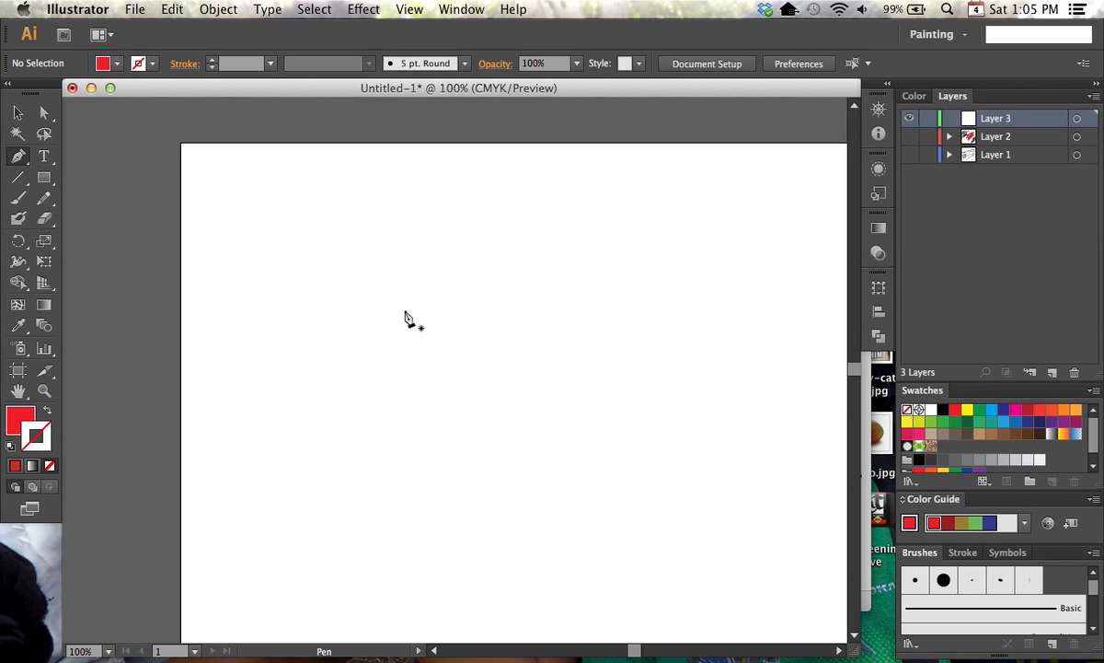
left_click(288, 327)
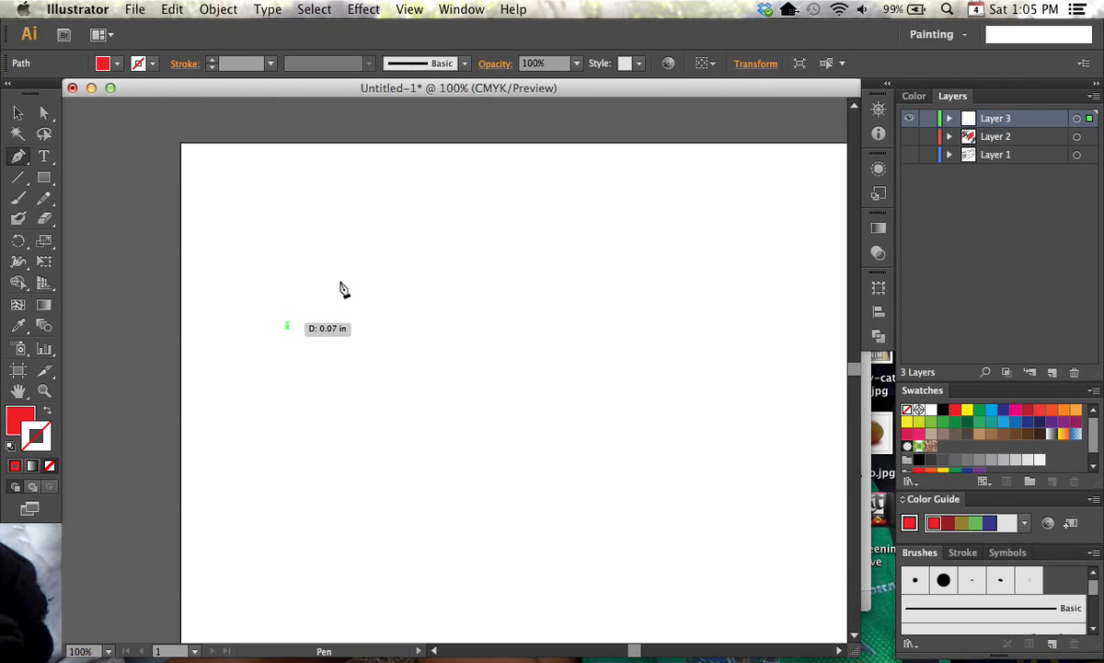
left_click(380, 232)
left_click(425, 331)
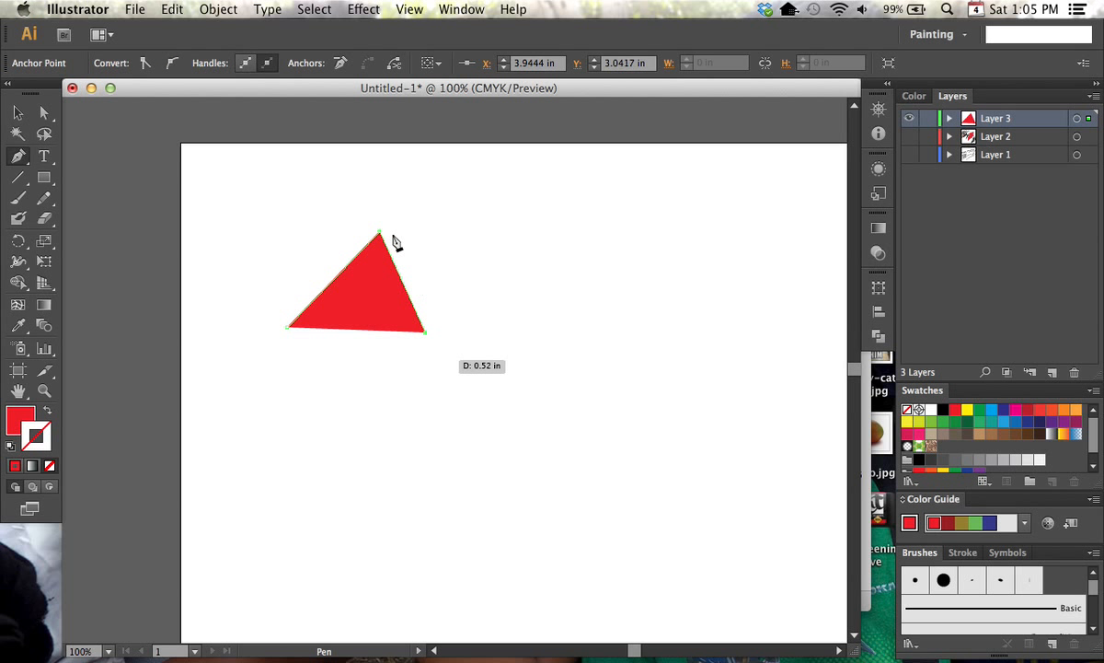
left_click(47, 412)
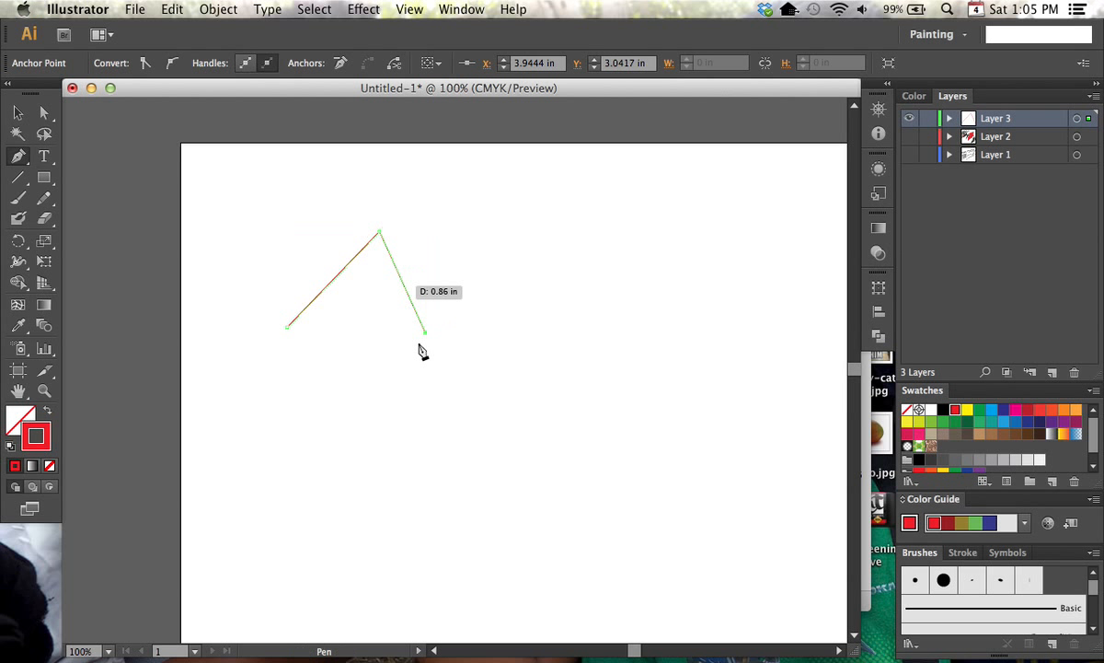
left_click(494, 222)
left_click(494, 332)
key("ctrl+z")
left_click(563, 331)
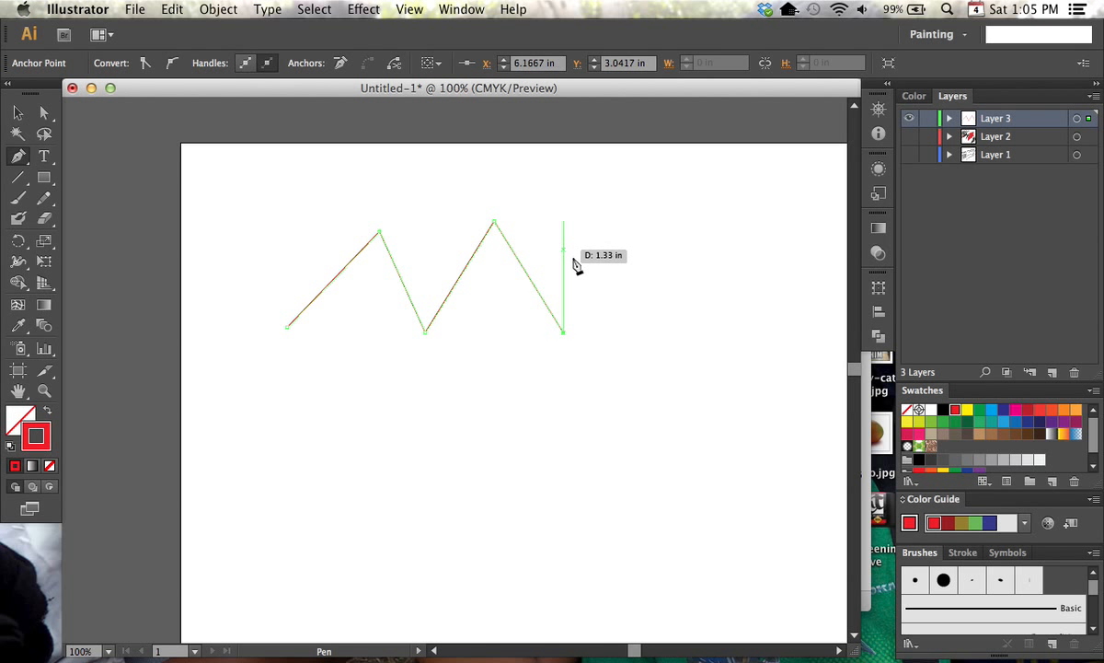
left_click(613, 276, "super")
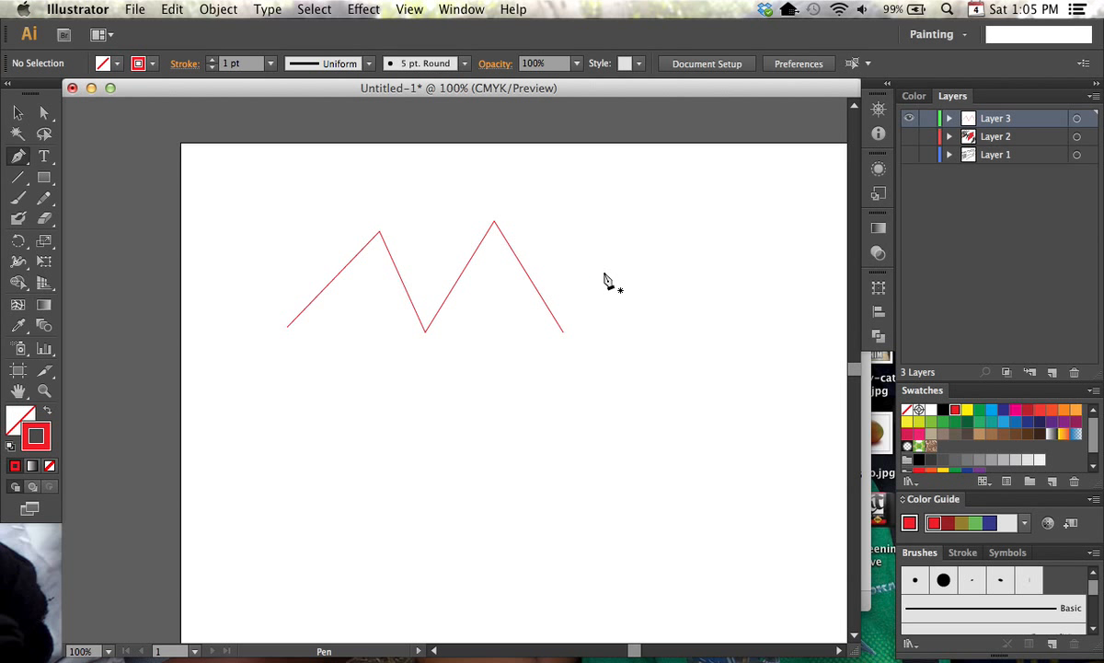
Draw a three-point Pen path below the zigzag and move its middle anchor to about X 4.64 in, Y 4.38 in
key("a")
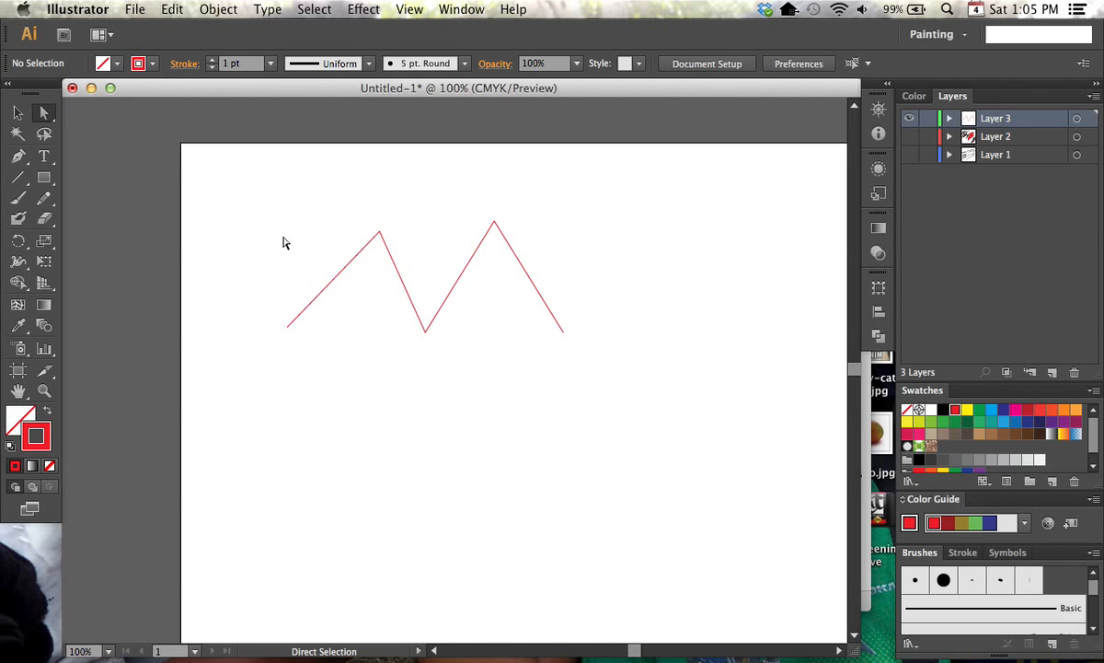
key("p")
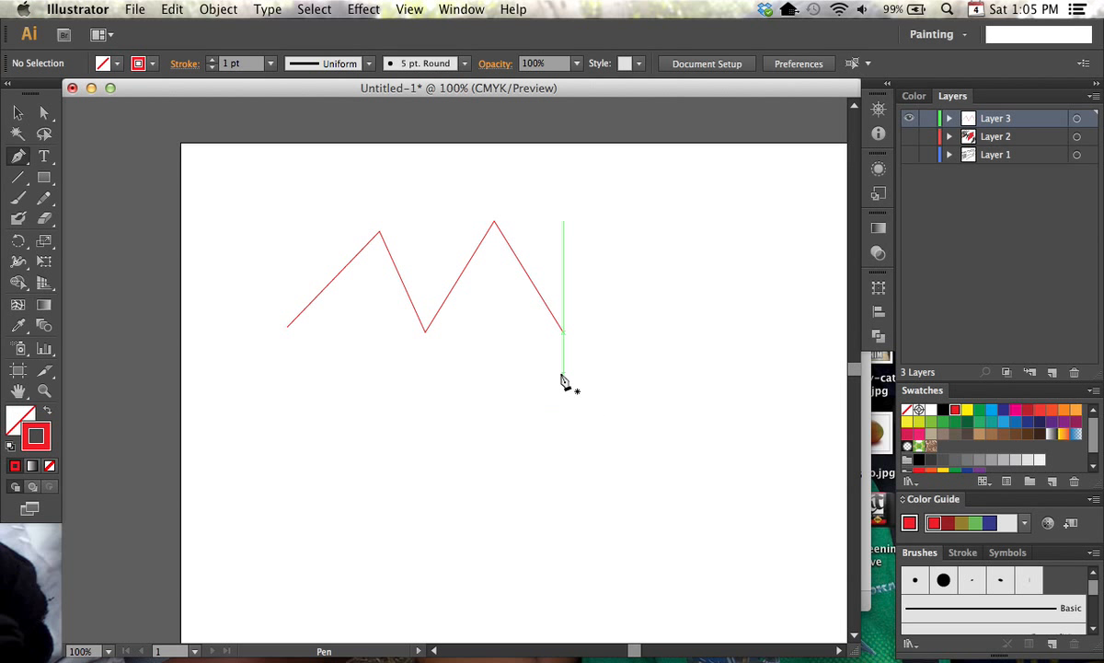
left_click(377, 469)
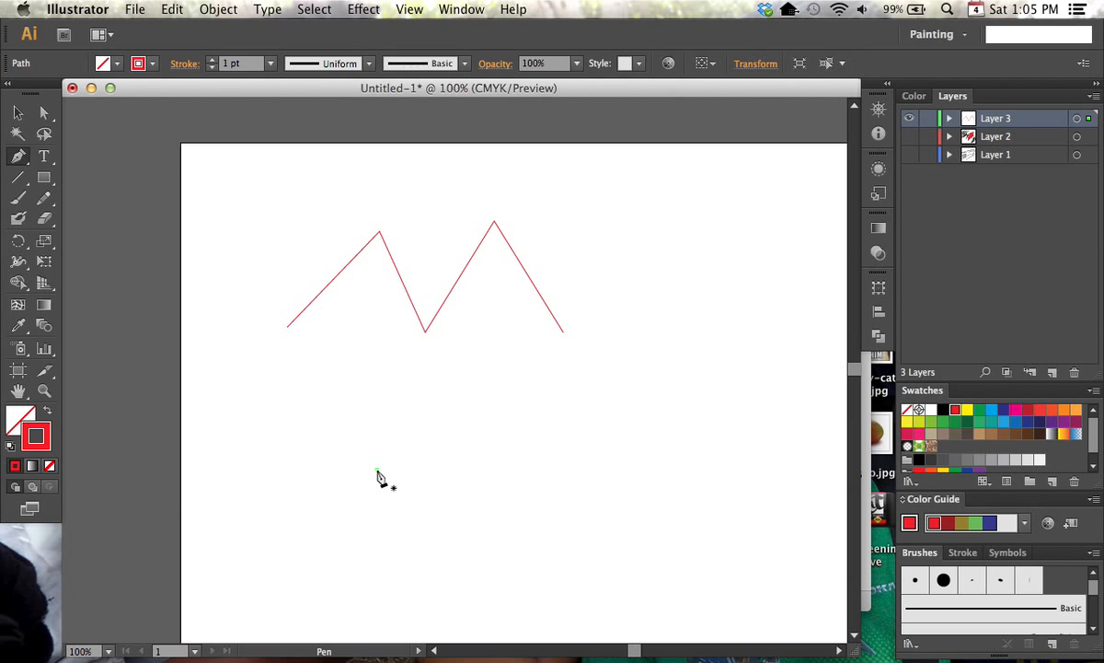
left_click(479, 380)
left_click(542, 485)
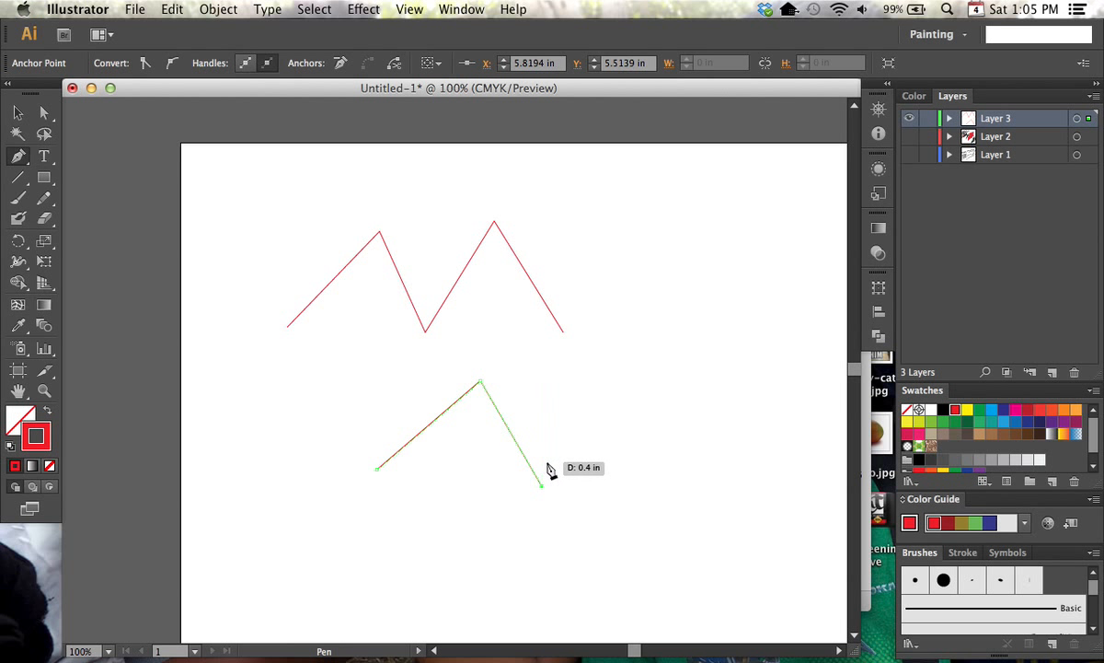
key("super")
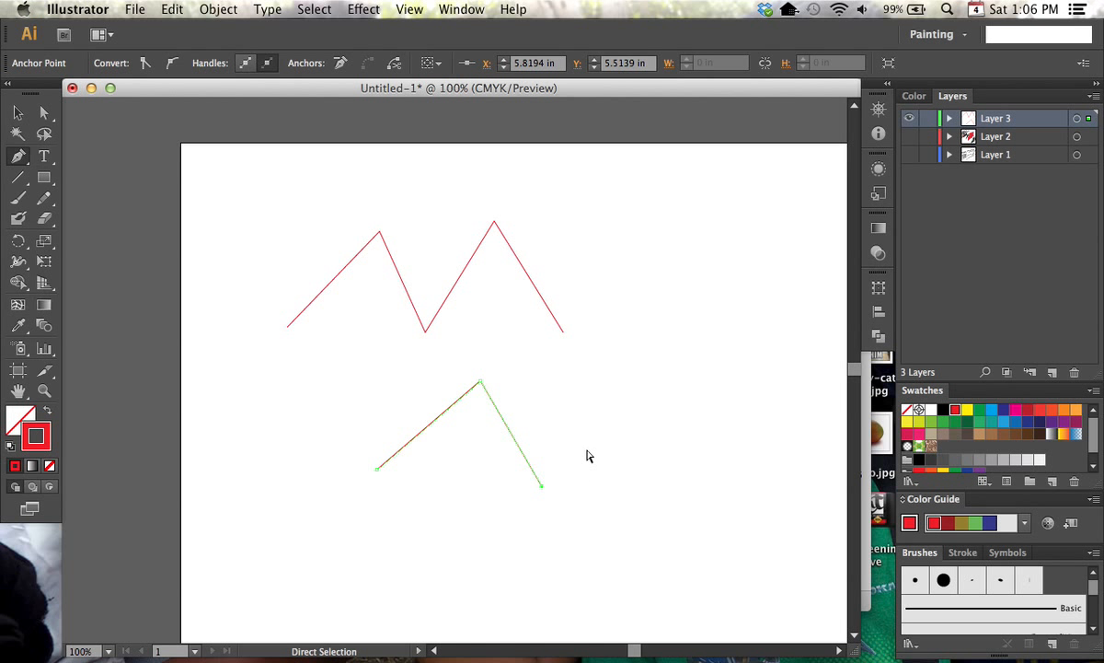
left_click_drag(480, 381, 468, 416)
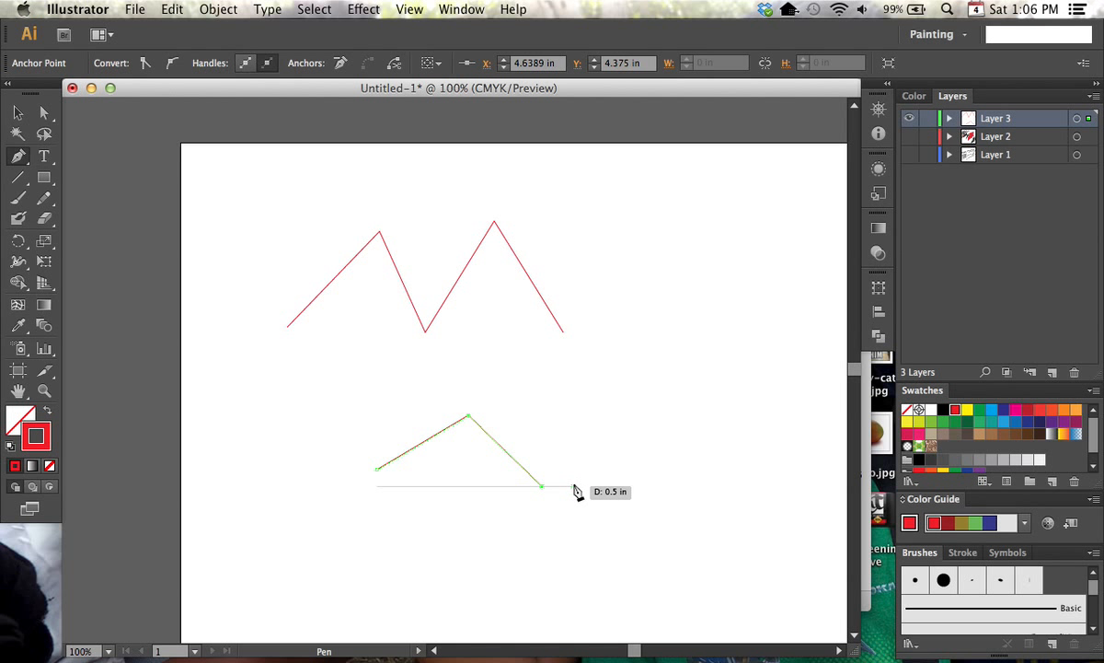
Extend the lower path with straight segments that hook back above it, and close it at its starting anchor
left_click(579, 430)
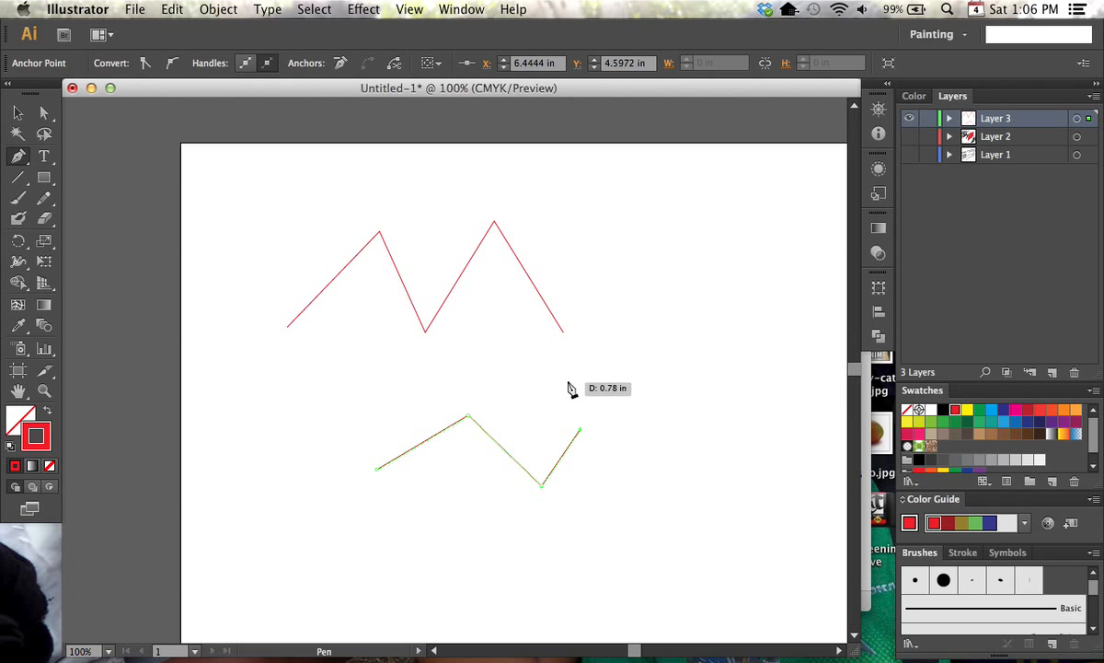
left_click(546, 385)
left_click(525, 406)
left_click(552, 445)
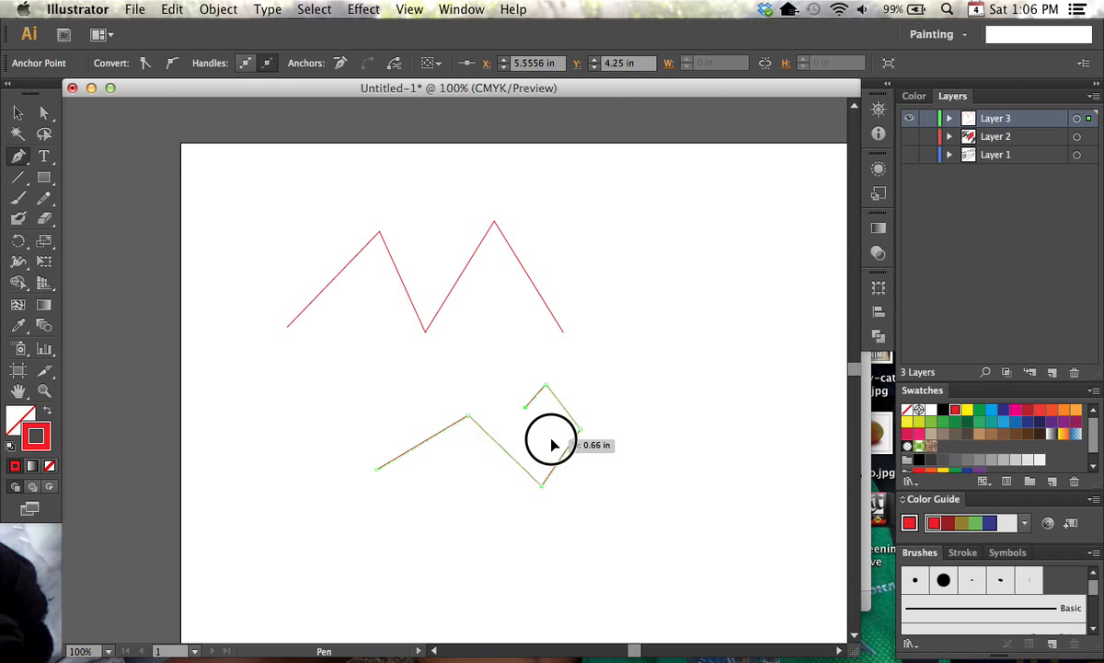
left_click(538, 458)
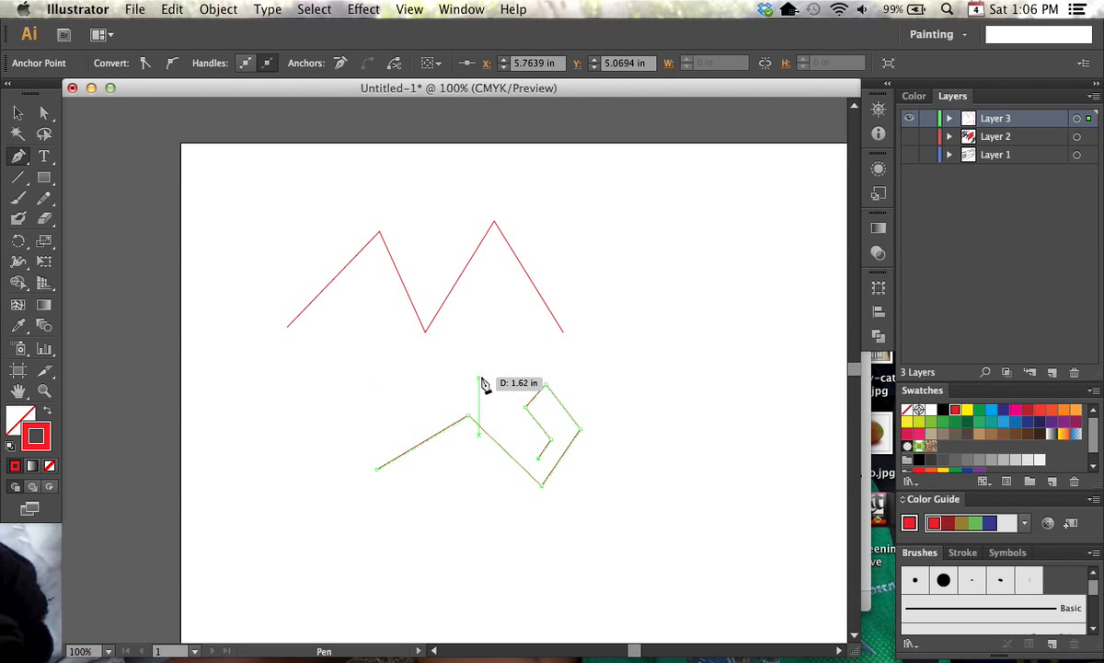
left_click(467, 372)
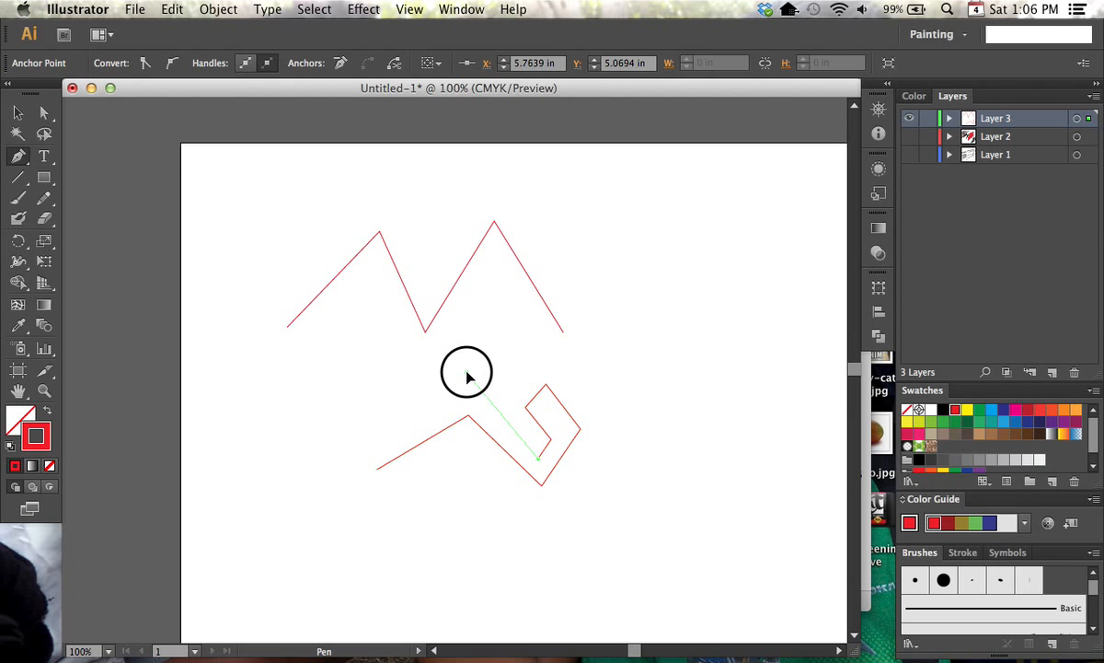
left_click(364, 435)
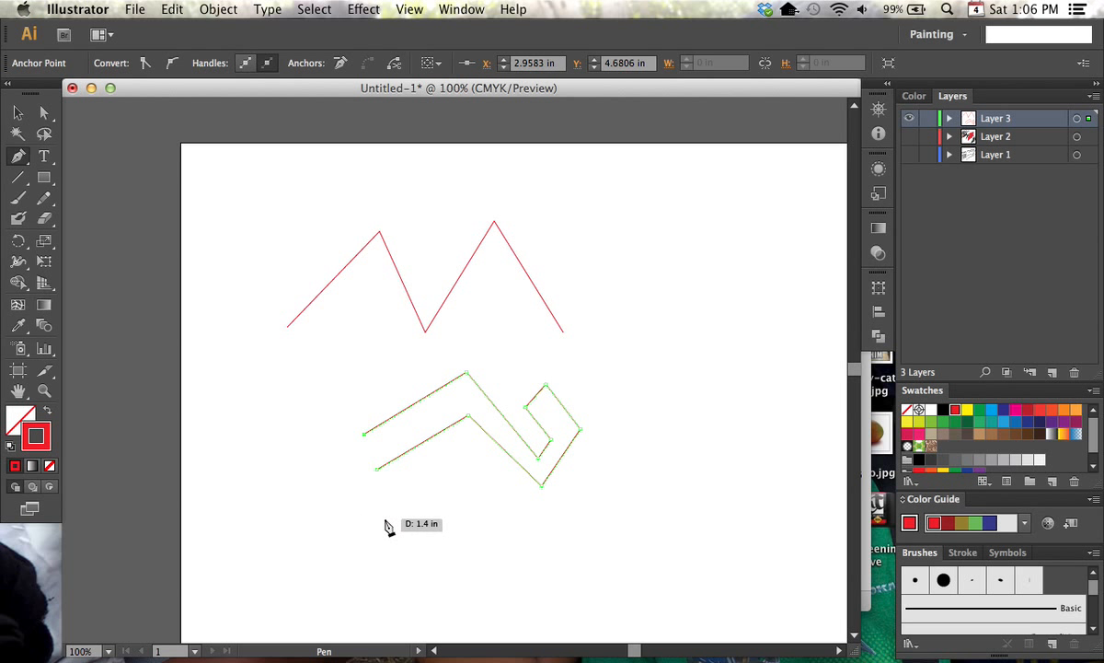
left_click(379, 470)
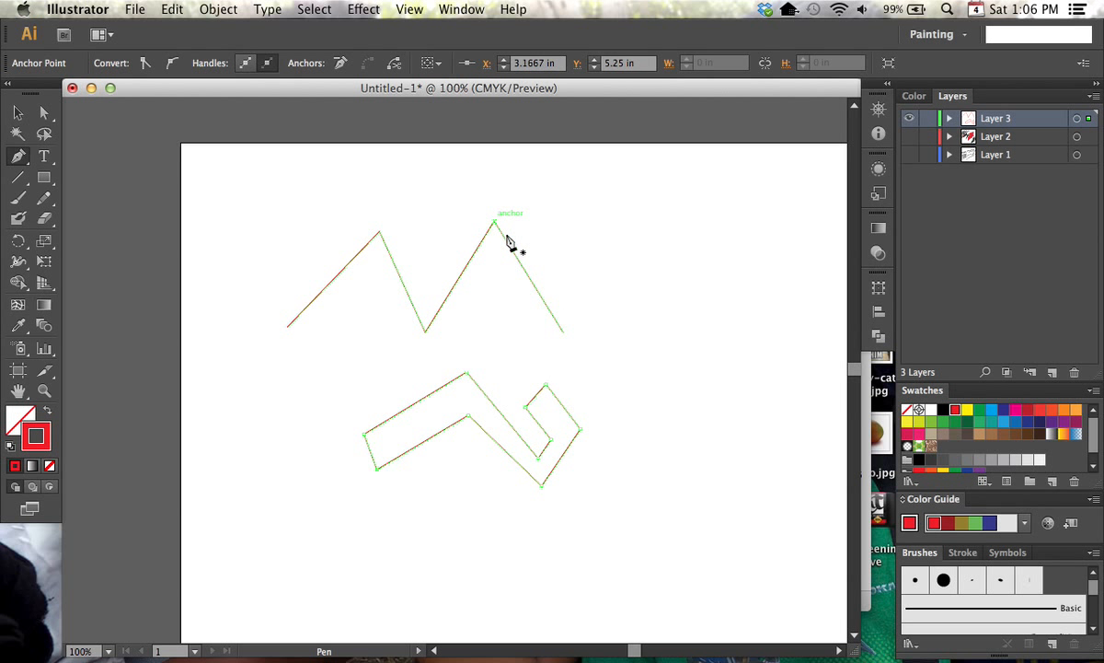
Draw a curved Pen segment right of the zigzag, rising to a smooth anchor at about X 8 in, Y 2.19 in with near-horizontal handles
left_click_drag(644, 337, 511, 368)
key("super+equal")
key("super+equal")
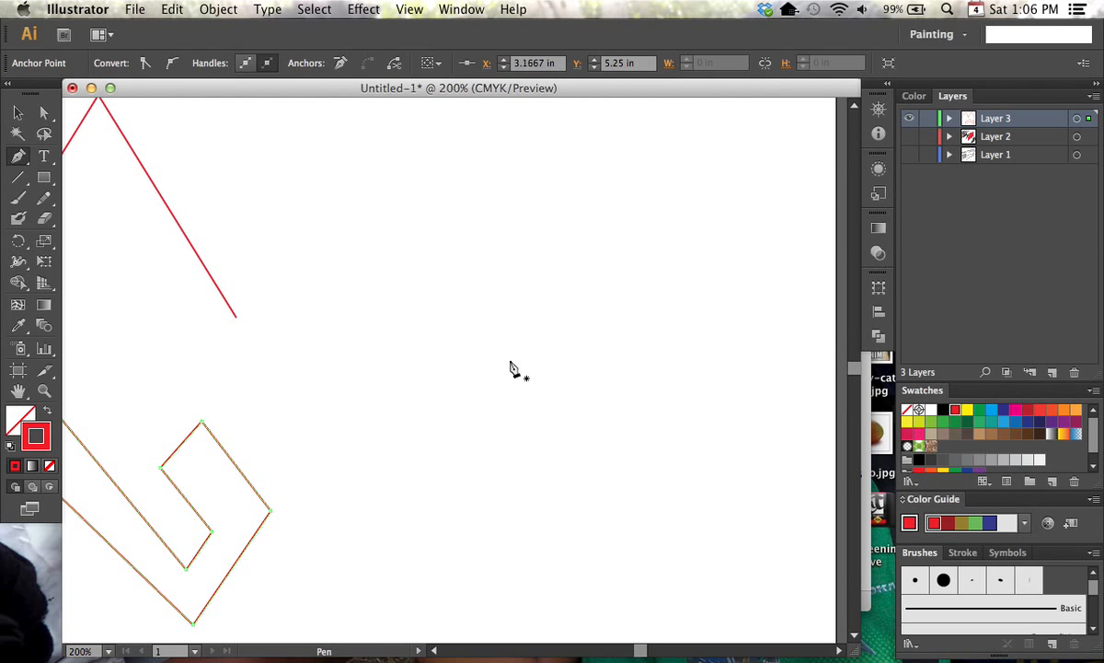
left_click(334, 409)
left_click_drag(463, 213, 557, 220)
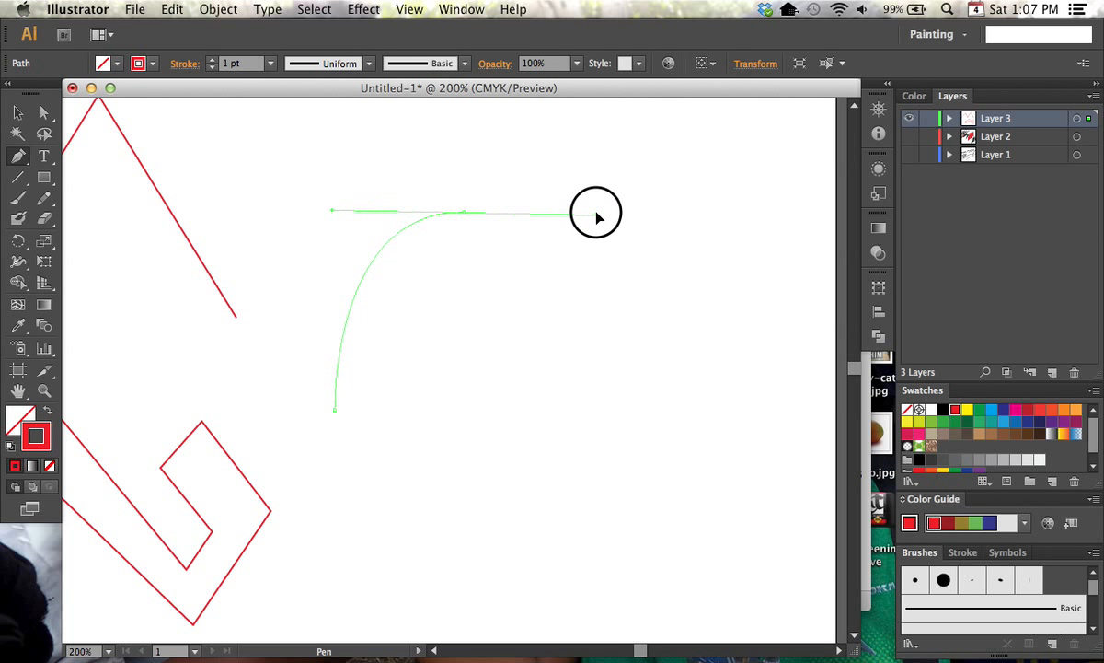
left_click_drag(577, 258, 581, 195)
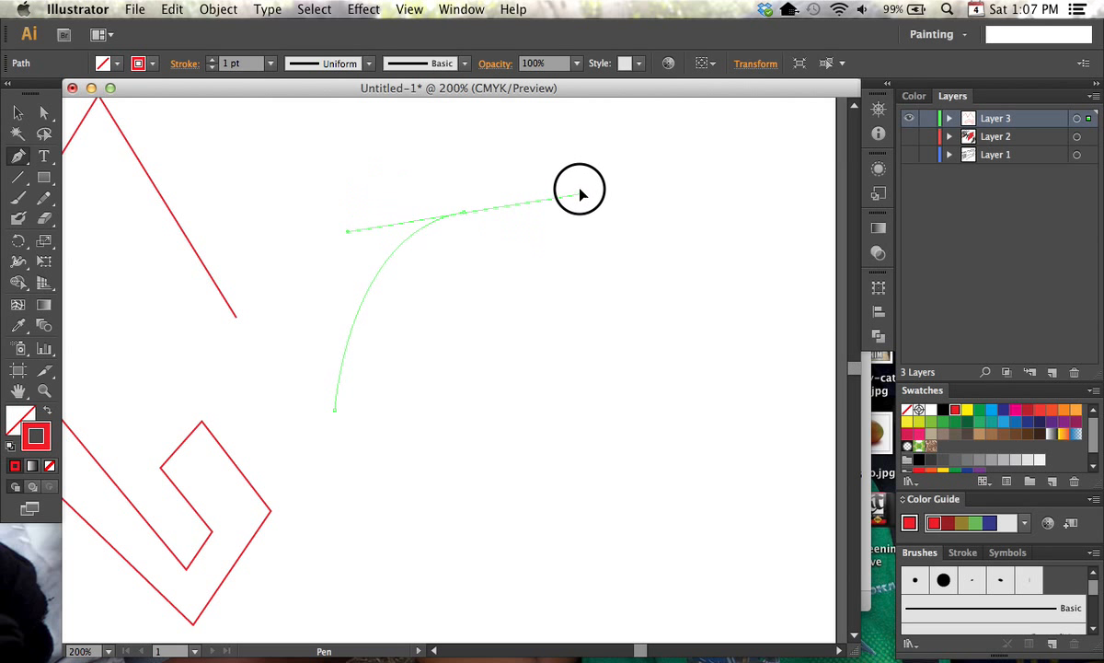
mouse_move(571, 260)
left_mouse_down()
mouse_move(564, 286)
mouse_move(568, 258)
left_mouse_up()
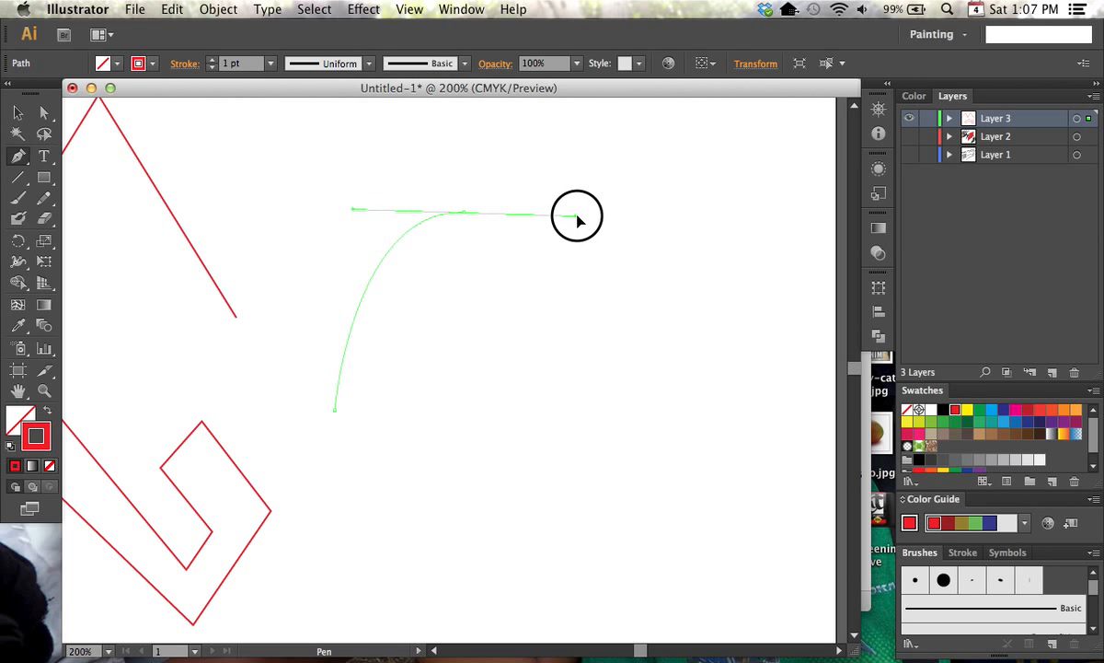
left_click_drag(596, 216, 537, 215)
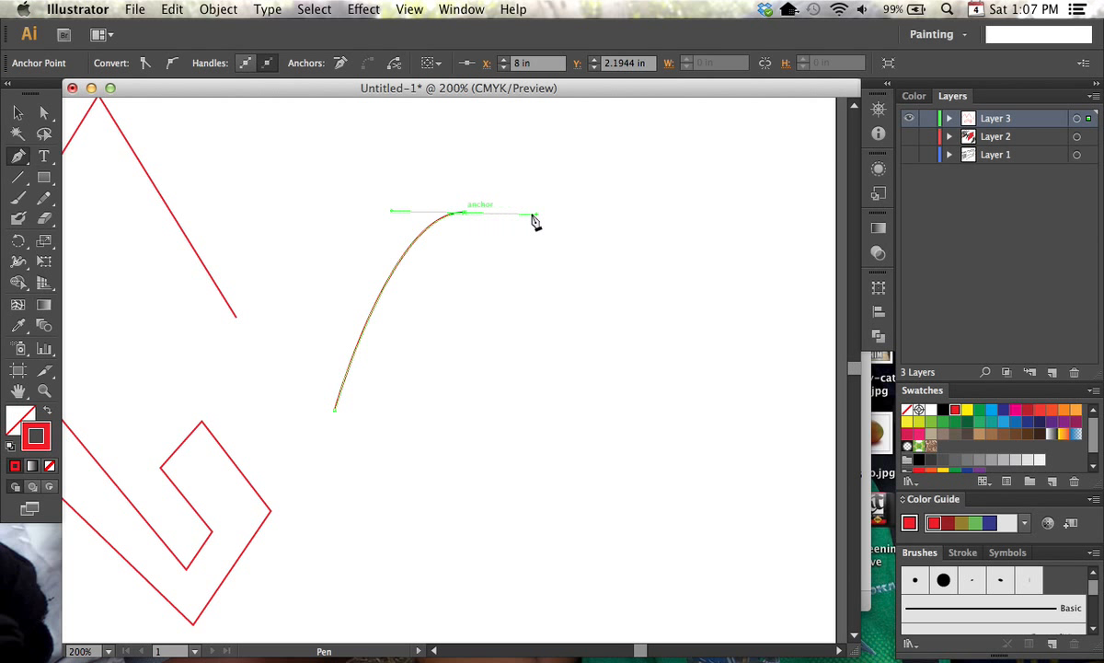
Extend the curve through a smooth anchor at about X 8.87 in, Y 3.22 in to an endpoint at about X 8.62 in, Y 3.99 in, and deselect it
left_click(570, 340)
left_click_drag(572, 342, 505, 346)
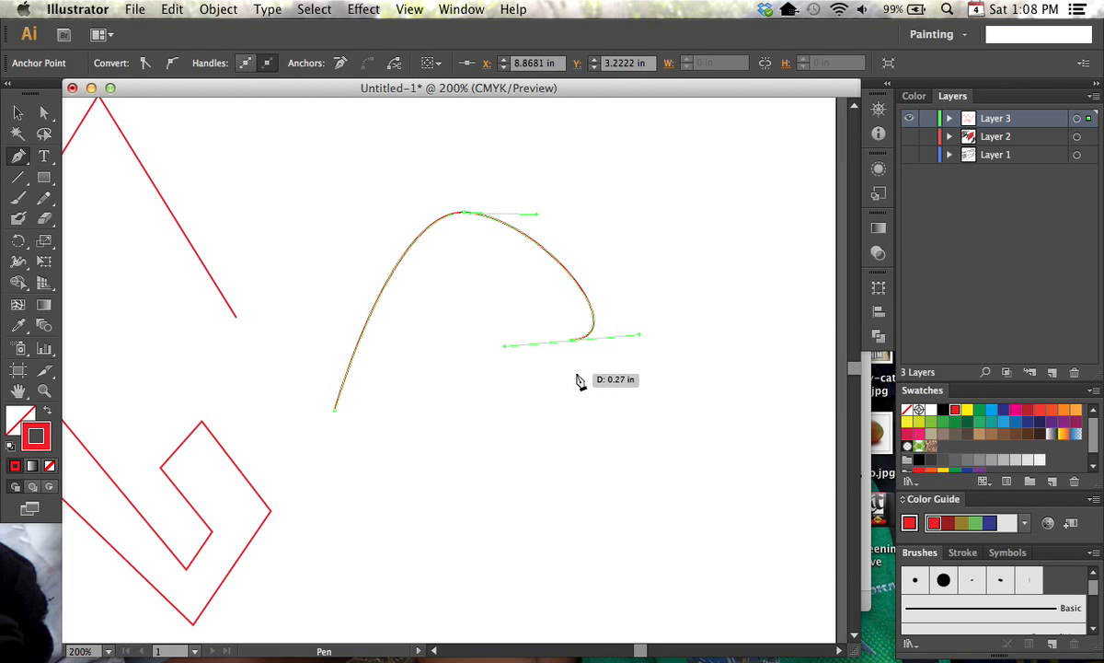
key("alt")
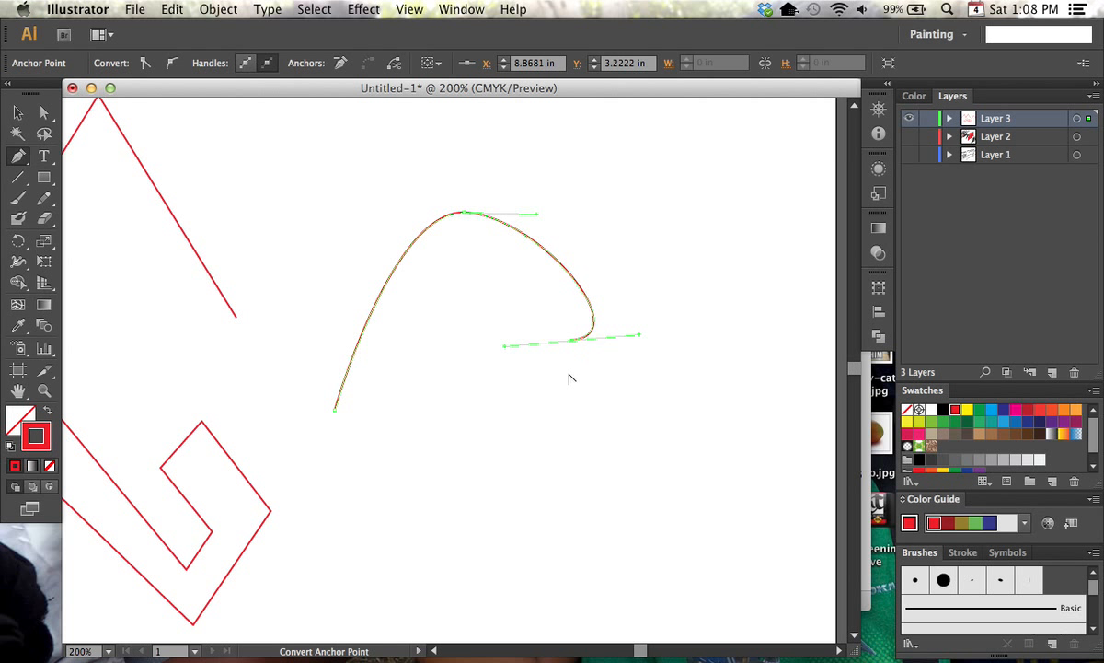
left_click(541, 436)
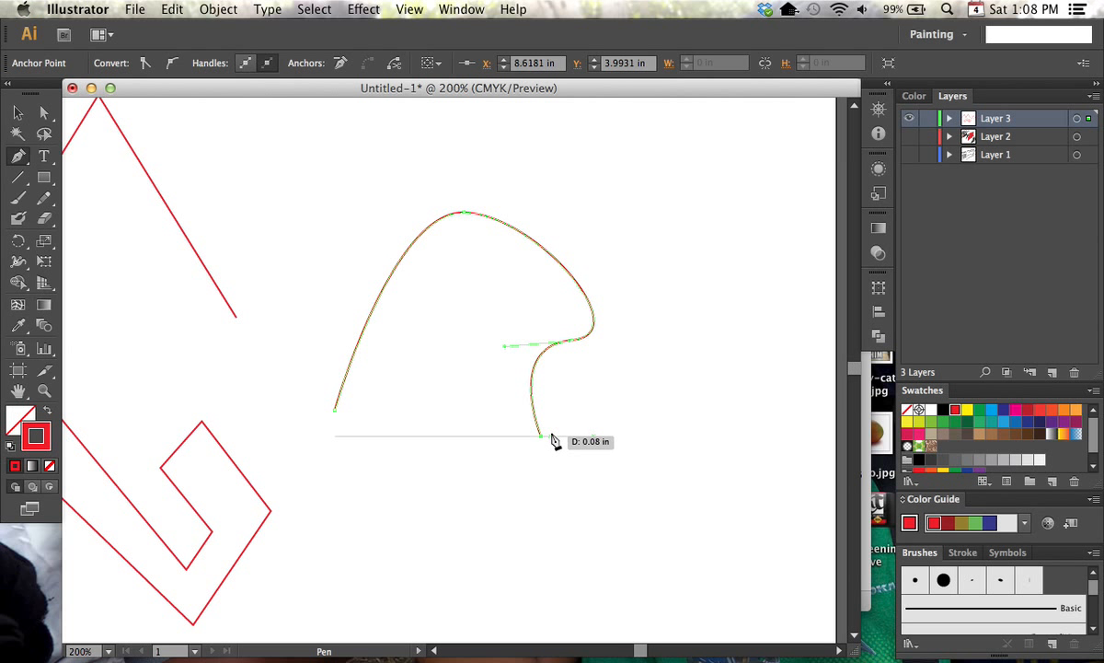
left_click(596, 405, "super")
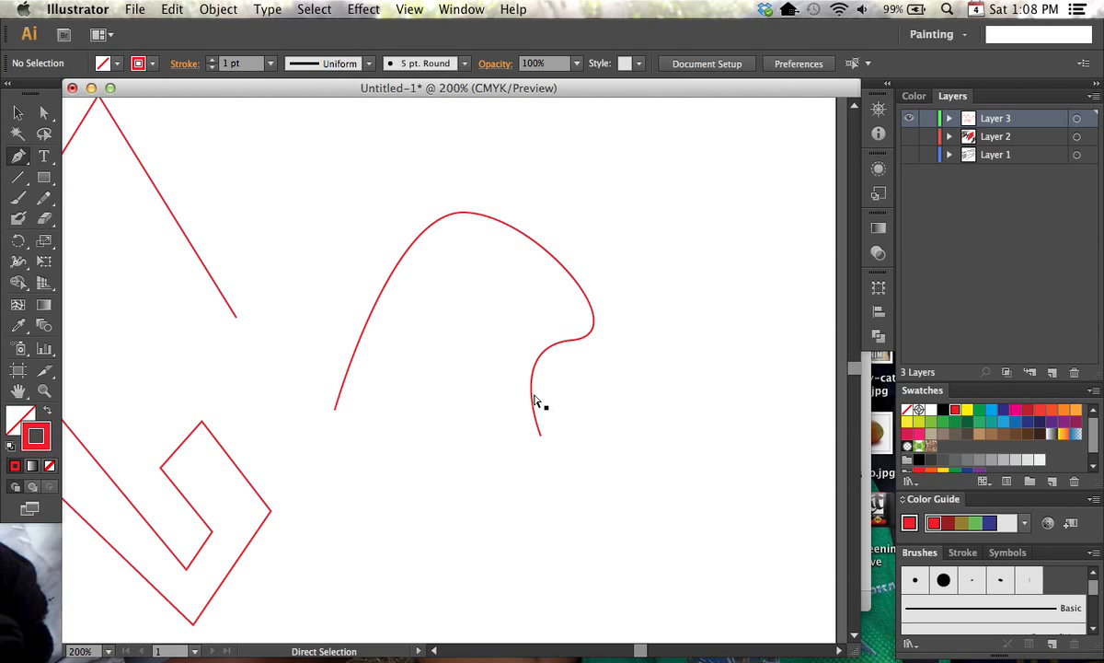
Convert the curve's top anchor to a corner and back to a smooth point with horizontal handles
left_click(534, 368, "super")
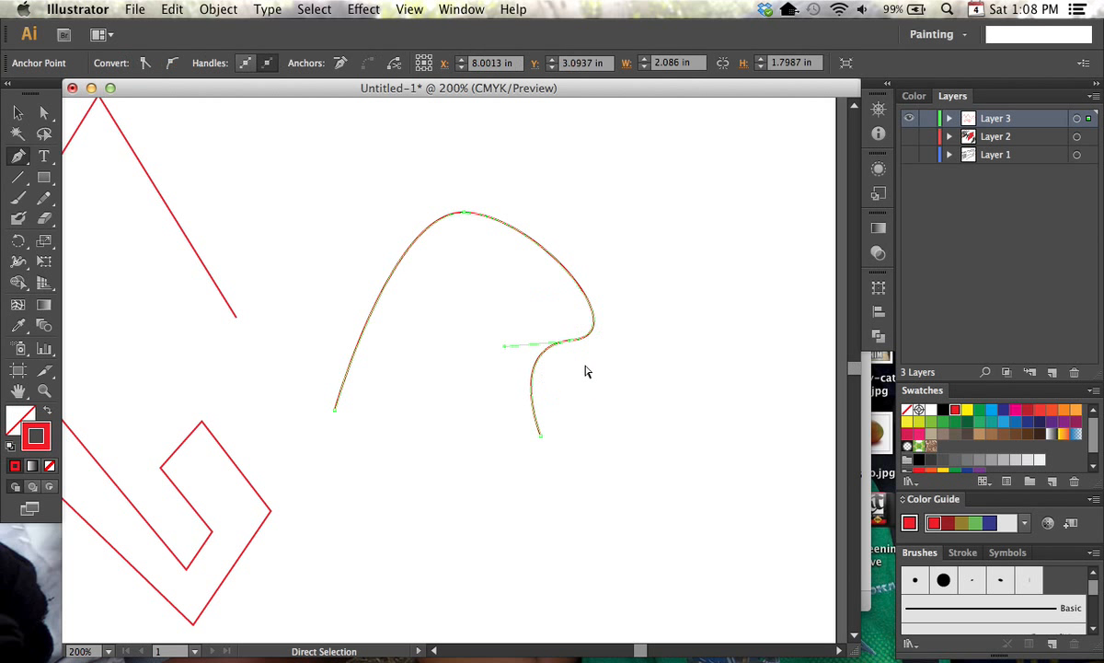
key("alt")
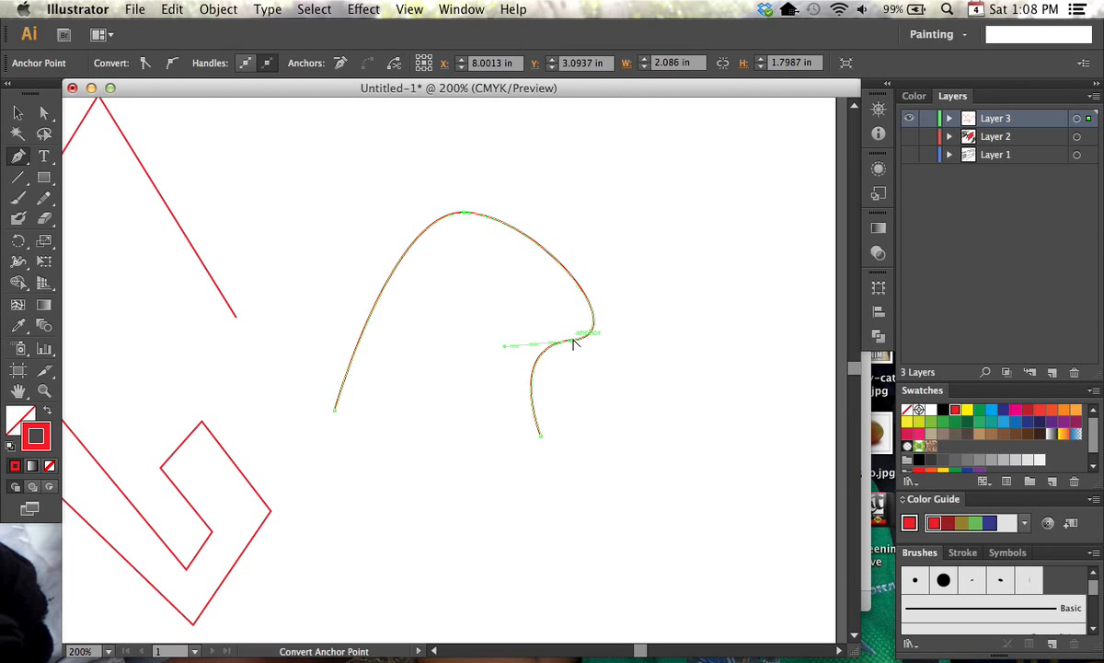
left_click(464, 215)
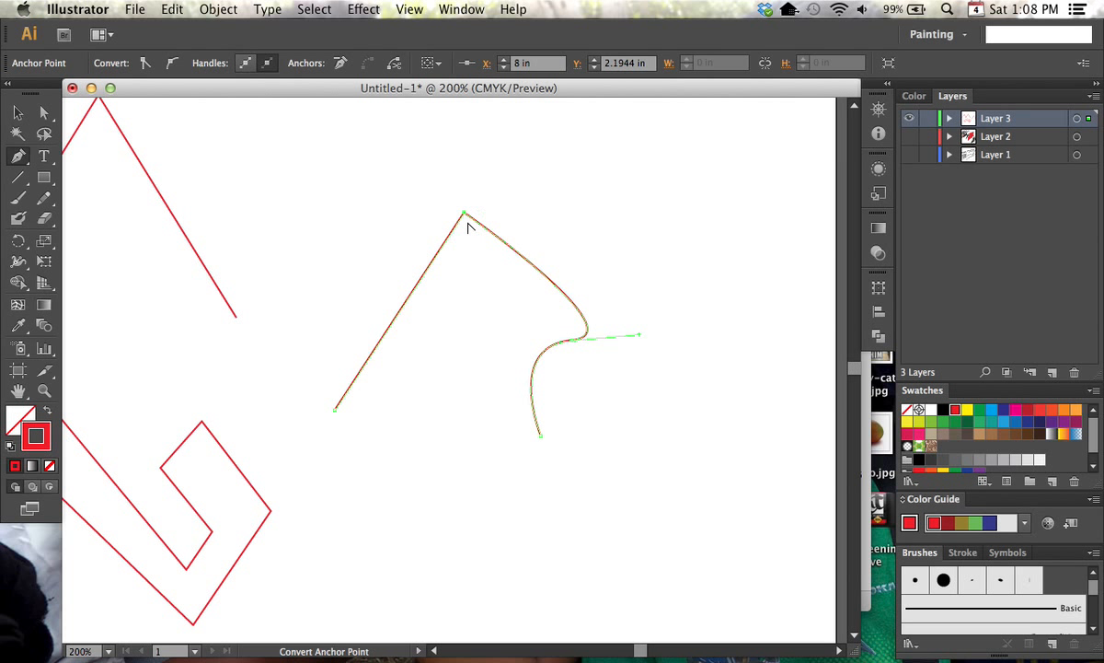
left_click_drag(466, 215, 553, 212)
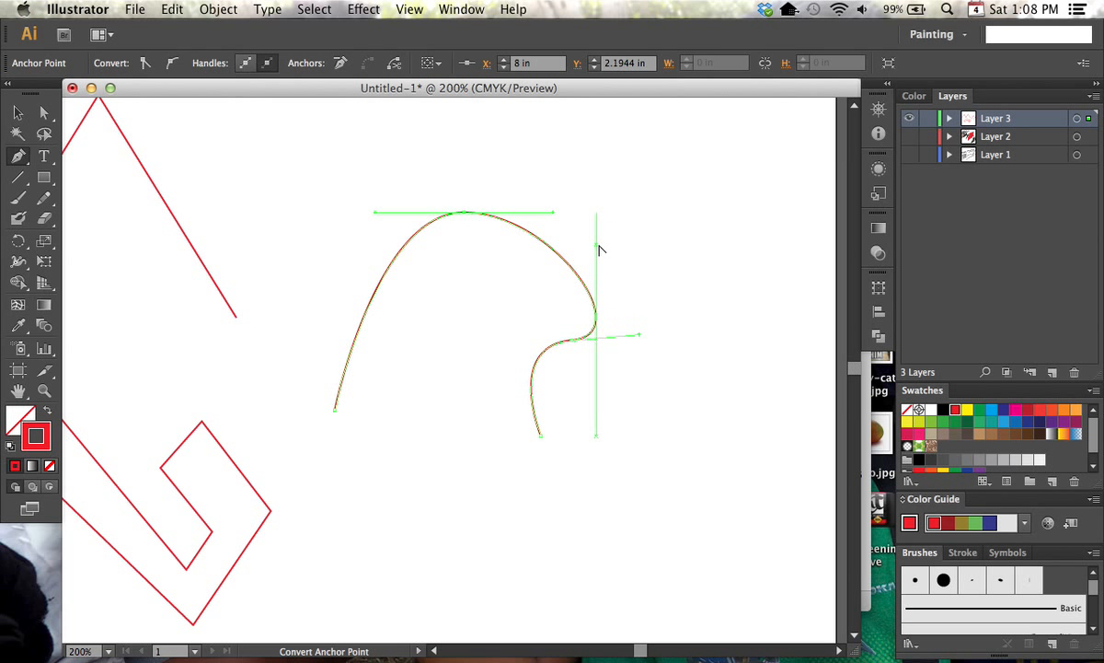
Reshape the curve by independently angling the top anchor's outgoing handle down-left and both handles of the anchor at X 8.87 in upward
left_click_drag(555, 215, 414, 291)
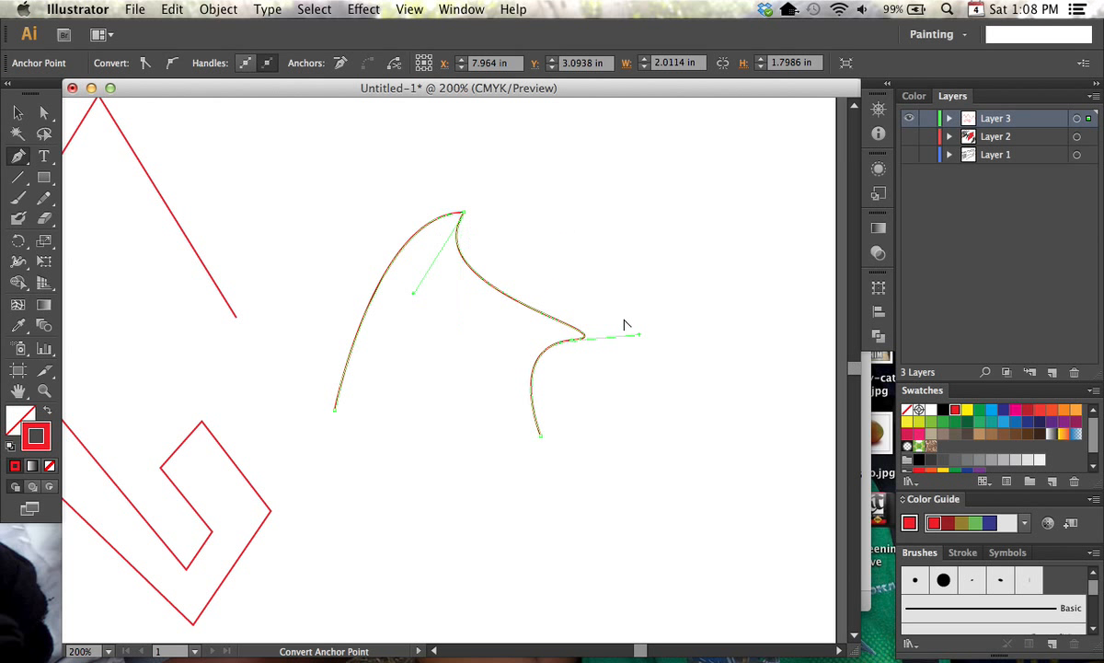
left_click_drag(640, 335, 578, 230)
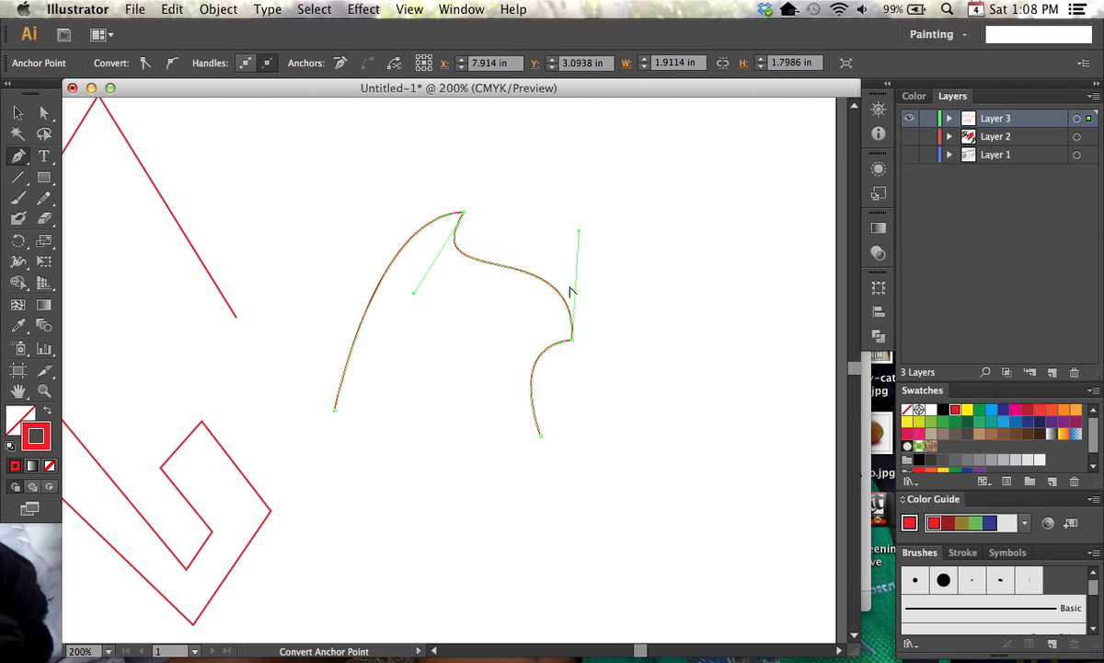
key("super")
left_click(574, 342, "super")
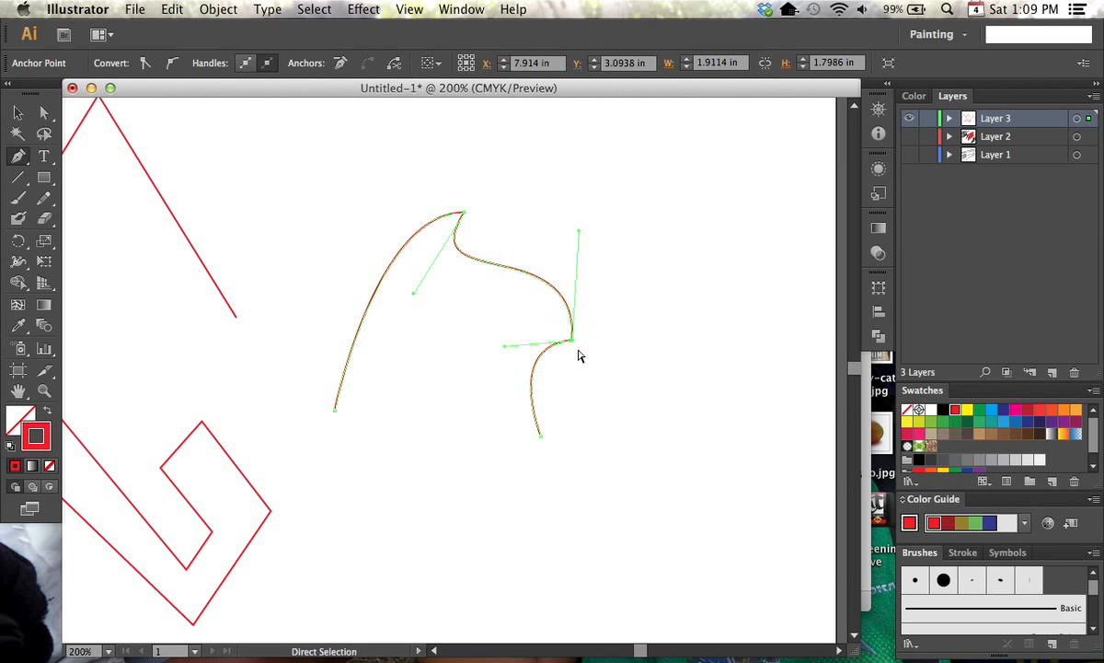
left_click_drag(504, 333, 509, 311)
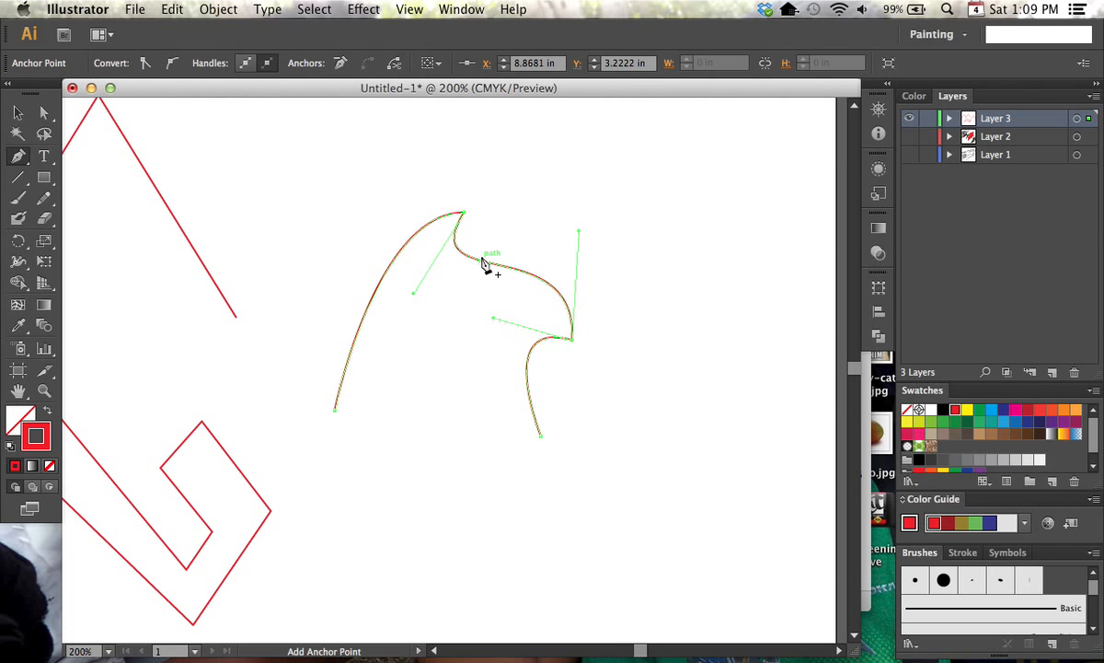
Place mango.jpg from the Desktop as a linked image and move it below and to the right of the curve
key("space")
left_click_drag(596, 339, 573, 276)
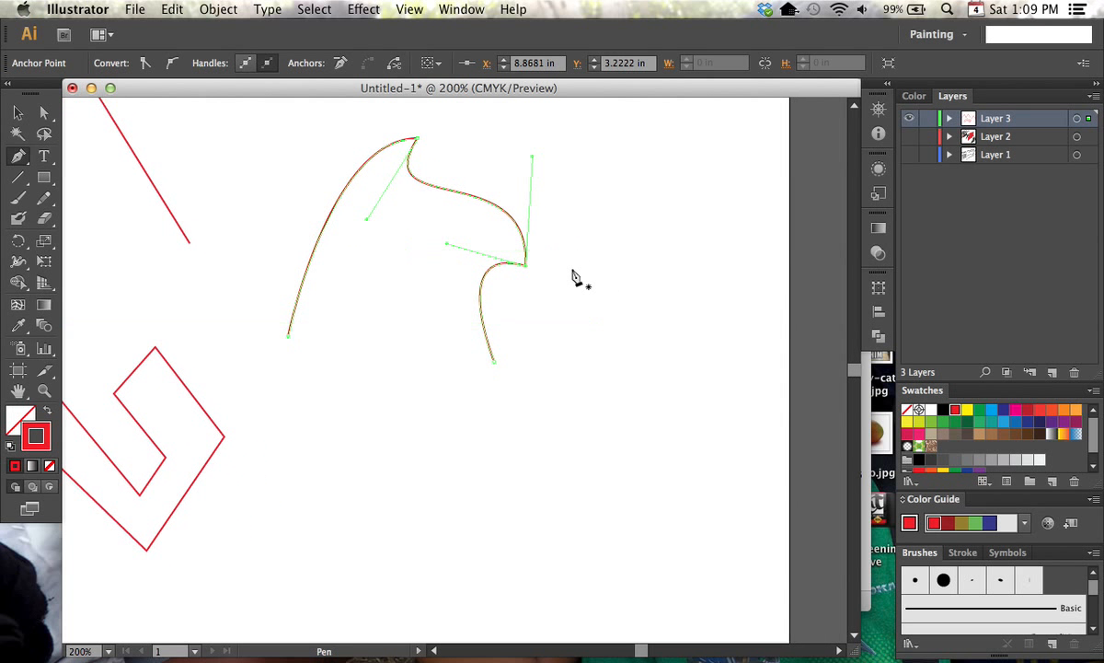
left_click(135, 9)
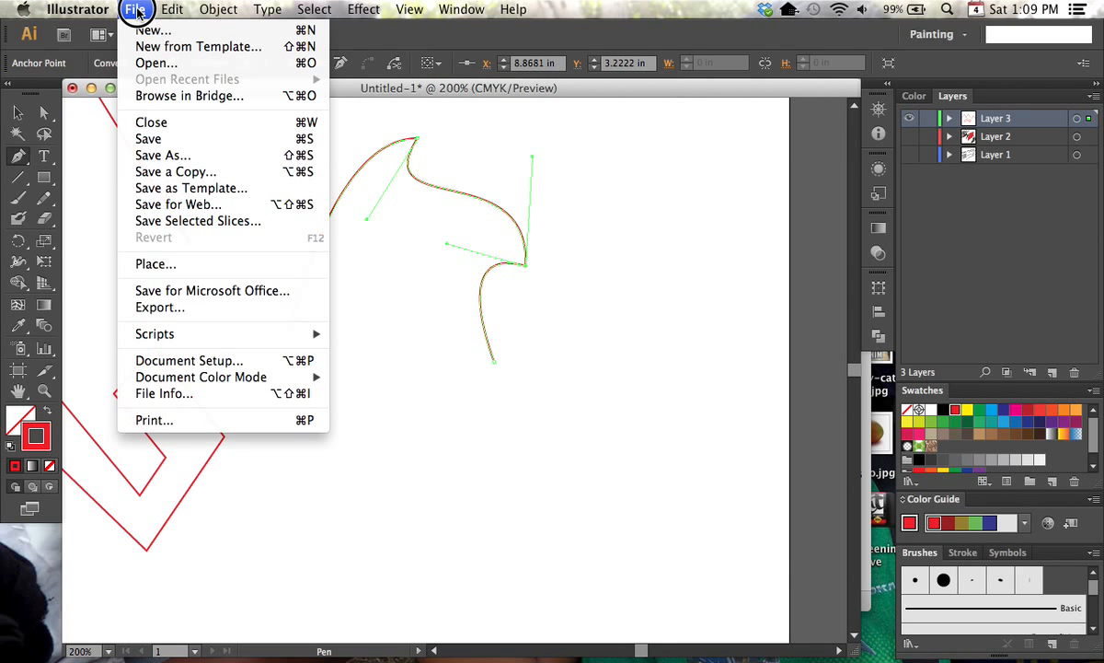
left_click(180, 264)
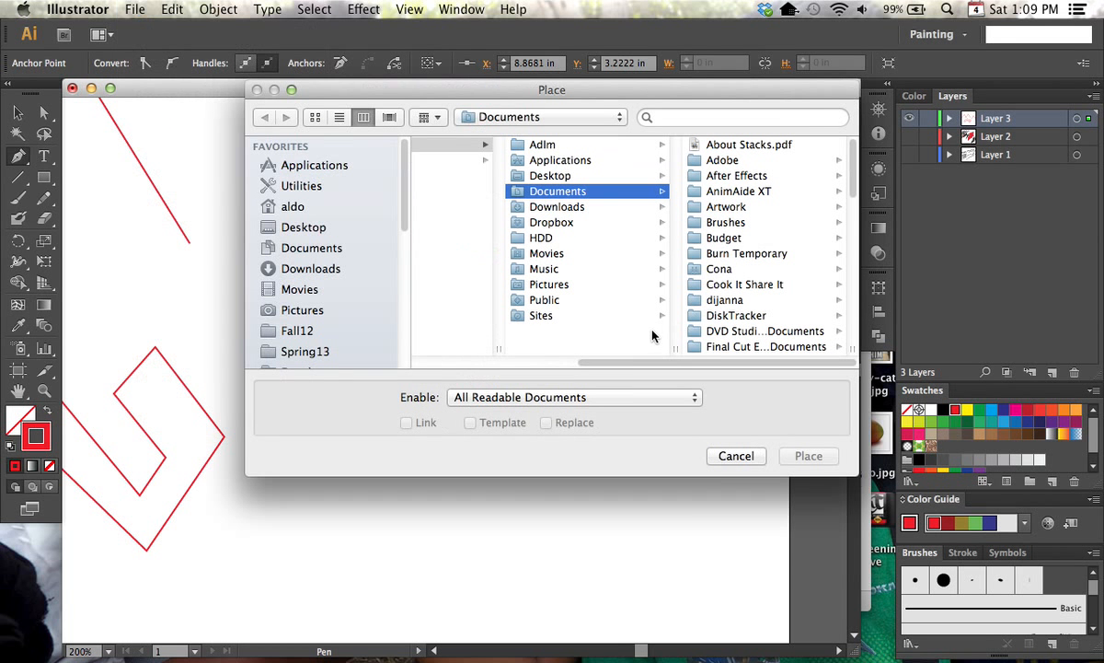
left_click(343, 226)
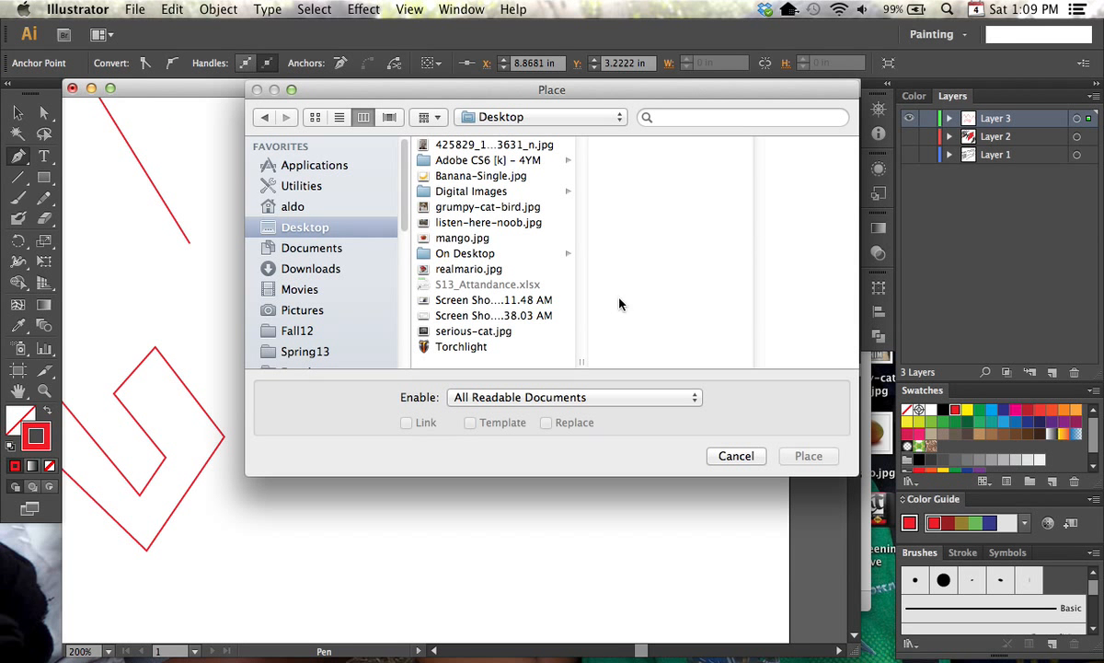
left_click(490, 238)
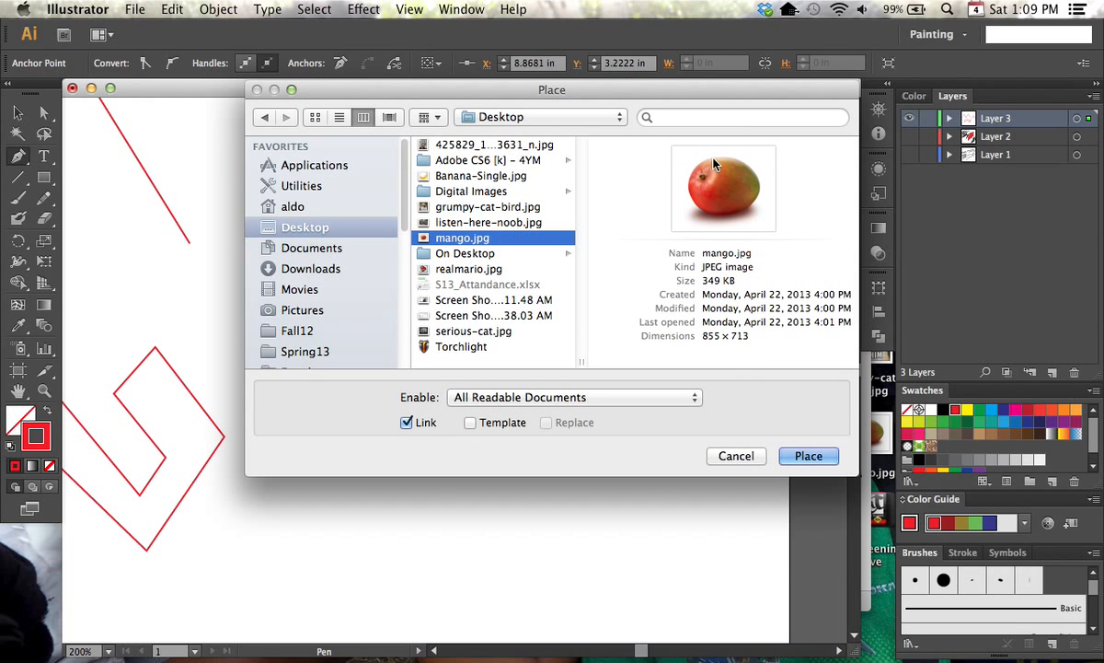
left_click(810, 457)
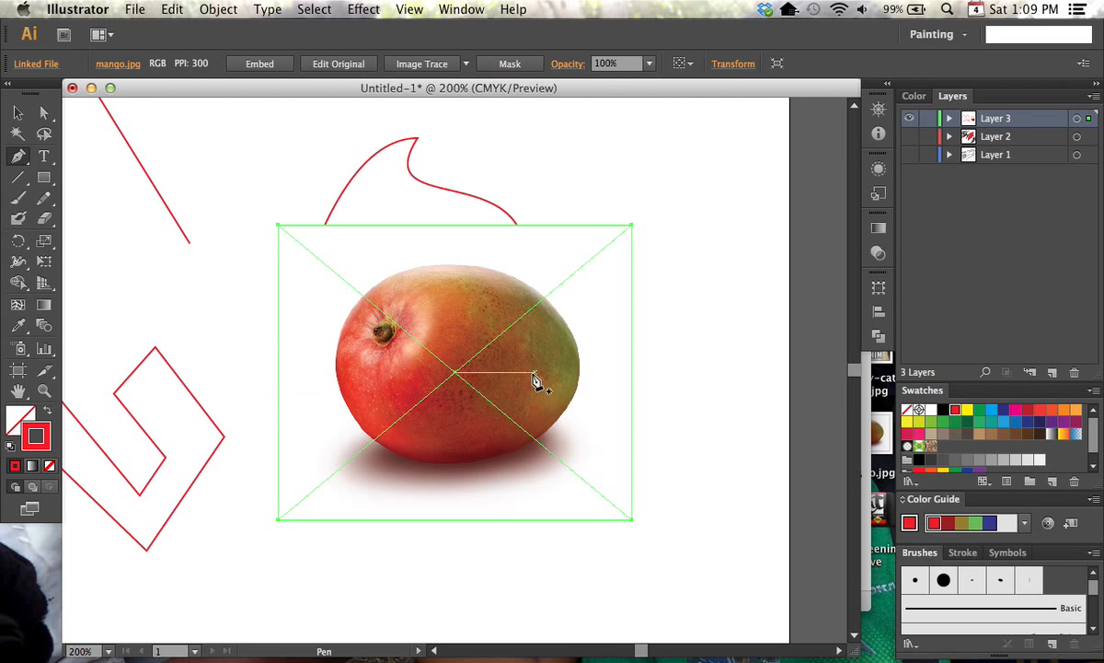
key("super")
left_click_drag(545, 380, 705, 468)
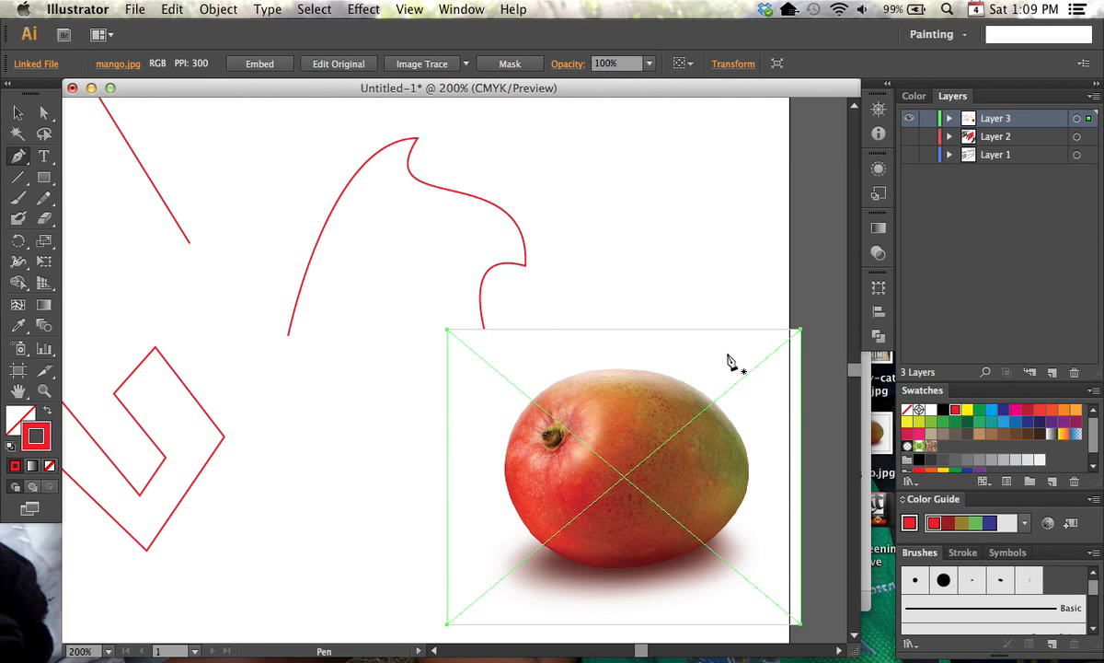
Deselect the mango image, lock Layer 3, and add a new layer above it
left_click(672, 256, "super")
left_click(928, 118)
left_click(1052, 372)
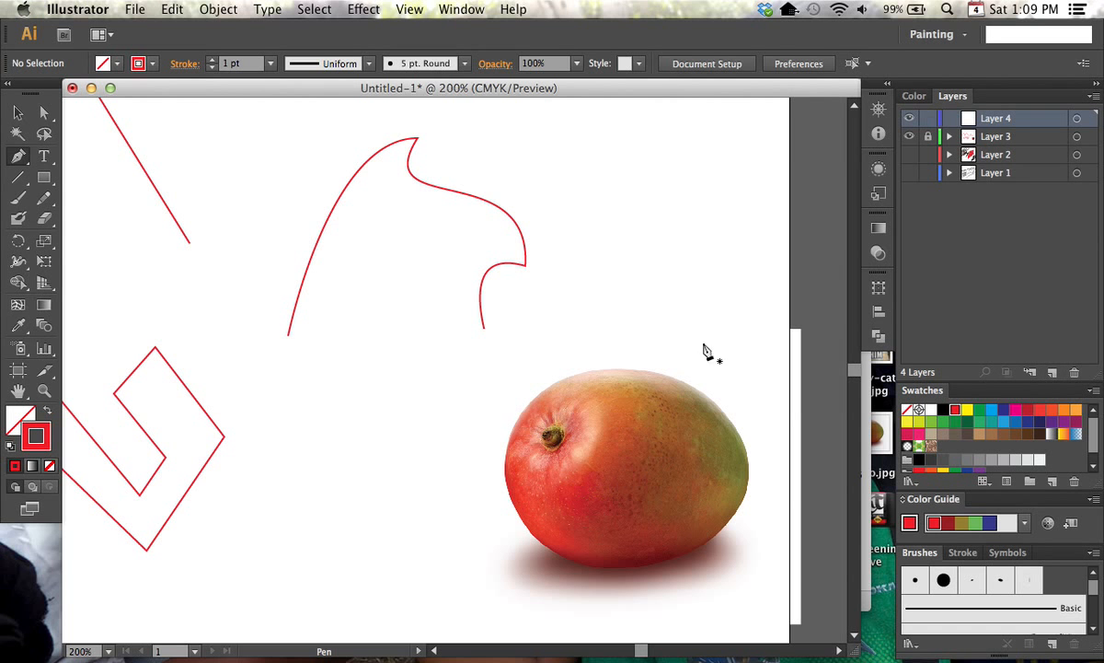
Trace the mango's upper edge with smooth Pen curves from its left side to an upper-right anchor at about X 10.35 in, Y 4.28 in
key("super+equal")
key("super+equal")
left_click_drag(705, 439, 429, 277)
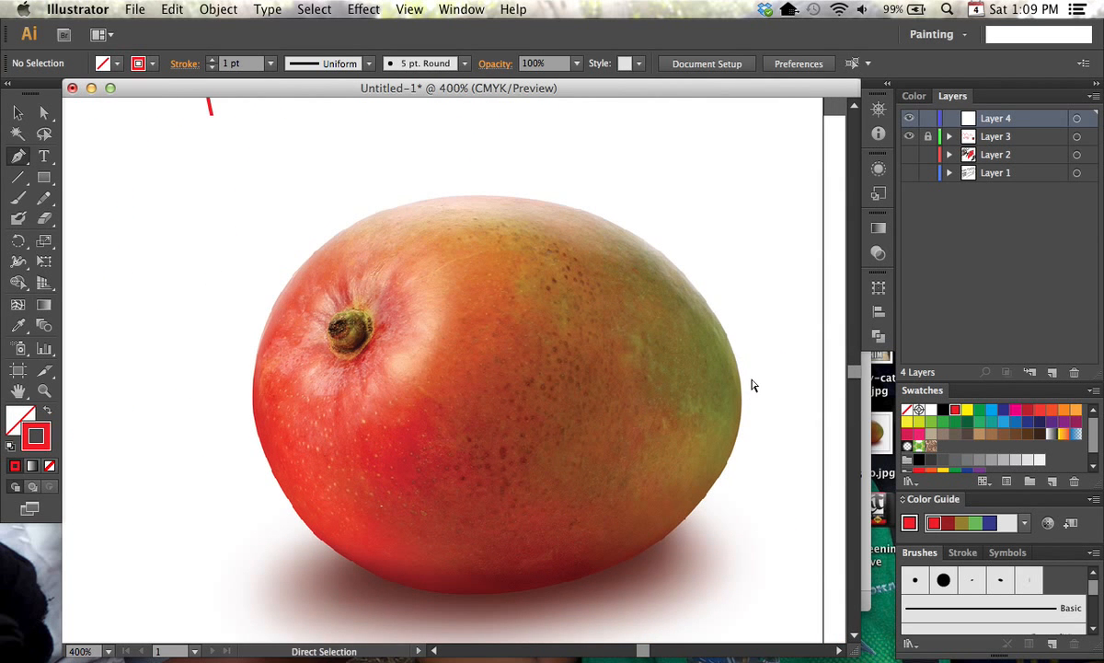
key("super+equal")
key("super+minus")
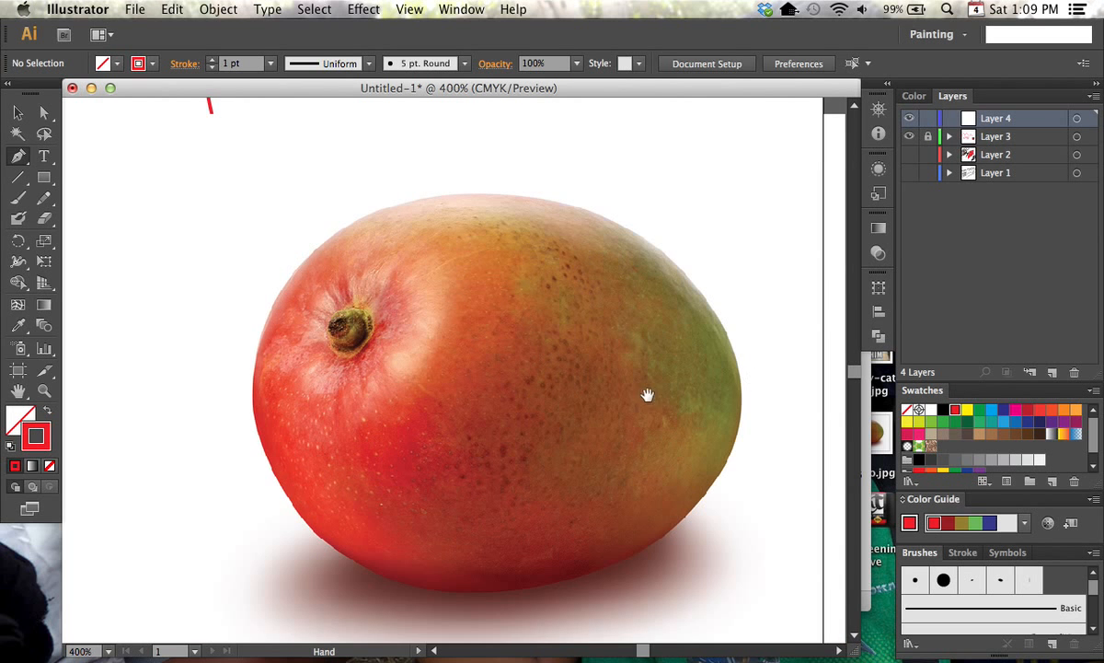
left_click_drag(646, 395, 599, 348)
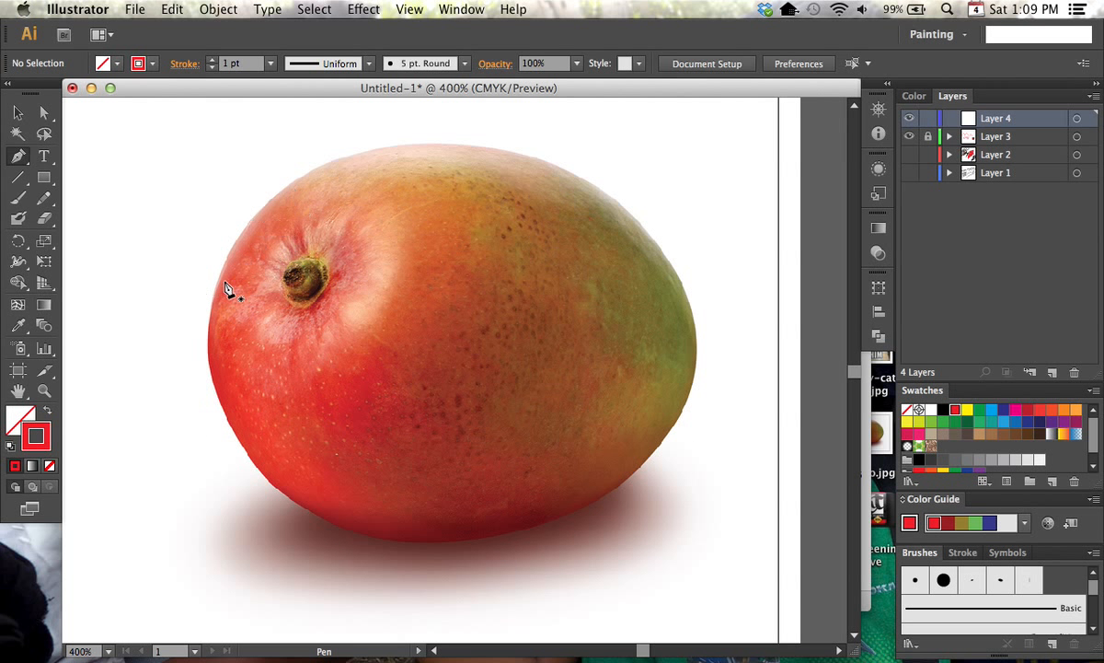
mouse_move(221, 276)
left_mouse_down()
mouse_move(230, 301)
mouse_move(320, 172)
mouse_move(426, 149)
mouse_move(442, 134)
left_mouse_up()
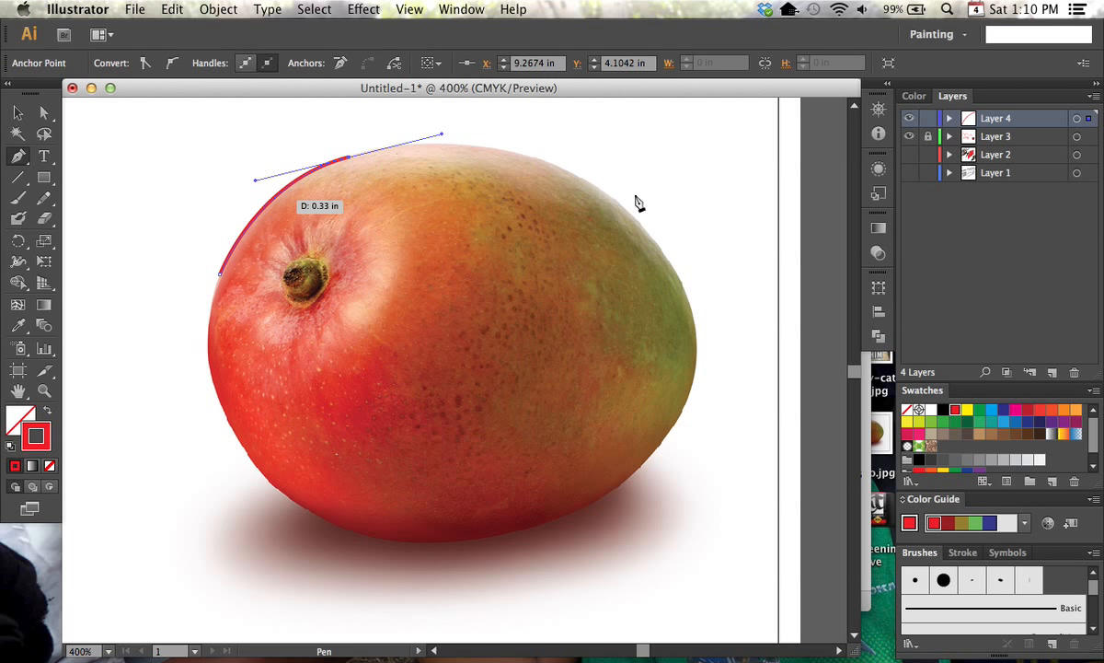
left_click(552, 163)
left_click_drag(554, 166, 621, 197)
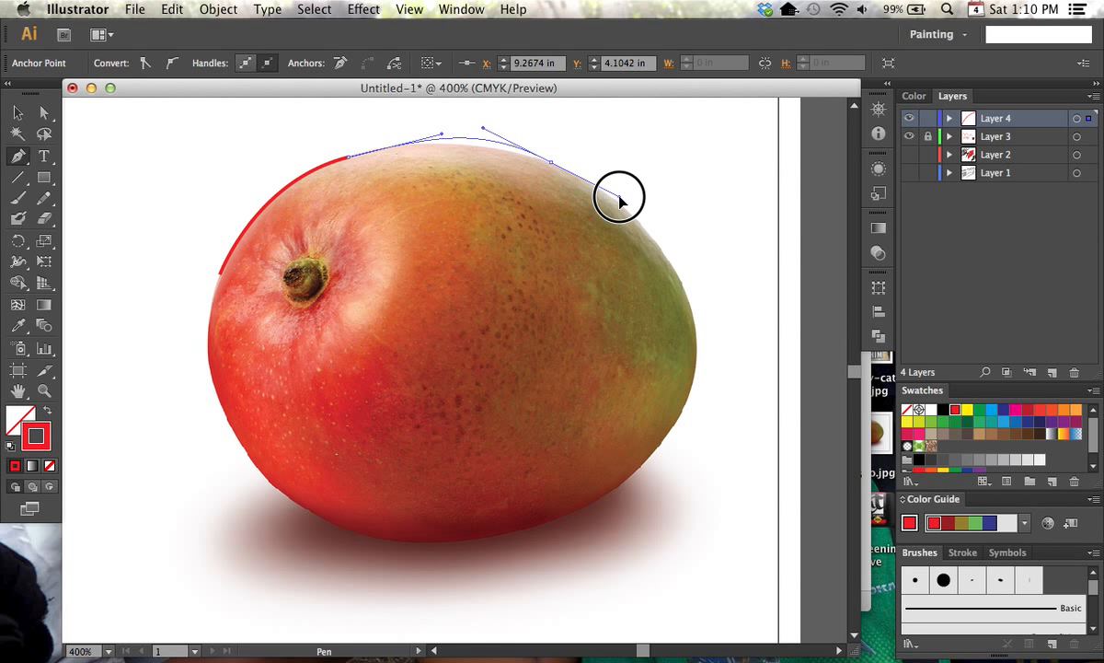
left_click_drag(623, 175, 627, 212)
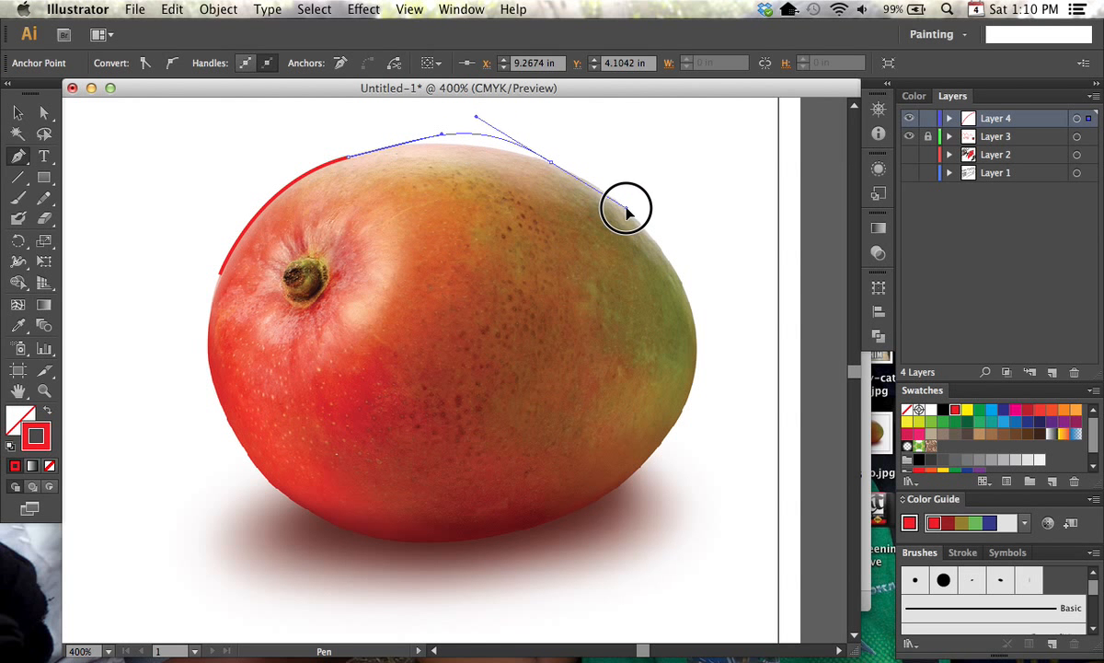
left_click_drag(626, 218, 691, 267)
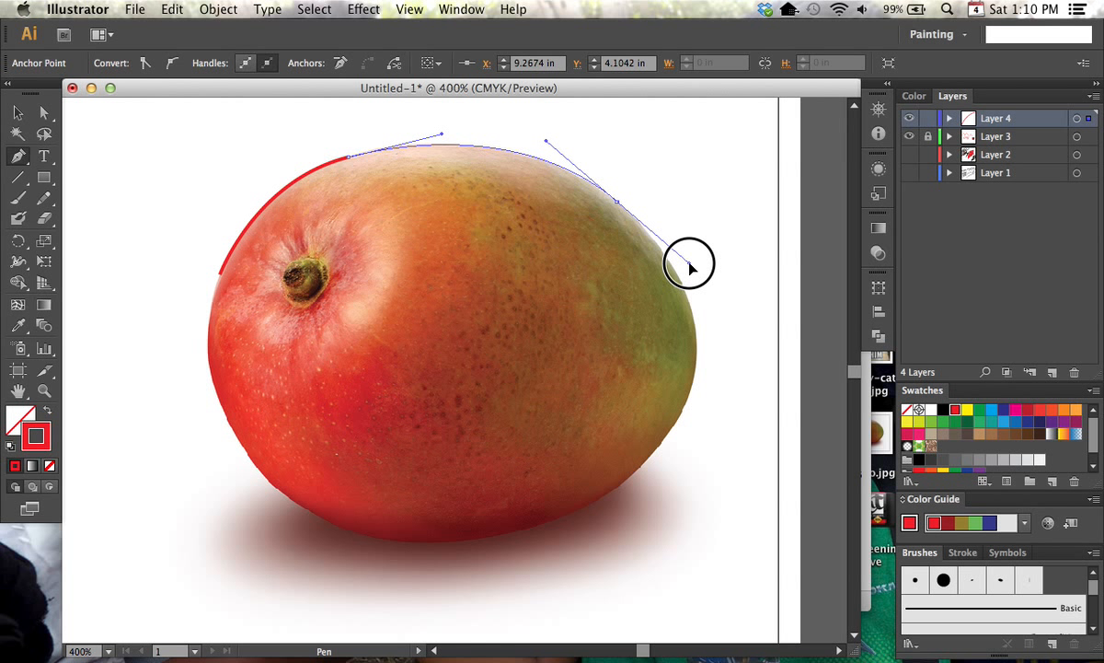
left_click_drag(691, 267, 693, 265)
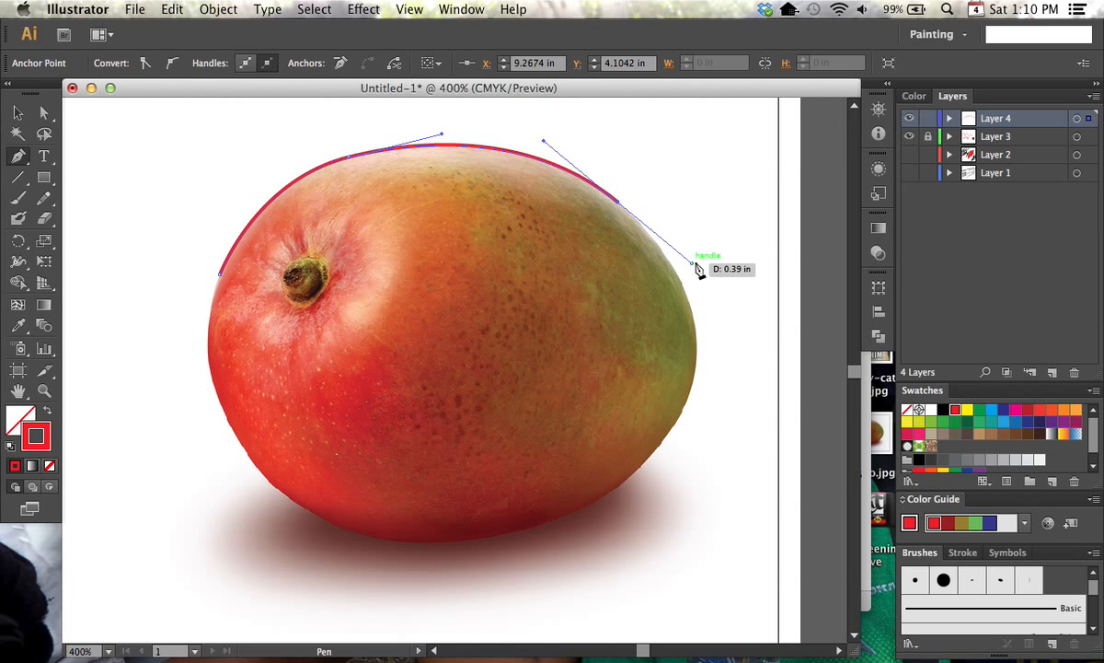
Continue the outline with smooth Pen curves down the mango's right side to a bottom anchor at about X 10.00 in, Y 5.60 in
left_click(684, 405)
left_click_drag(684, 405, 657, 454)
left_click_drag(529, 530, 454, 552)
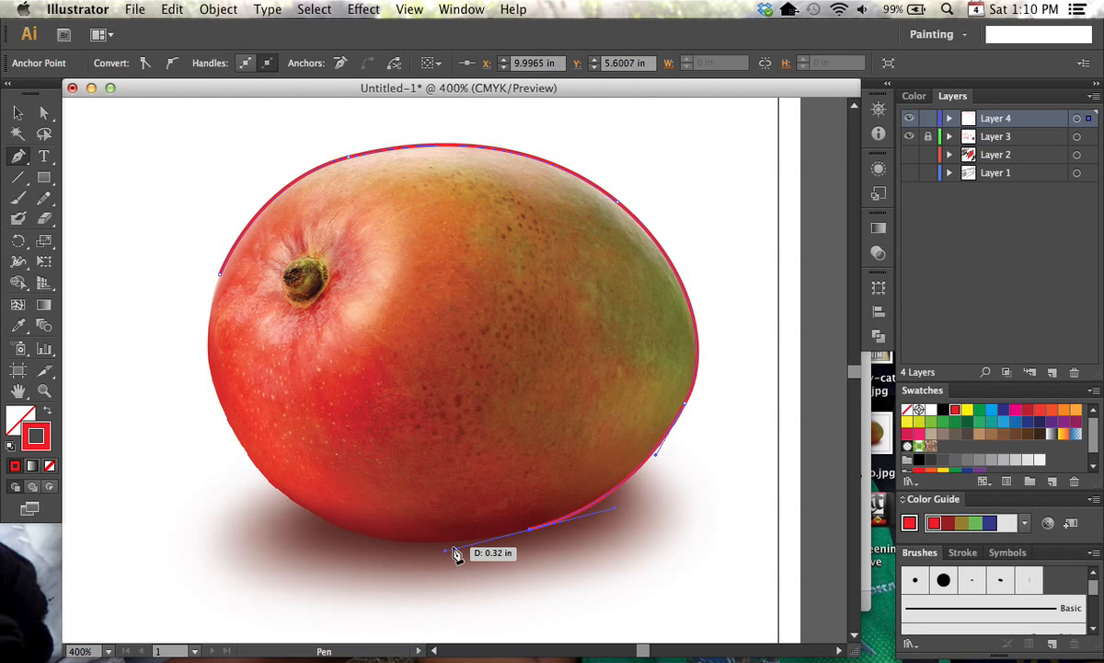
Trace the mango's bottom and left edges through an anchor at about X 9.08 in, Y 5.51 in, and close the path at its starting anchor
left_click(299, 508)
left_click_drag(299, 509, 242, 461)
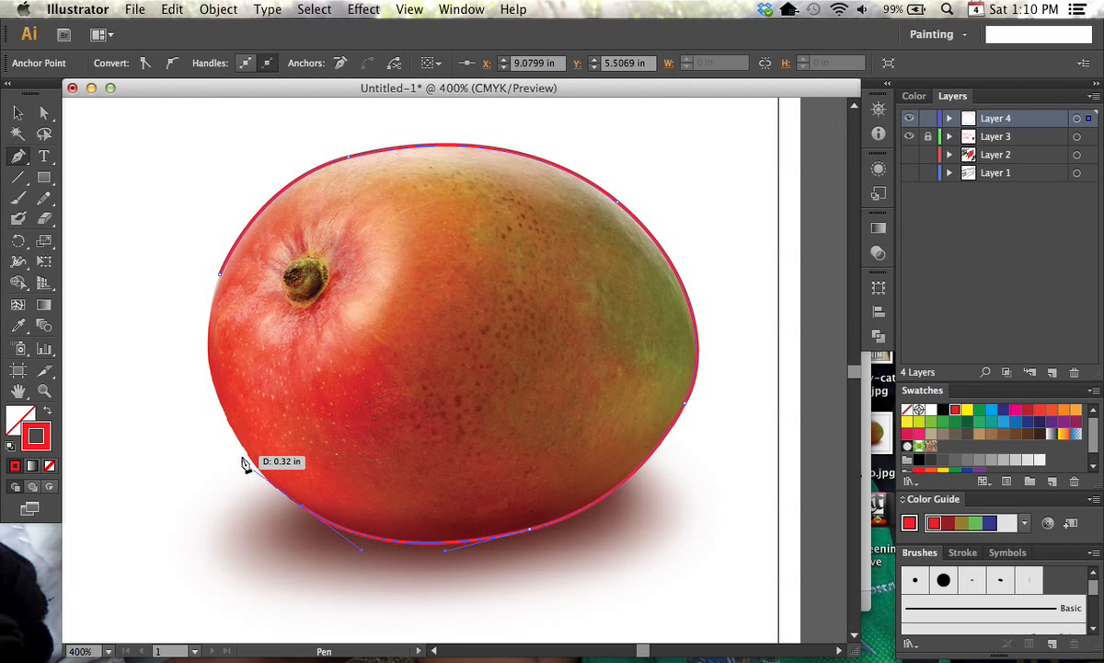
left_click_drag(210, 368, 200, 319)
mouse_move(221, 277)
left_mouse_down()
mouse_move(232, 232)
mouse_move(227, 244)
left_mouse_up()
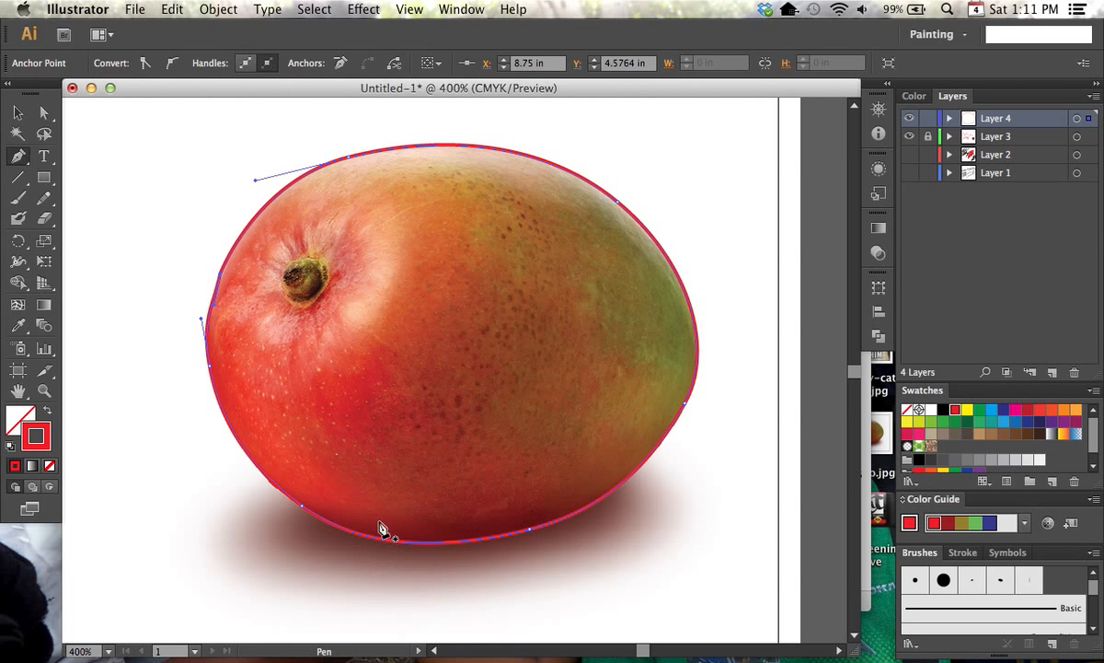
Move the outline's lower-left anchor to about X 9.12 in, Y 5.54 in, rotate its handles to fit the mango's edge, and deselect the path
left_click_drag(303, 507, 347, 525)
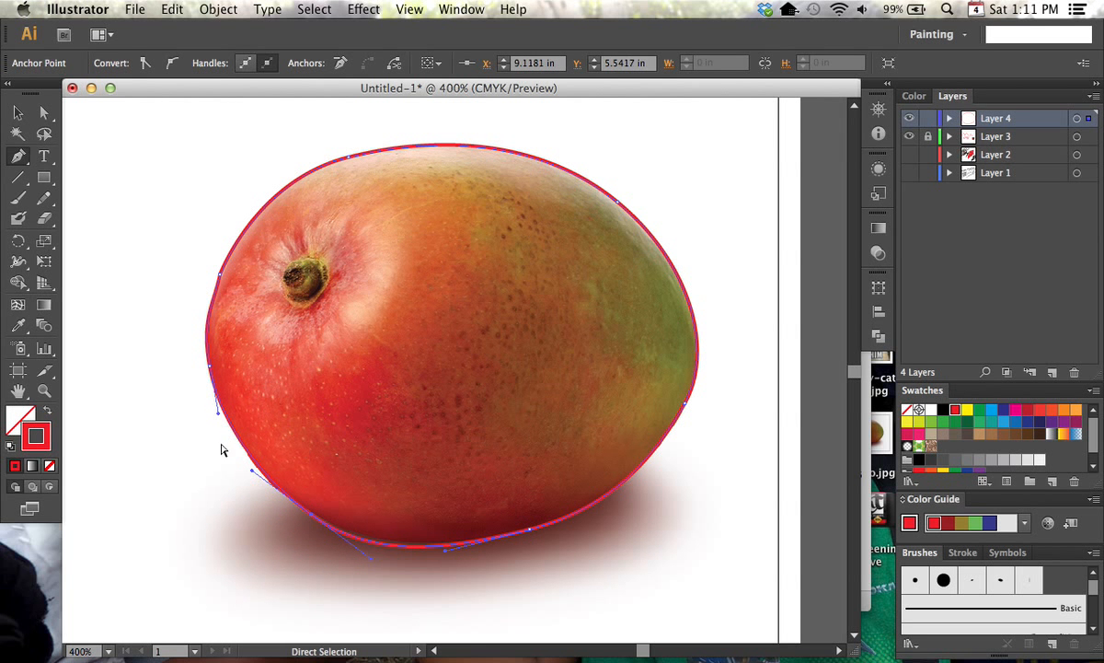
mouse_move(253, 471)
left_mouse_down()
mouse_move(238, 473)
mouse_move(250, 478)
left_mouse_up()
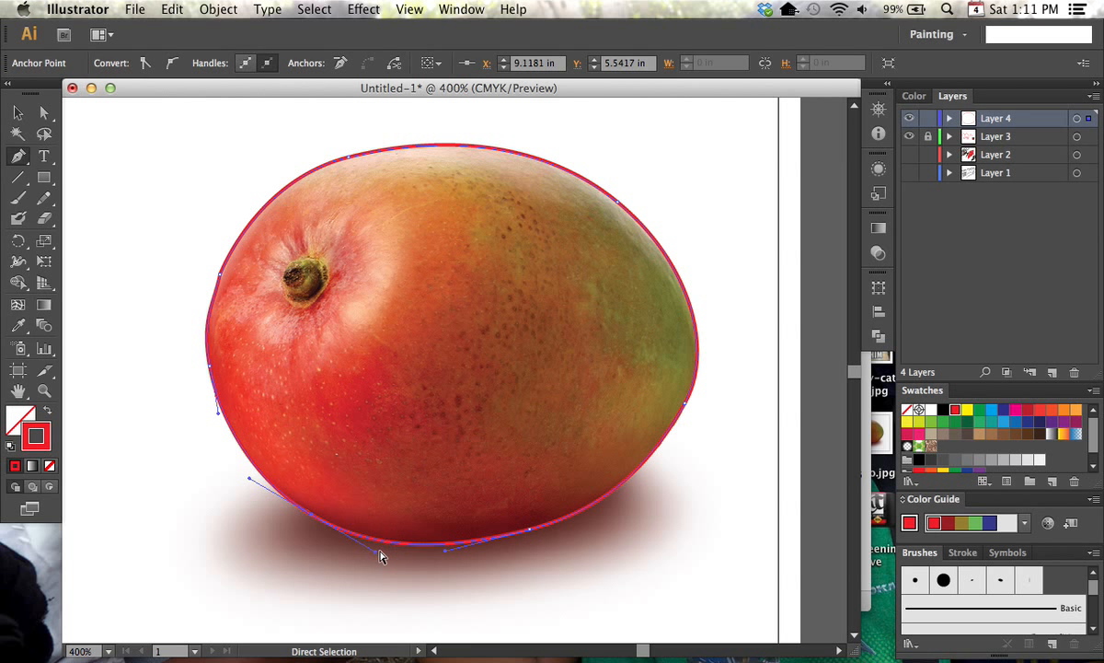
left_click(702, 534, "super")
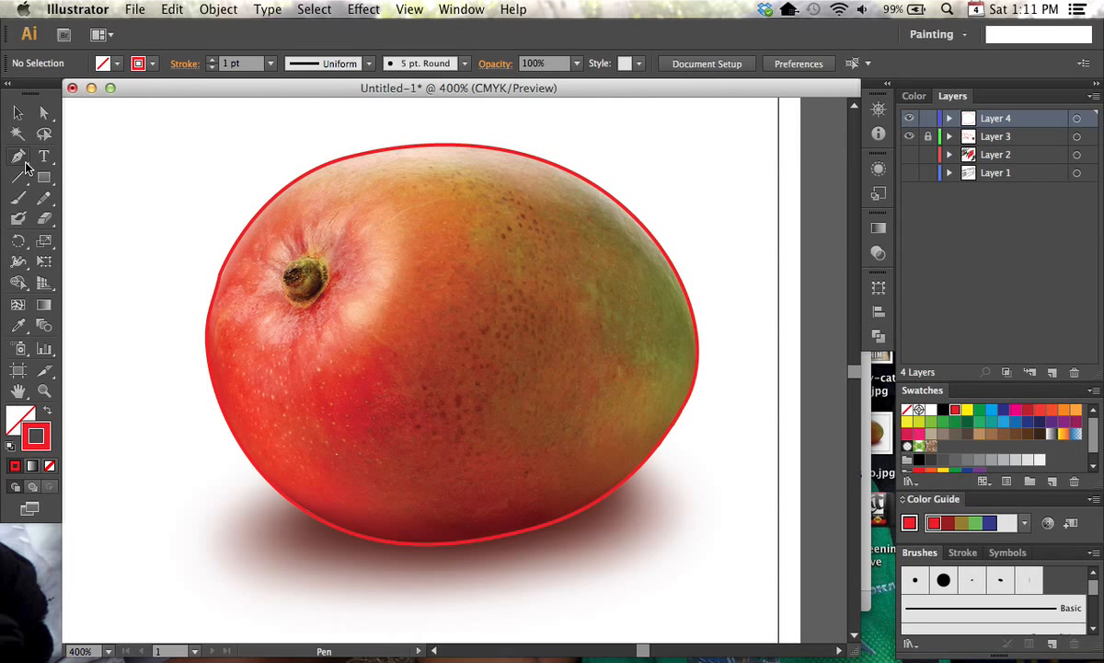
left_click(22, 159)
key("super+minus")
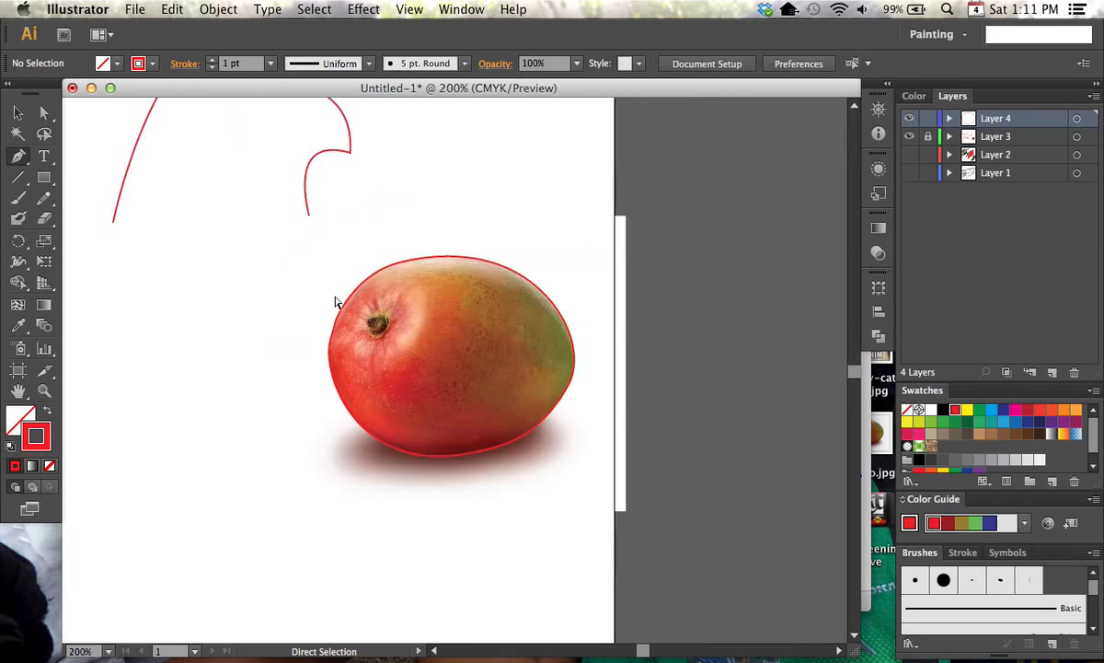
left_click_drag(320, 264, 493, 353)
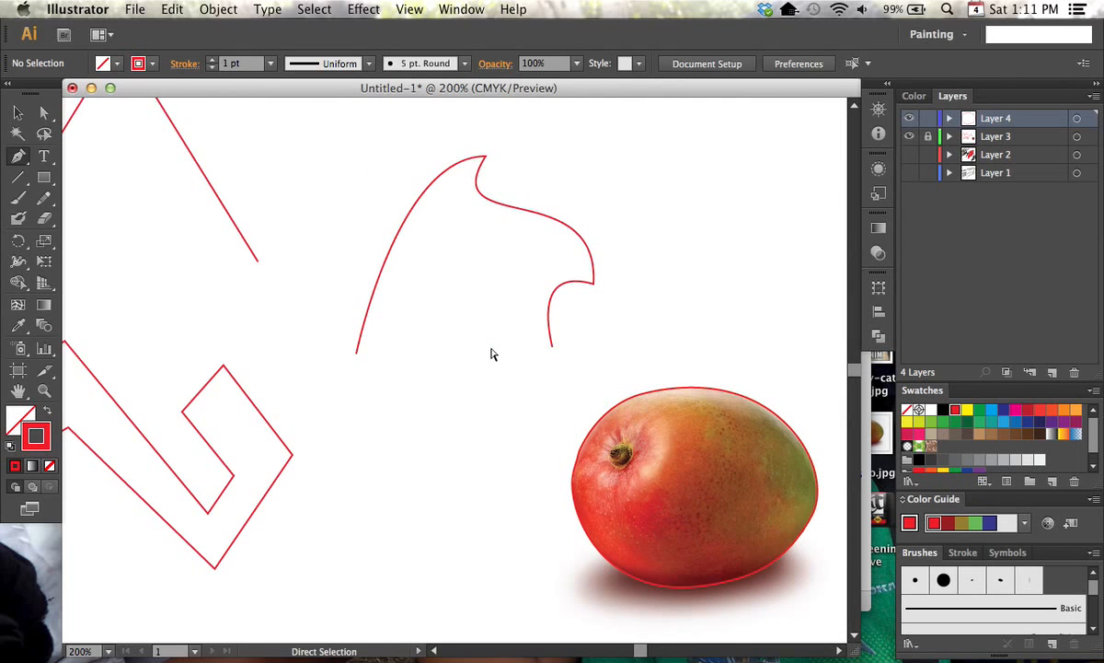
key("super+minus")
left_click_drag(356, 349, 475, 335)
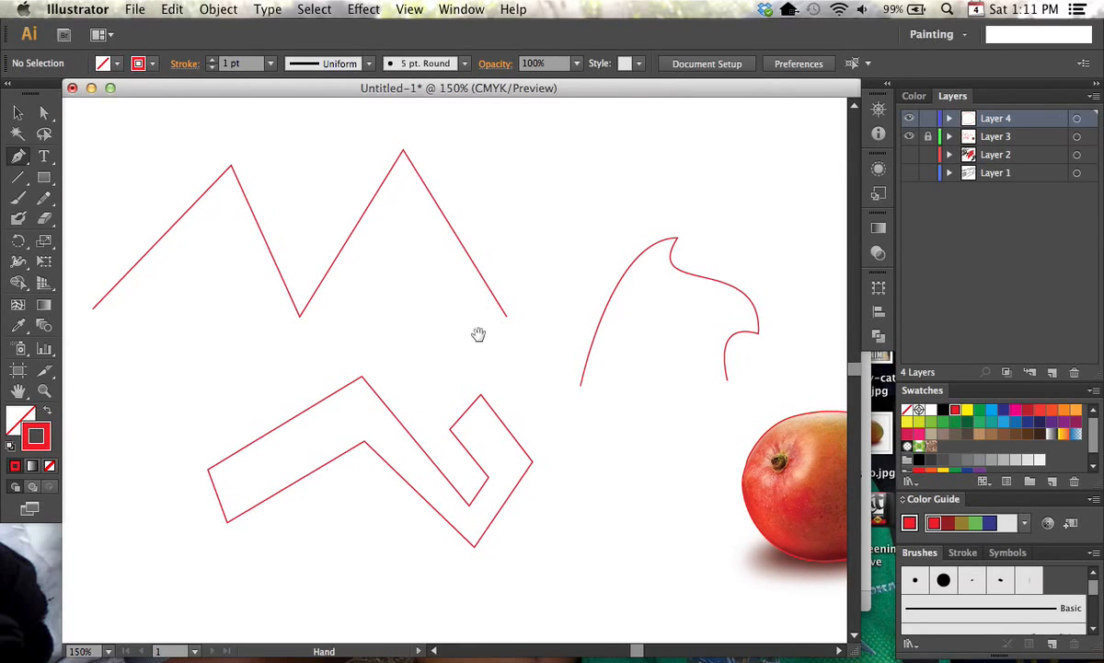